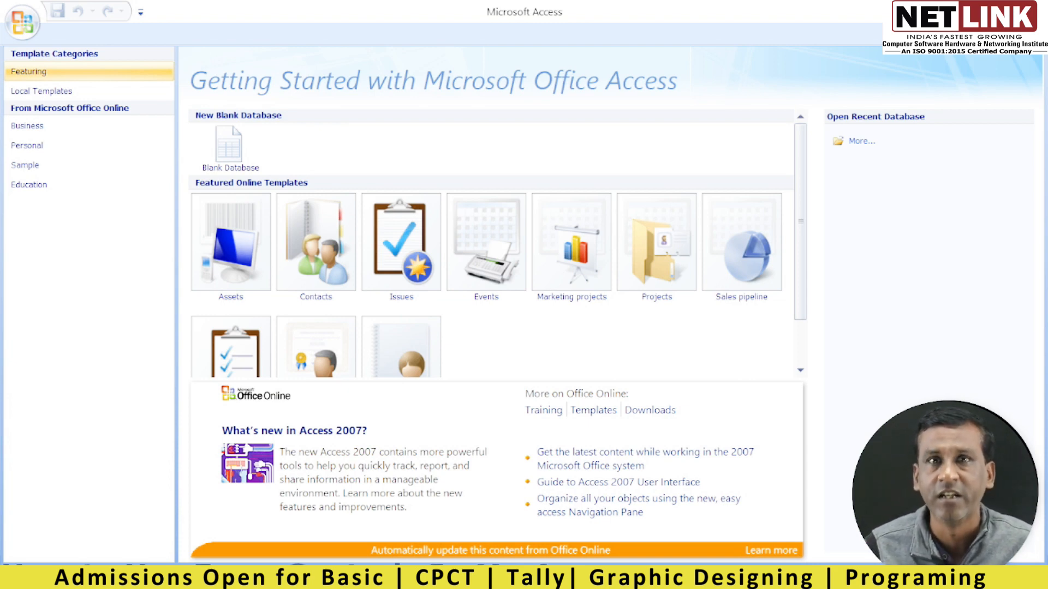
Start a new blank database and select its default file name for replacement.
{"action": "left_click", "coordinate": [218, 155]}
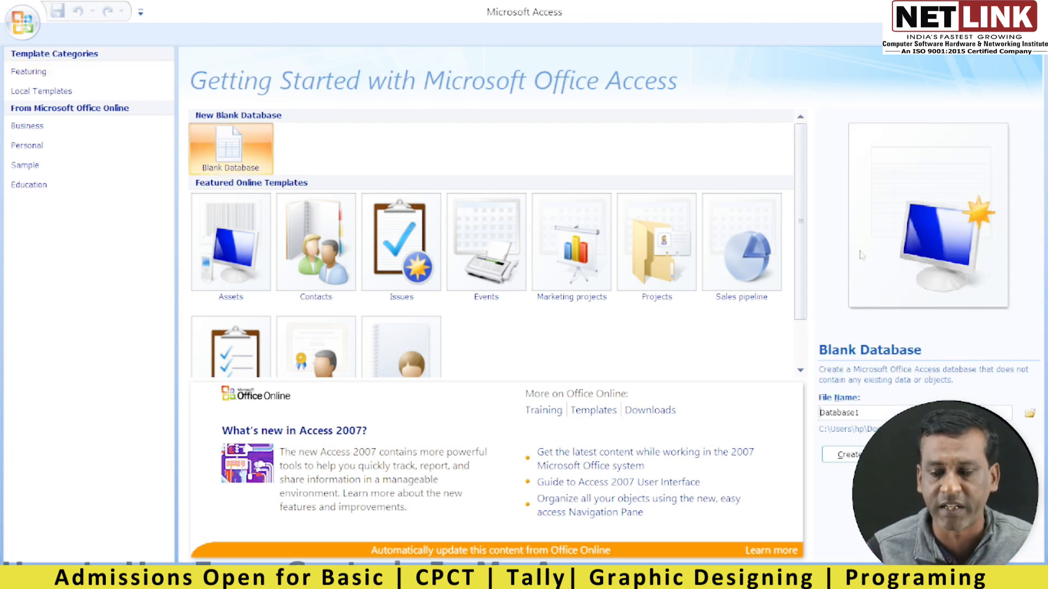
{"action": "left_click_drag", "start_coordinate": [861, 413], "coordinate": [806, 416]}
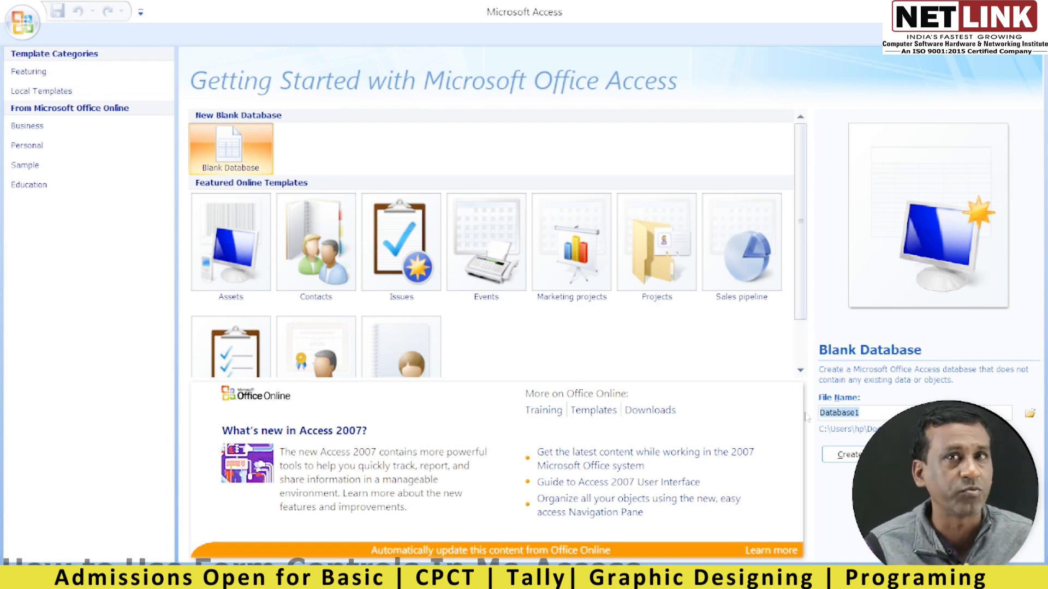
{"action": "type", "text": "NETLIK"}
{"action": "key", "text": "BackSpace"}
{"action": "key", "text": "BackSpace"}
{"action": "key", "text": "BackSpace"}
{"action": "key", "text": "BackSpace"}
{"action": "key", "text": "BackSpace"}
{"action": "key", "text": "BackSpace"}
{"action": "type", "text": "E"}
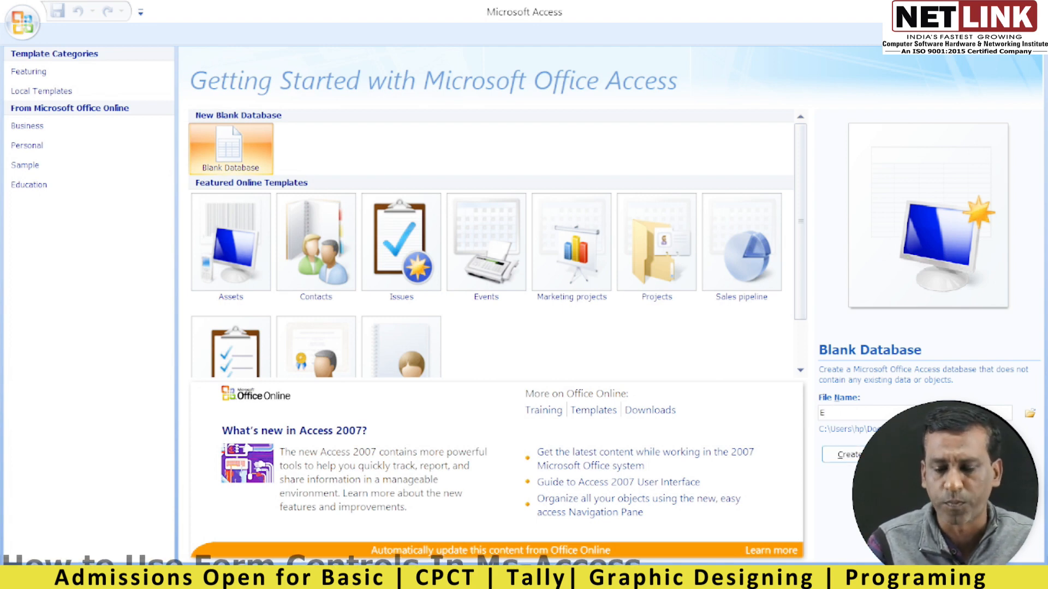
{"action": "key", "text": "BackSpace"}
{"action": "type", "text": "NE"}
{"action": "key", "text": "BackSpace"}
{"action": "key", "text": "BackSpace"}
Name the blank database SOFTVISION and create it.
{"action": "type", "text": "SOFTV"}
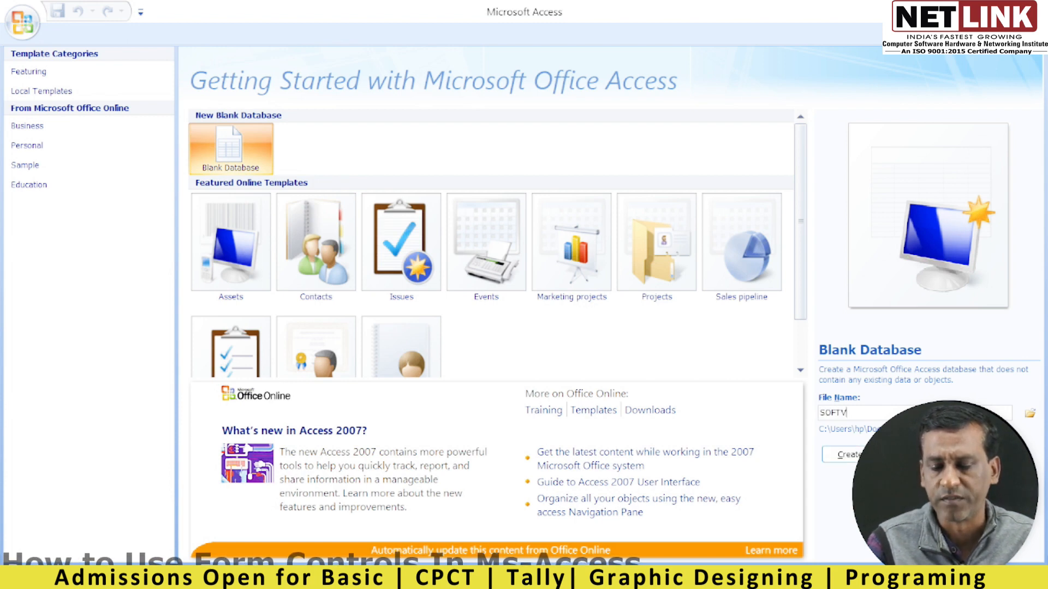
{"action": "type", "text": "ISION"}
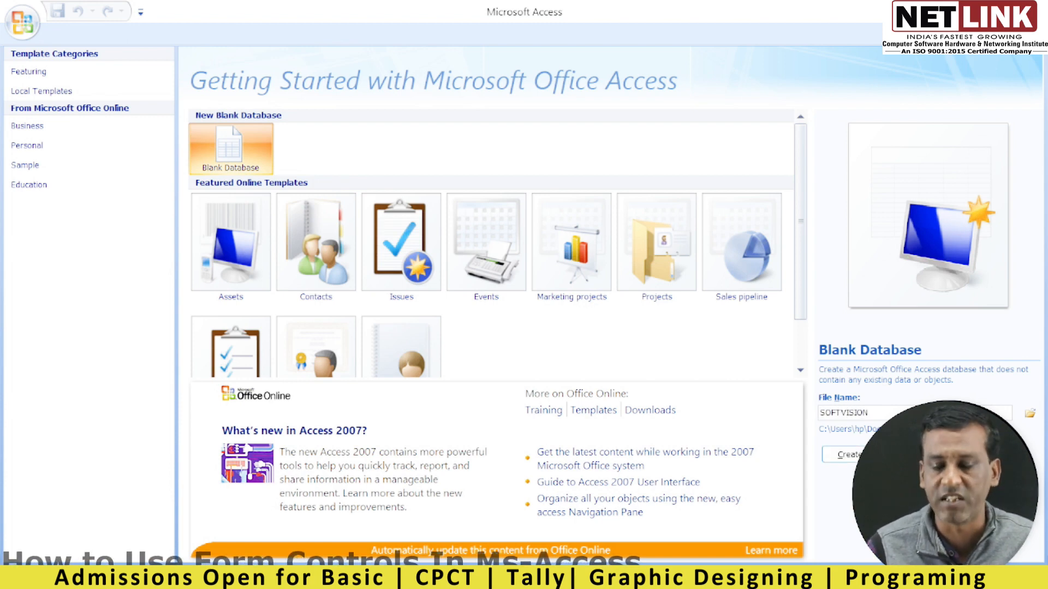
{"action": "left_click", "coordinate": [849, 458]}
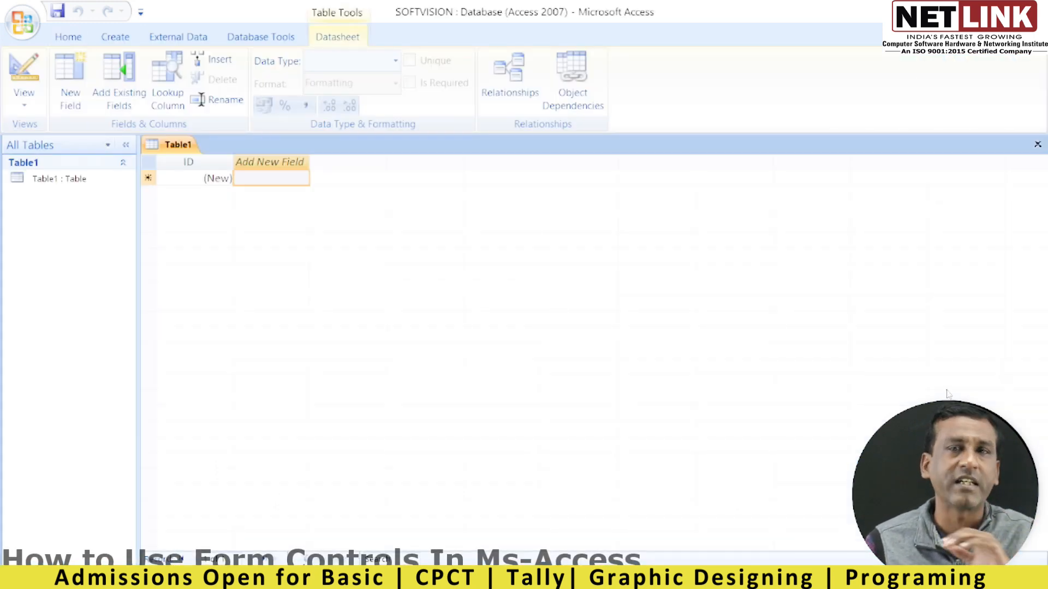
Open Table1 in Design View, saving the table under the name TICKET.
{"action": "left_click", "coordinate": [114, 38]}
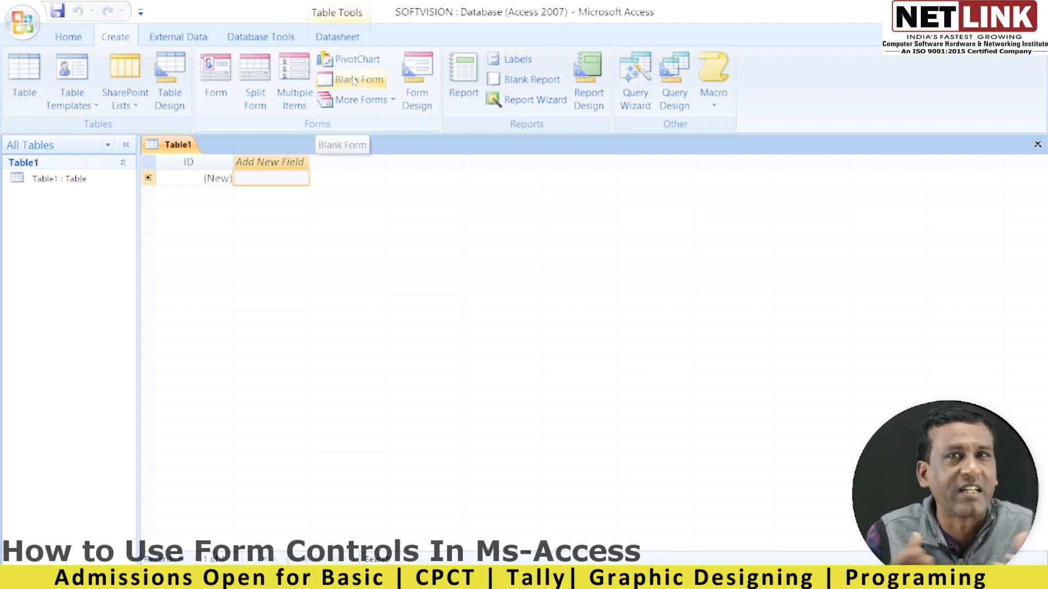
{"action": "left_click", "coordinate": [53, 183]}
{"action": "right_click", "coordinate": [53, 186]}
{"action": "left_click", "coordinate": [123, 221]}
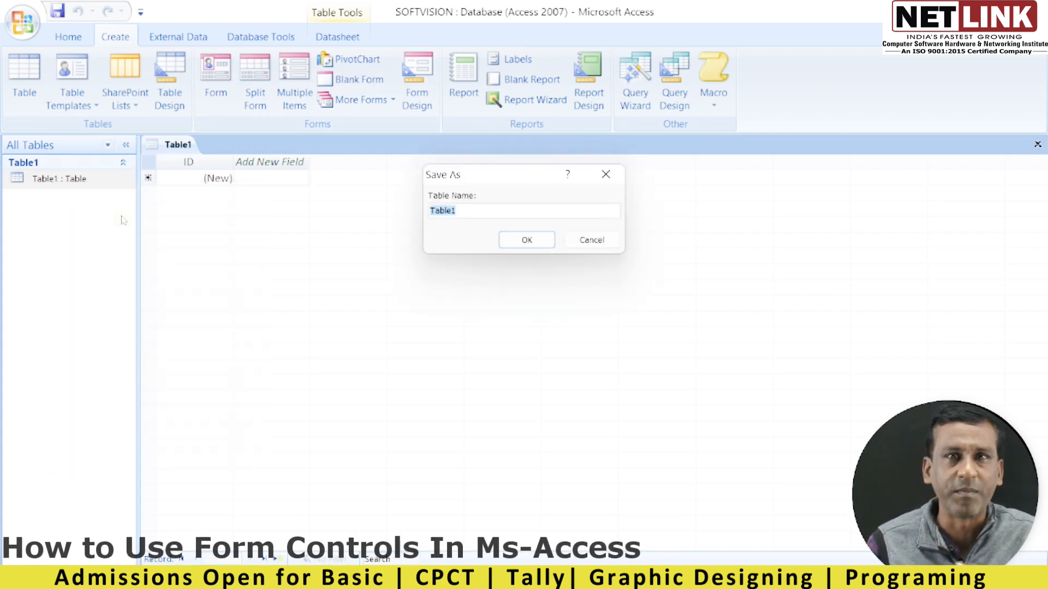
{"action": "type", "text": "TICKET"}
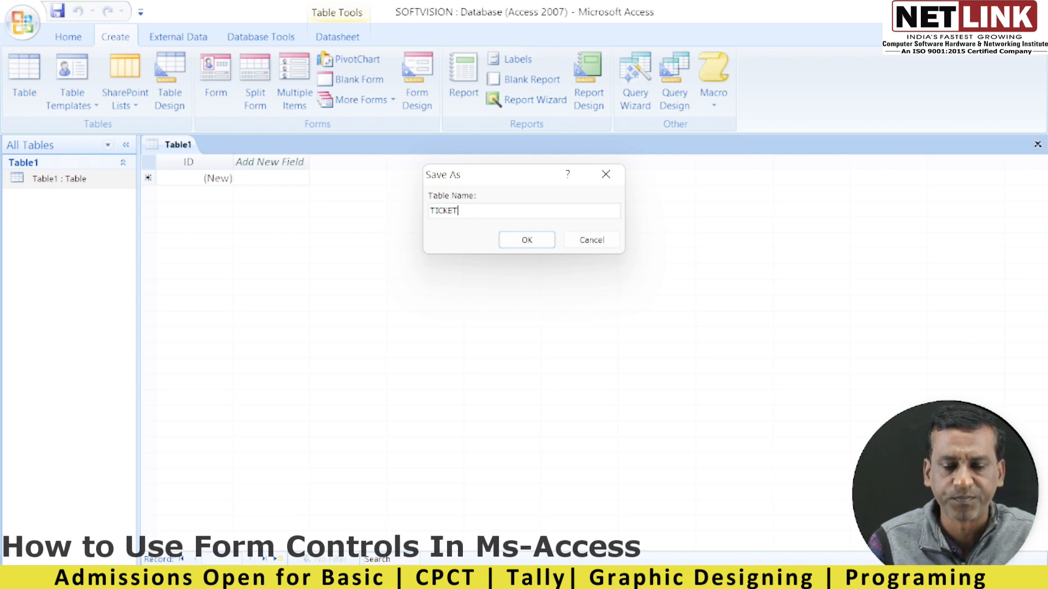
{"action": "key", "text": "Return"}
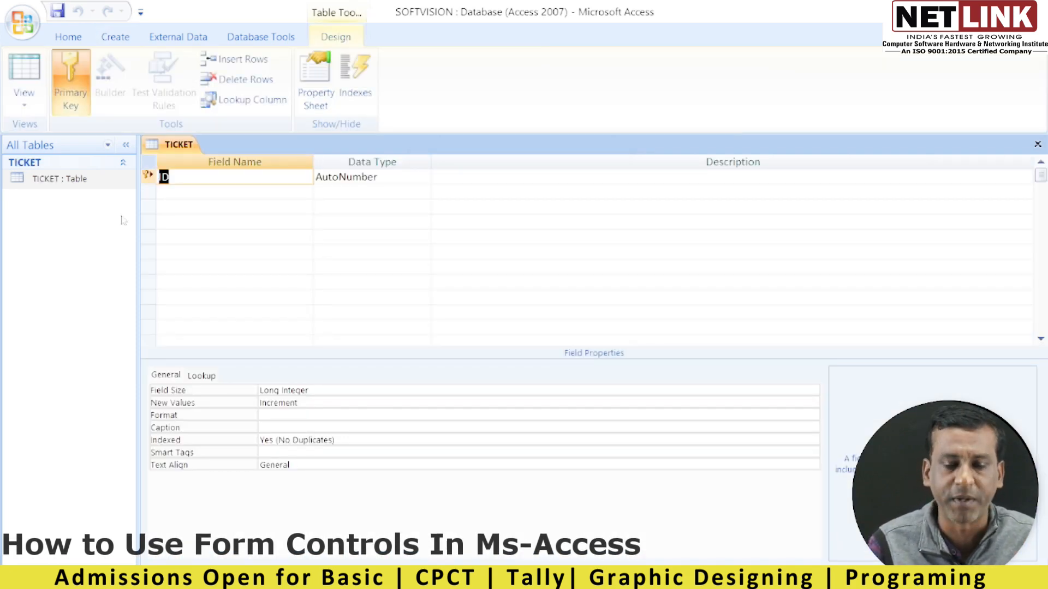
Rename the TICKET table's ID primary key field to TICKETNO.
{"action": "type", "text": "TICKETNO"}
{"action": "key", "text": "Tab"}
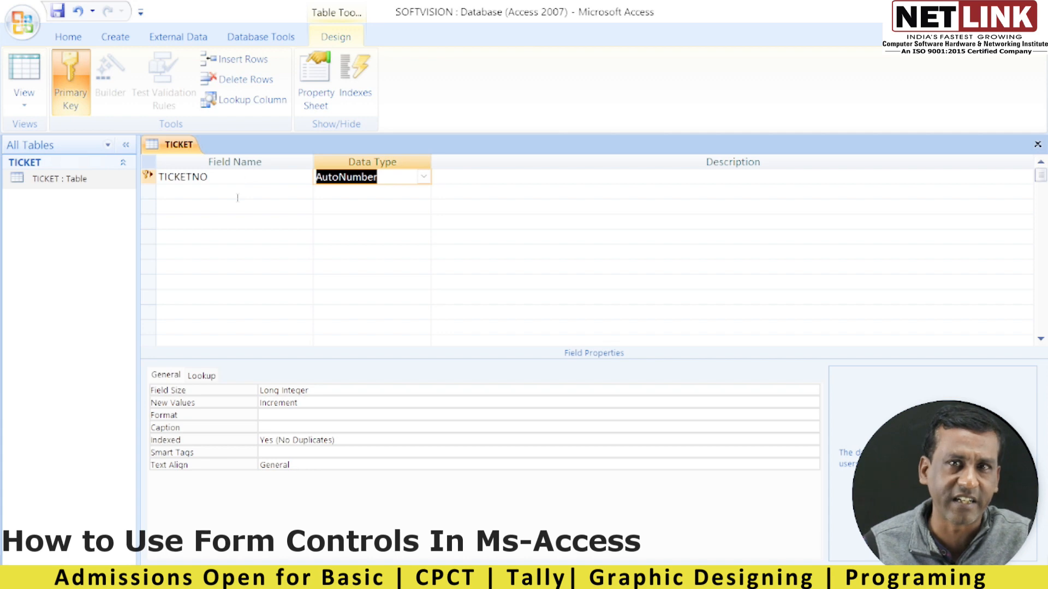
{"action": "left_click", "coordinate": [424, 177]}
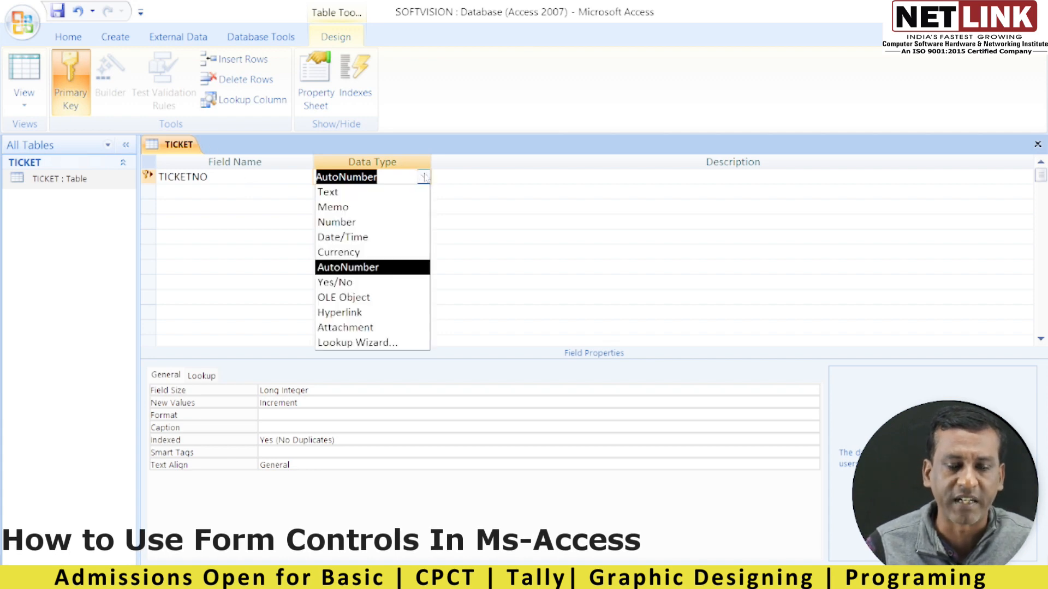
Add a PASSENGER NAME field of type Text below TICKETNO and set its field size to 25.
{"action": "left_click", "coordinate": [211, 195]}
{"action": "type", "text": "PASSENGER NAME"}
{"action": "key", "text": "Tab"}
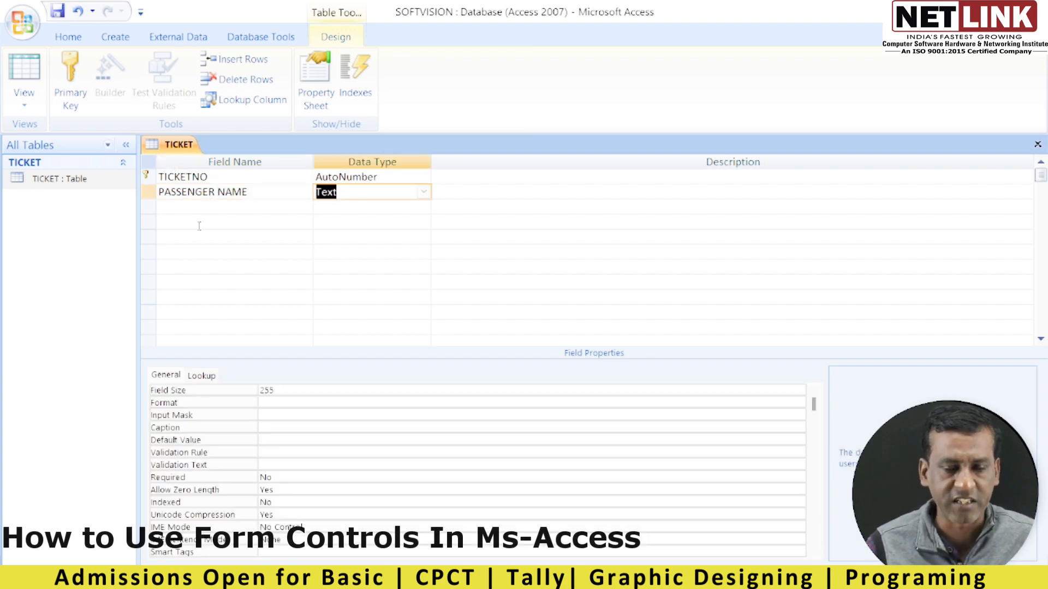
{"action": "left_click", "coordinate": [249, 390]}
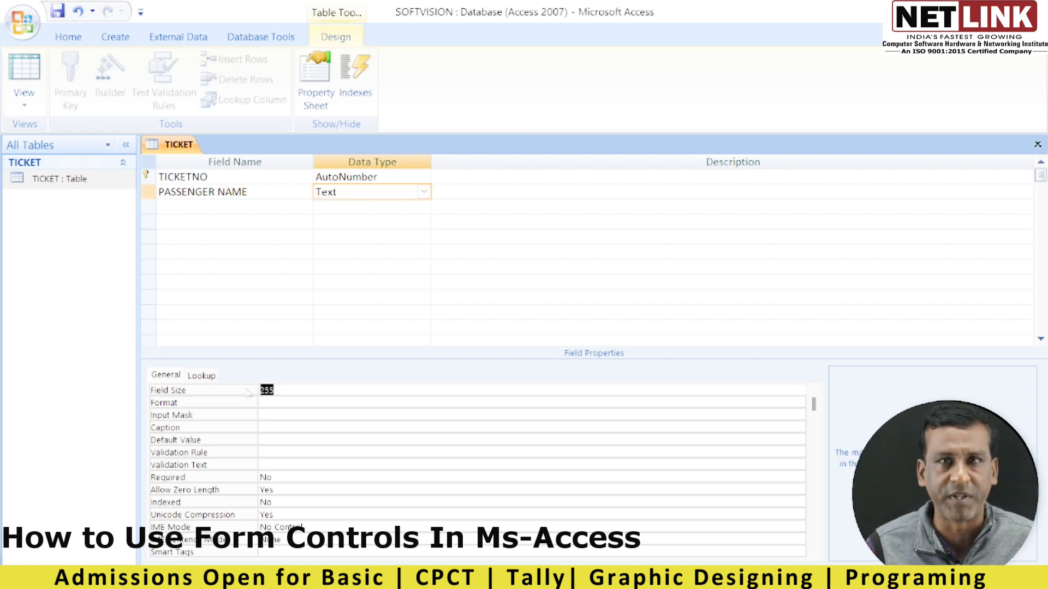
{"action": "type", "text": "25"}
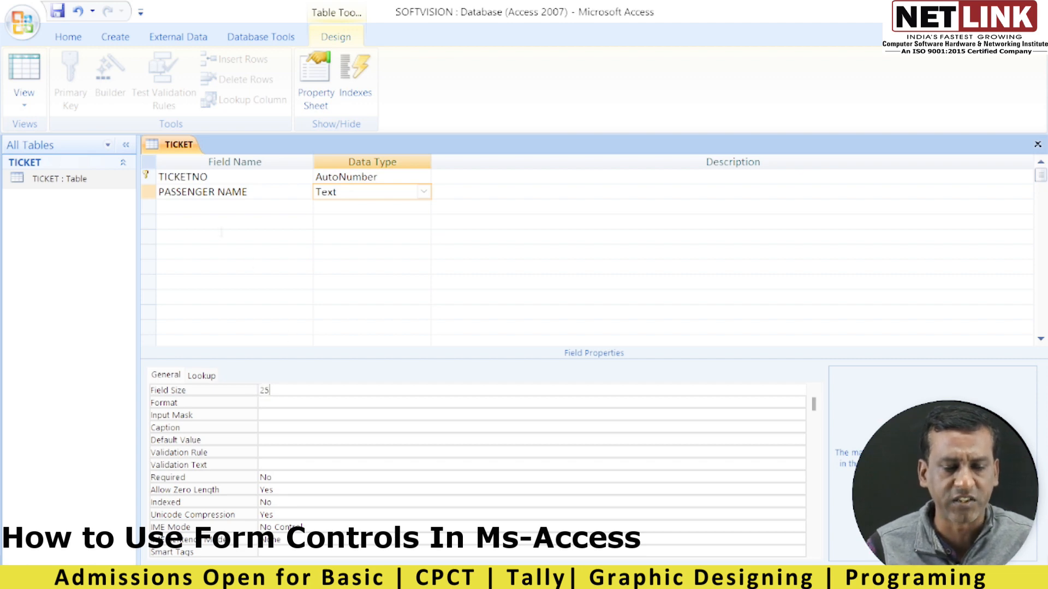
Add a JOURNEY DATE field with data type Date/Time and set its format to Short Date.
{"action": "left_click", "coordinate": [194, 208]}
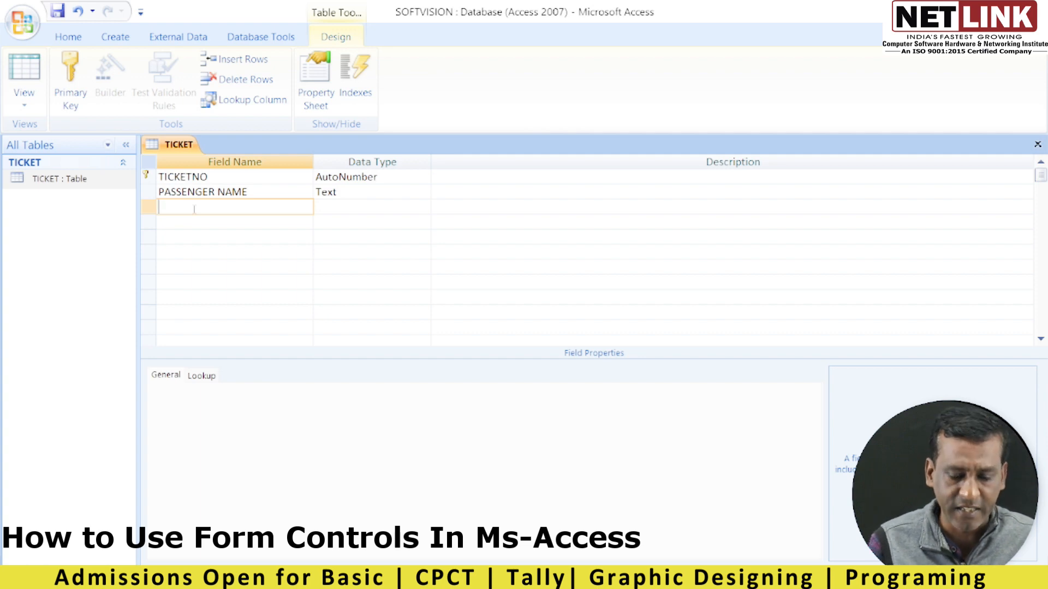
{"action": "type", "text": "JOUR"}
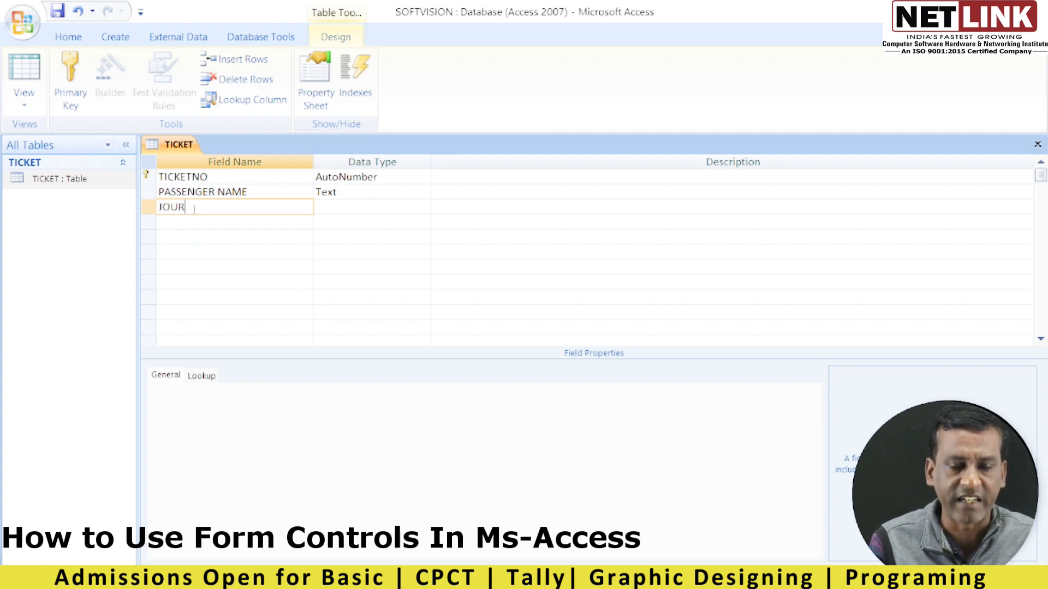
{"action": "type", "text": "NEY DATE"}
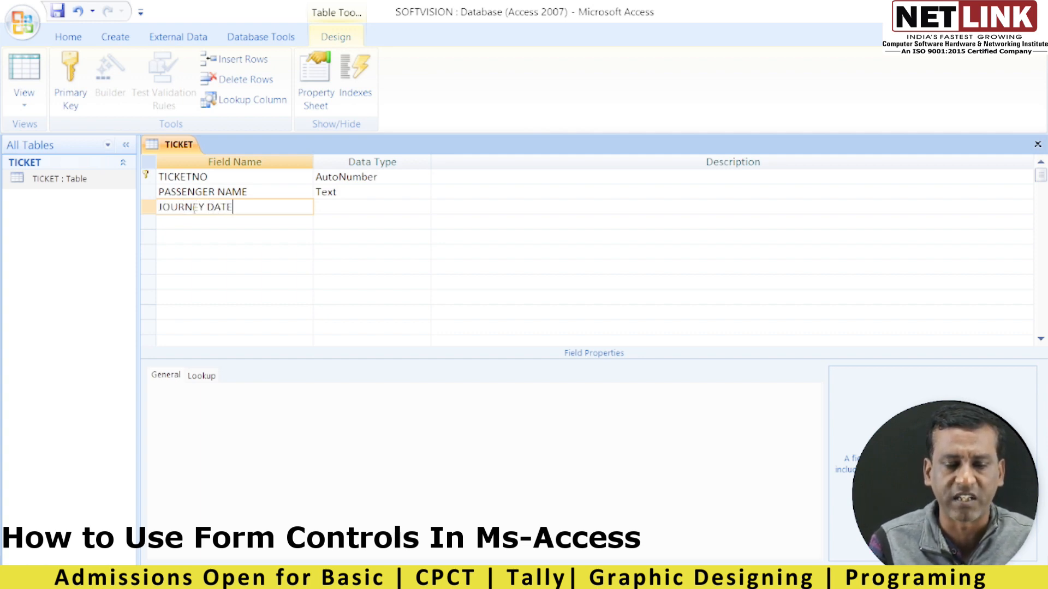
{"action": "key", "text": "Tab"}
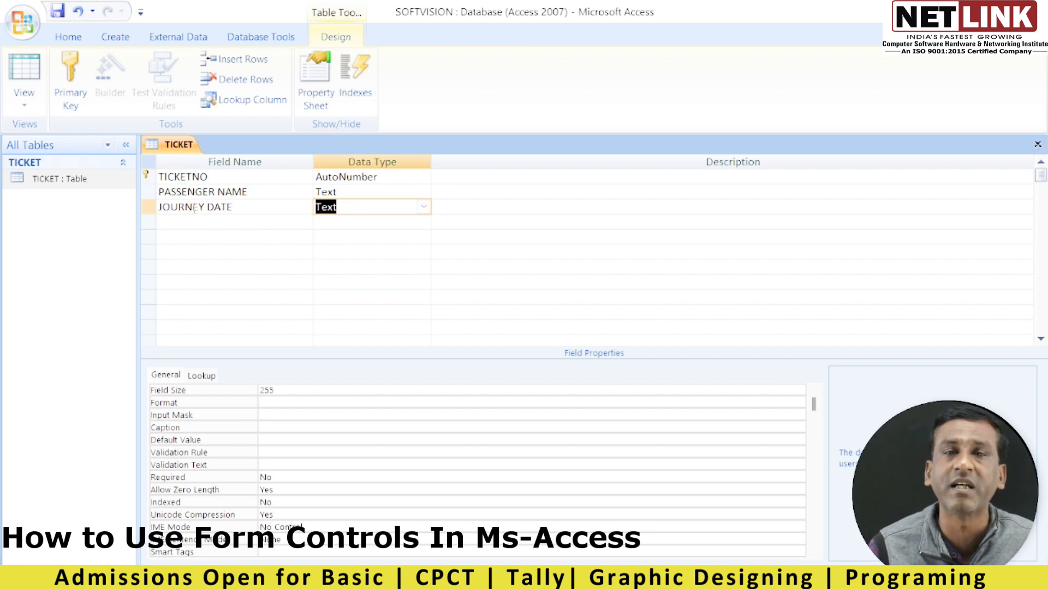
{"action": "left_click", "coordinate": [424, 208]}
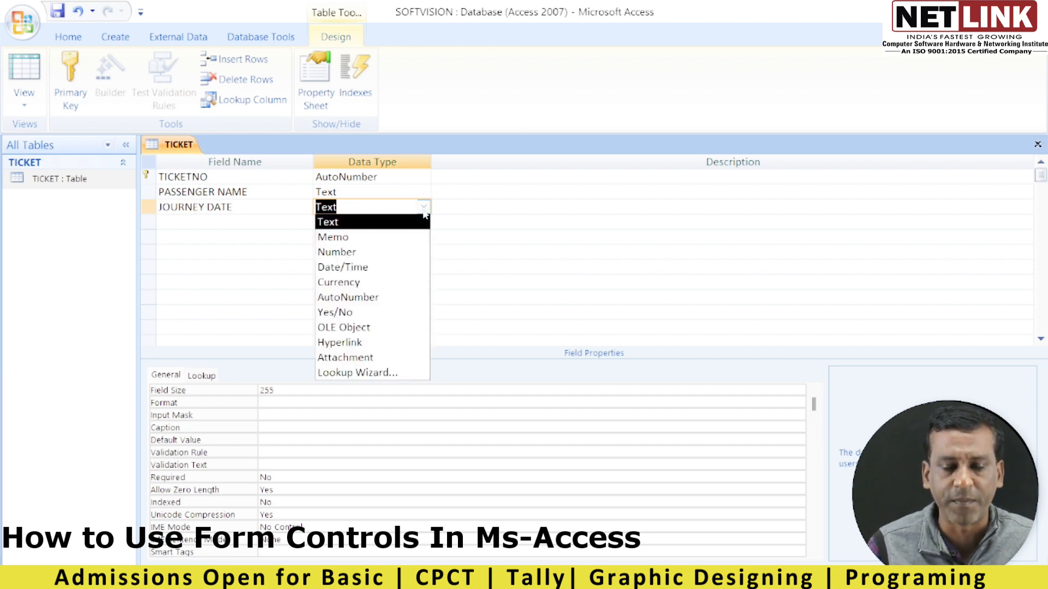
{"action": "left_click", "coordinate": [353, 276]}
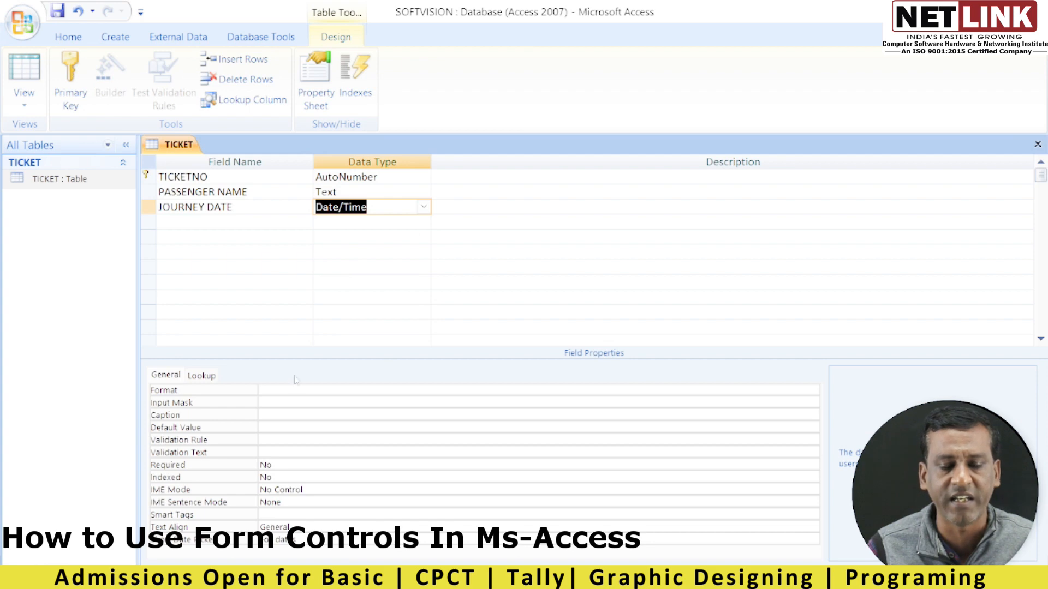
{"action": "left_click", "coordinate": [281, 391]}
{"action": "left_click", "coordinate": [813, 390]}
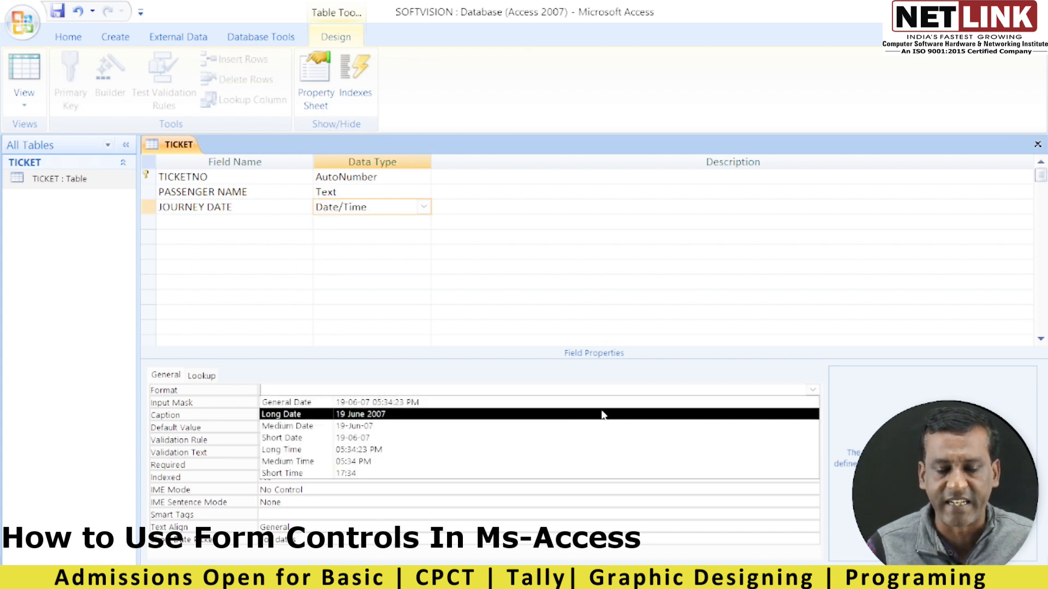
{"action": "left_click", "coordinate": [390, 439]}
Add a FROM field of type Text and set its default value to "INDORE".
{"action": "left_click", "coordinate": [191, 226]}
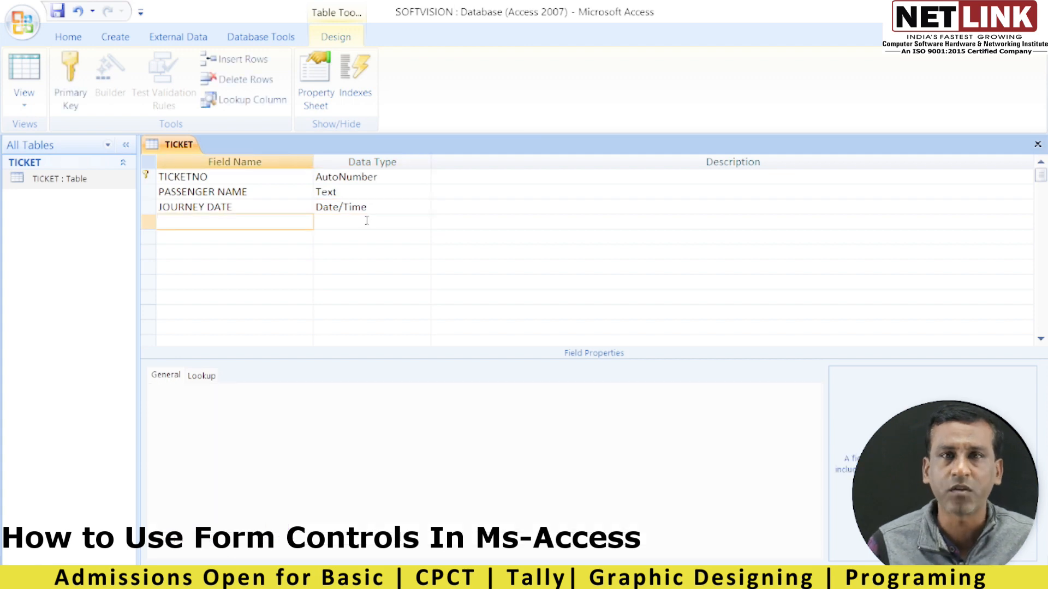
{"action": "type", "text": "FROM"}
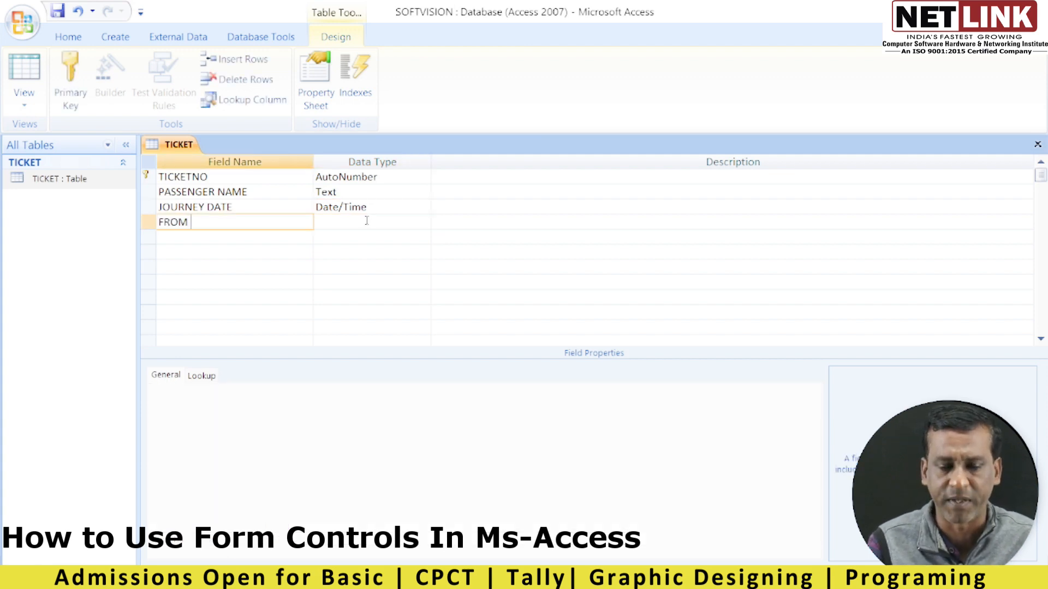
{"action": "key", "text": "Tab"}
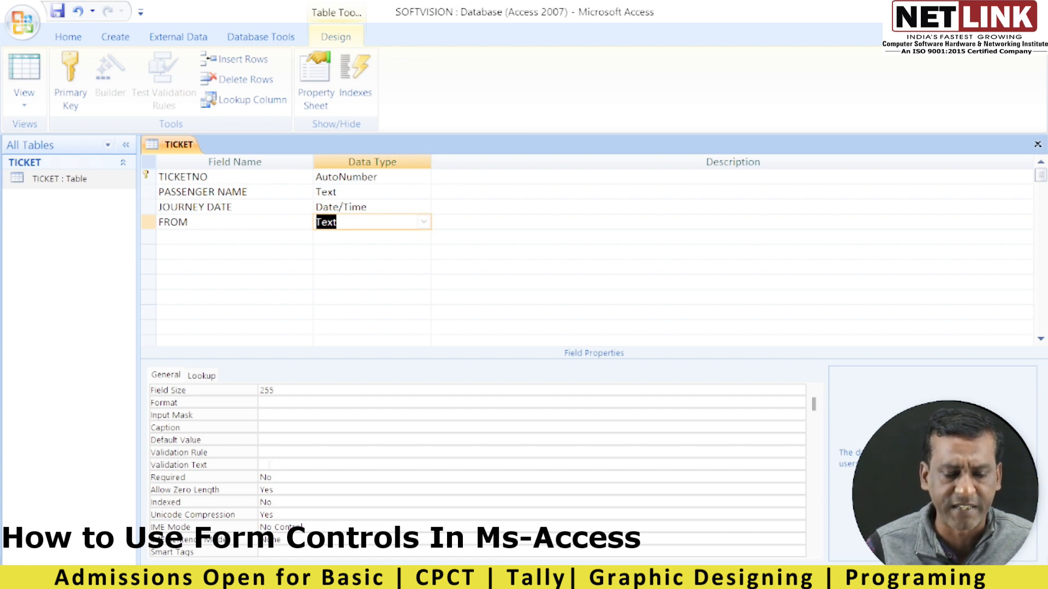
{"action": "left_click", "coordinate": [269, 465]}
{"action": "left_click", "coordinate": [270, 440]}
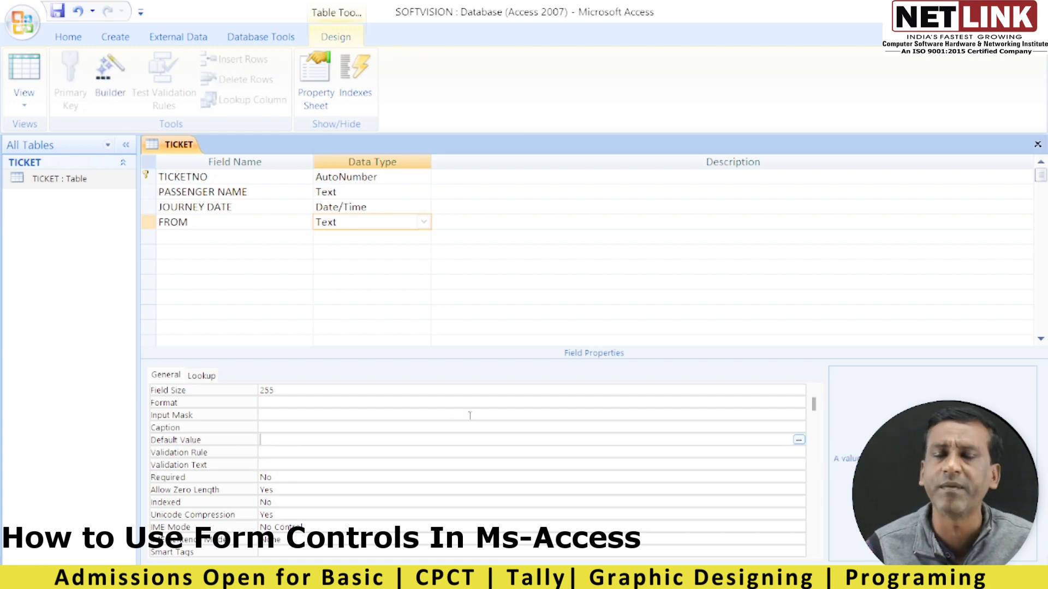
{"action": "type", "text": "\""}
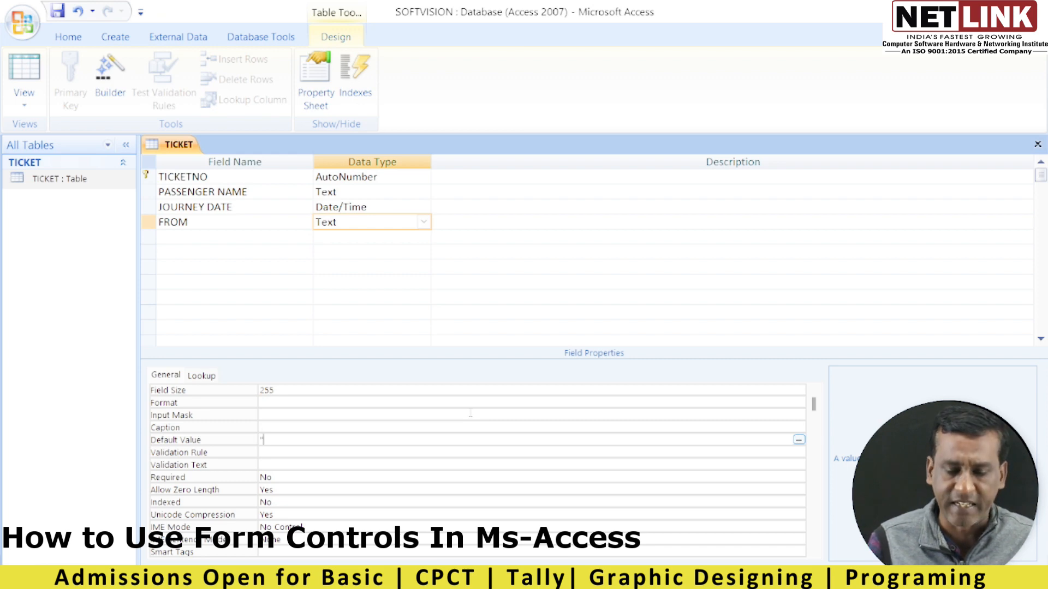
{"action": "type", "text": "INDORE\""}
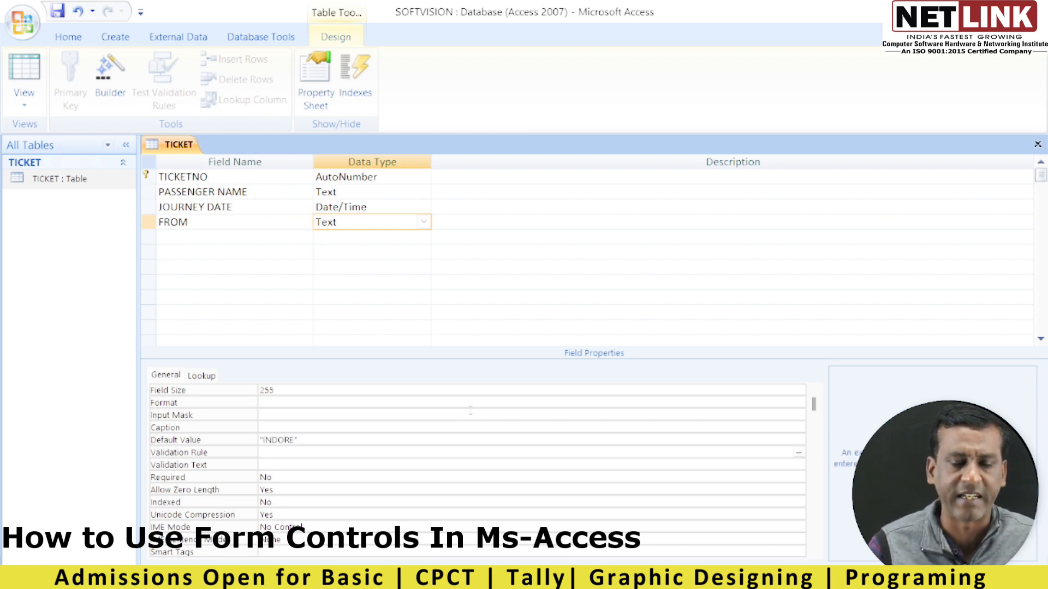
Add an UPTO field of type Text below the FROM field.
{"action": "left_click", "coordinate": [205, 235]}
{"action": "type", "text": "UPTO"}
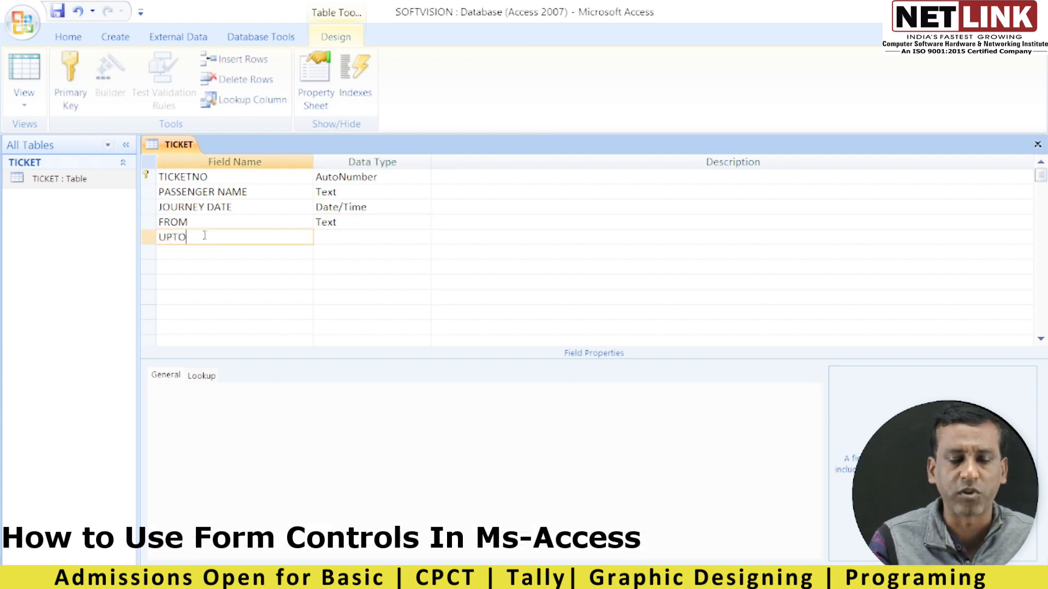
{"action": "key", "text": "Tab"}
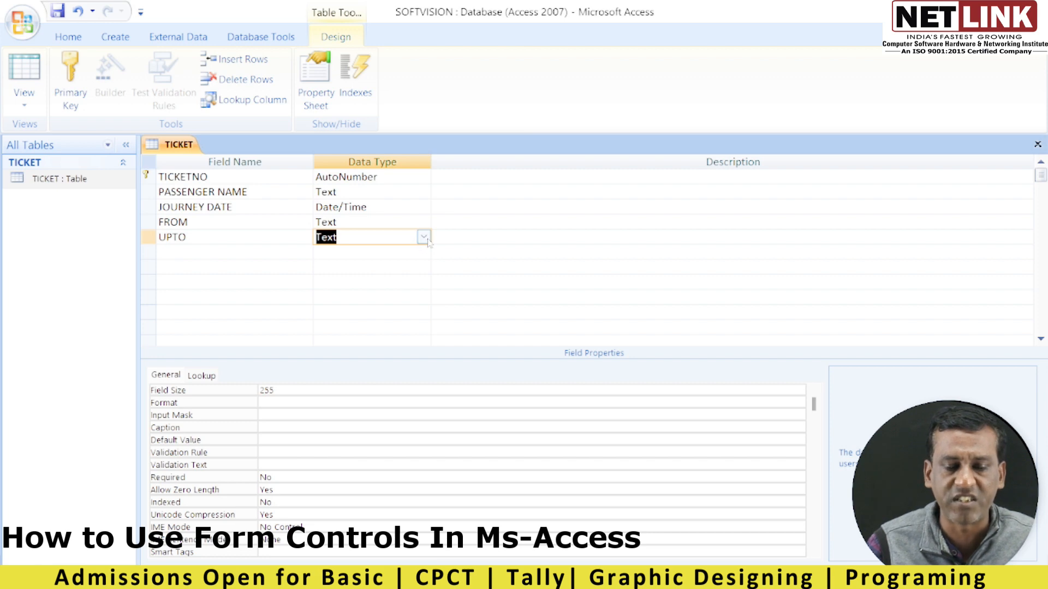
Add a RENT field directly below UPTO and set its data type to Currency.
{"action": "left_click", "coordinate": [211, 266]}
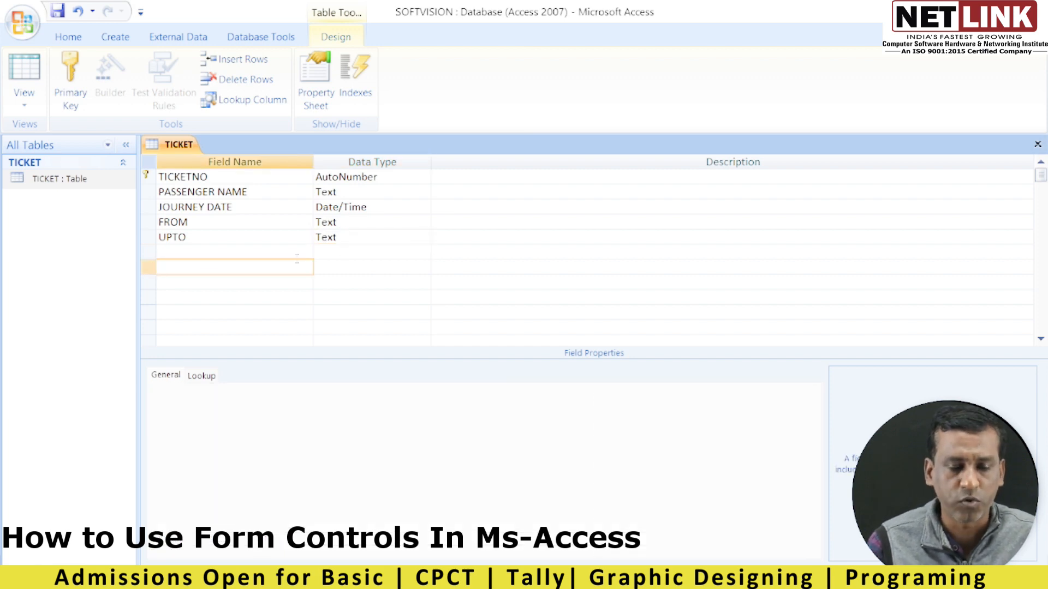
{"action": "type", "text": "RENT"}
{"action": "key", "text": "Tab"}
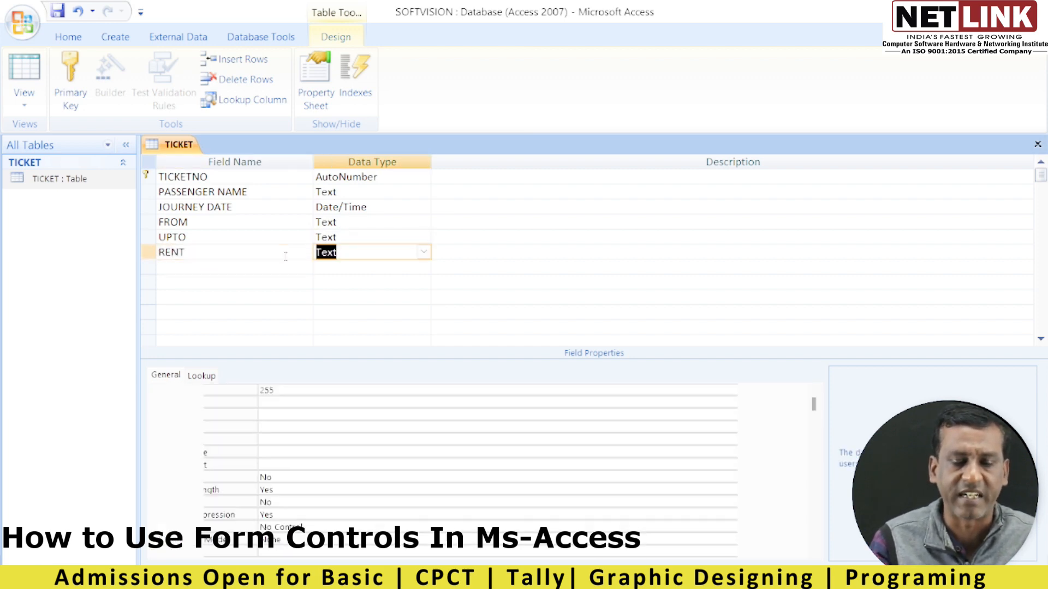
{"action": "left_click", "coordinate": [290, 389]}
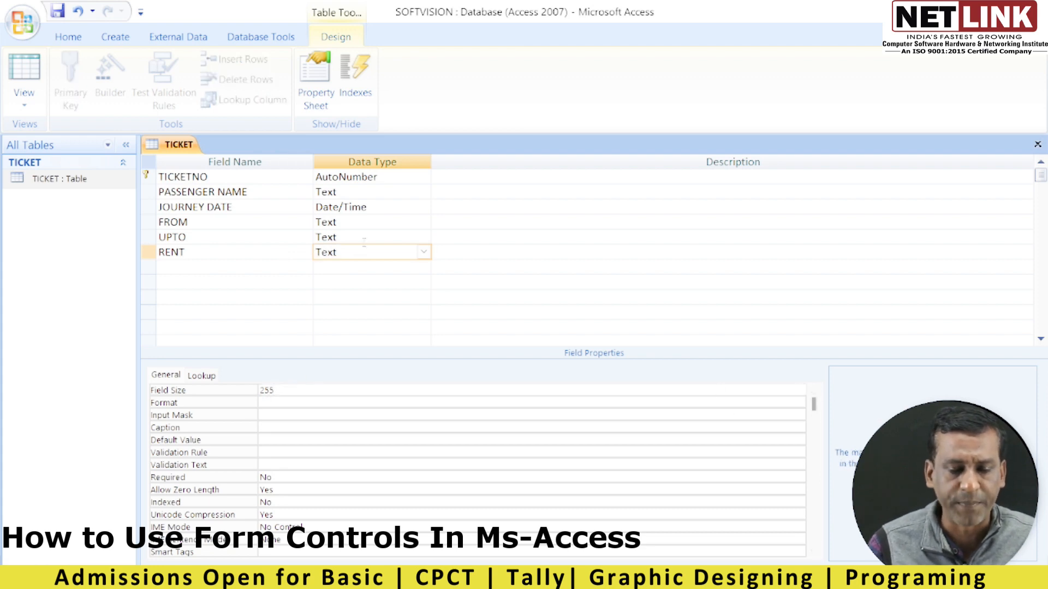
{"action": "left_click", "coordinate": [424, 252]}
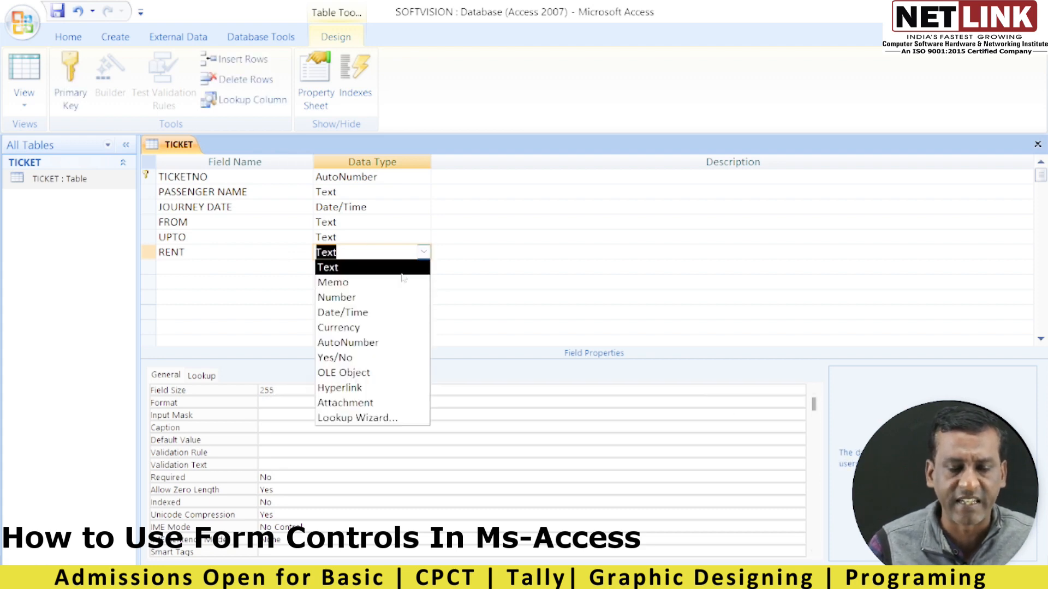
{"action": "left_click", "coordinate": [357, 329]}
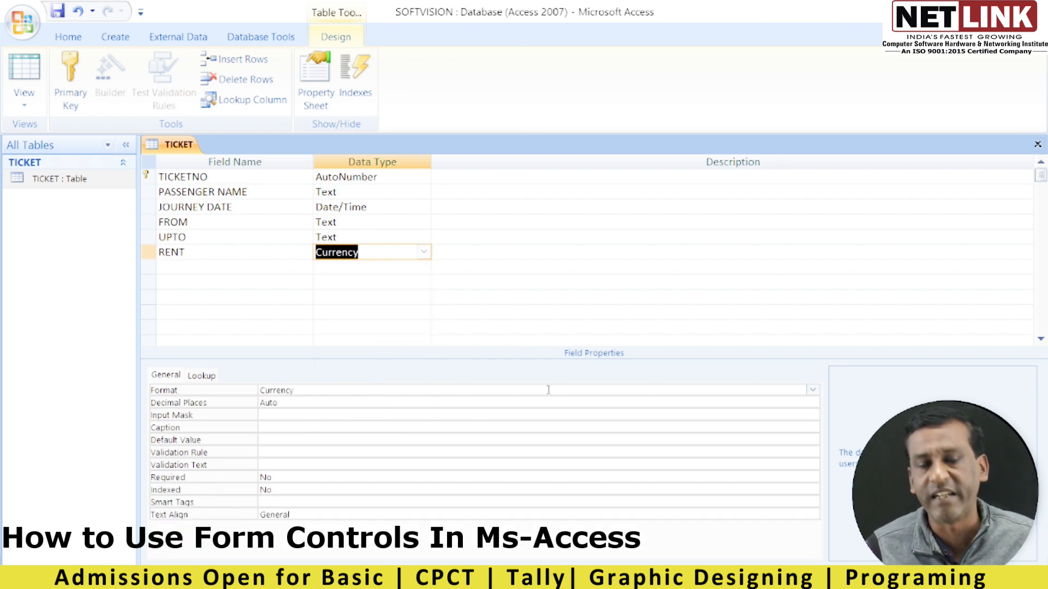
Set the RENT field's format to Currency, and close the TICKET table with its design changes saved.
{"action": "left_click", "coordinate": [304, 402]}
{"action": "left_click", "coordinate": [812, 389]}
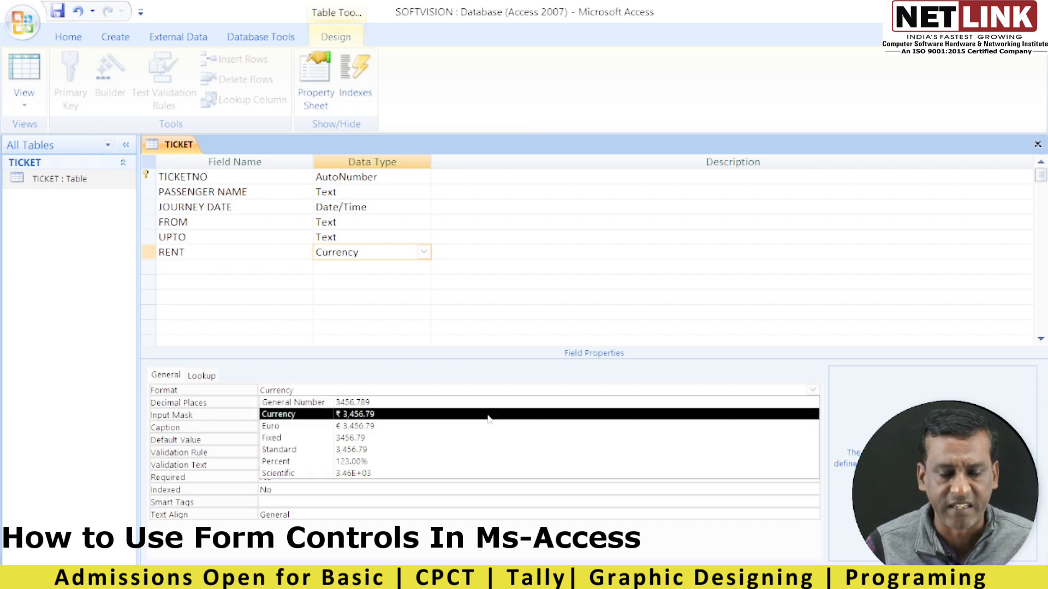
{"action": "left_click", "coordinate": [354, 414]}
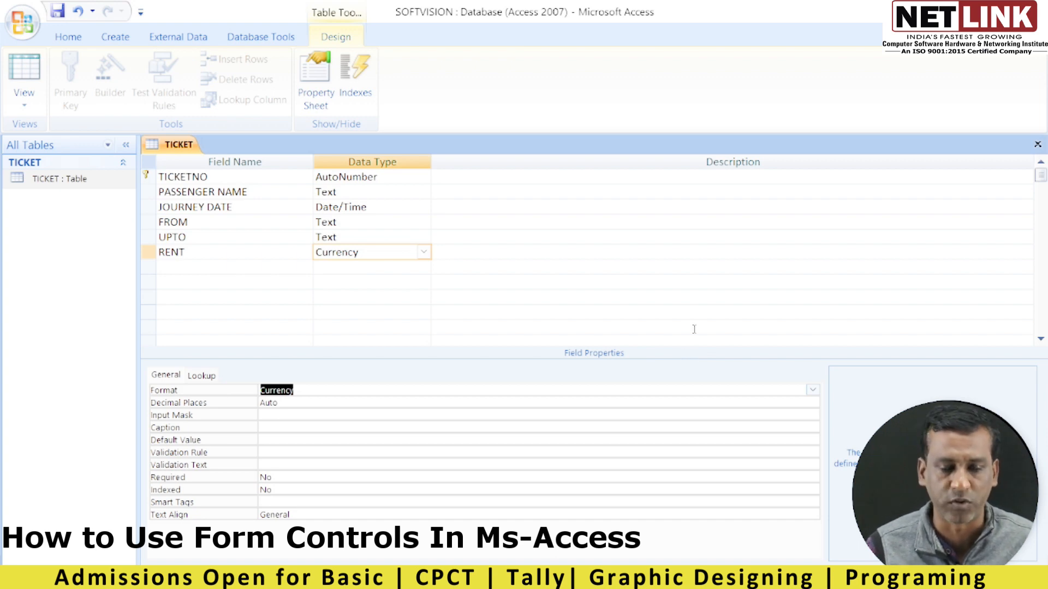
{"action": "key", "text": "ctrl+w"}
{"action": "left_click", "coordinate": [474, 349]}
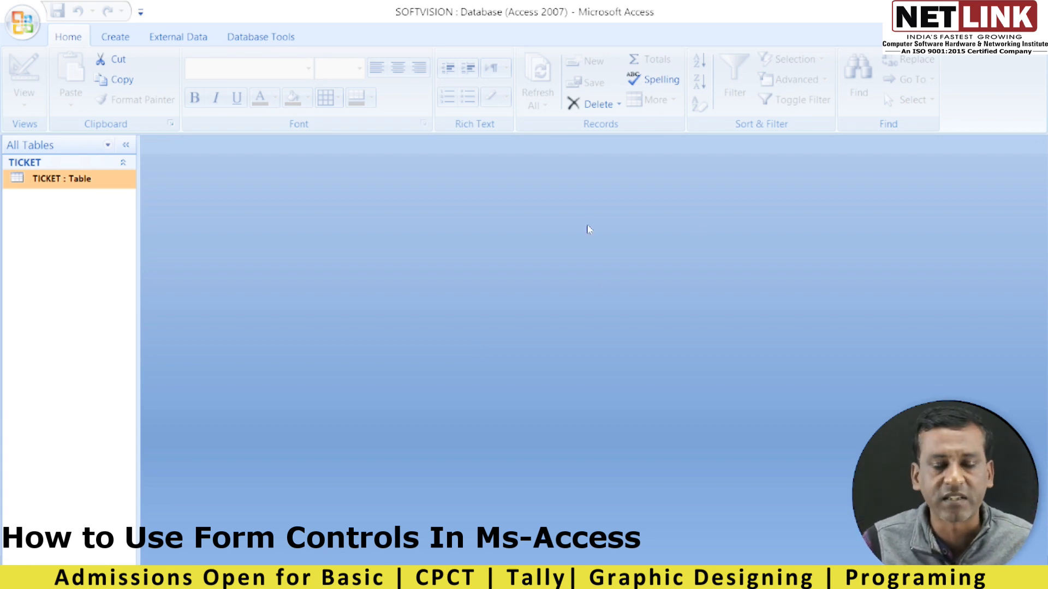
Generate an automatic form from the TICKET table and close it without saving.
{"action": "left_click", "coordinate": [116, 37]}
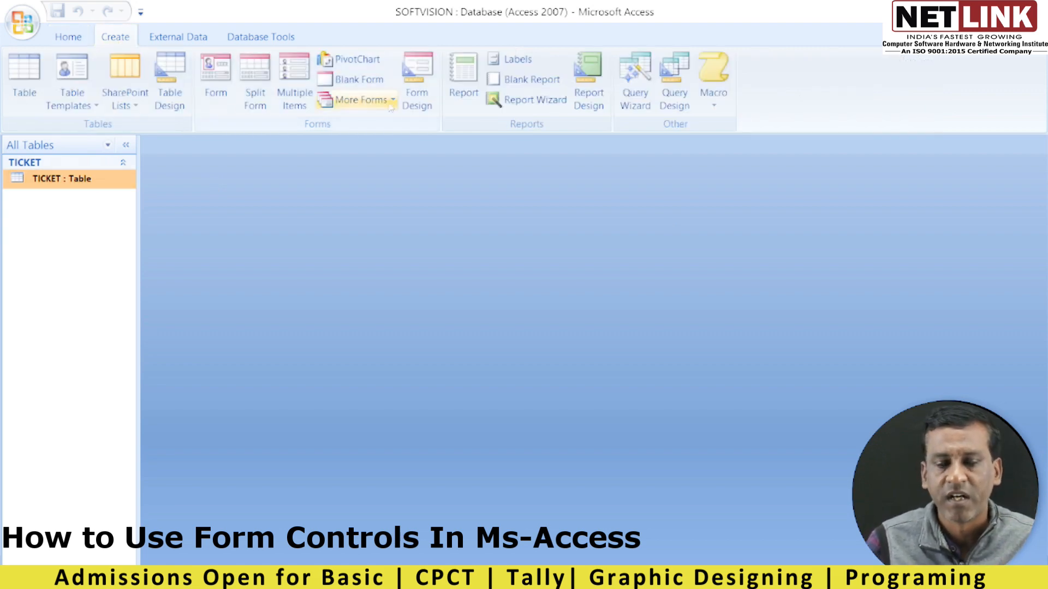
{"action": "left_click", "coordinate": [217, 90]}
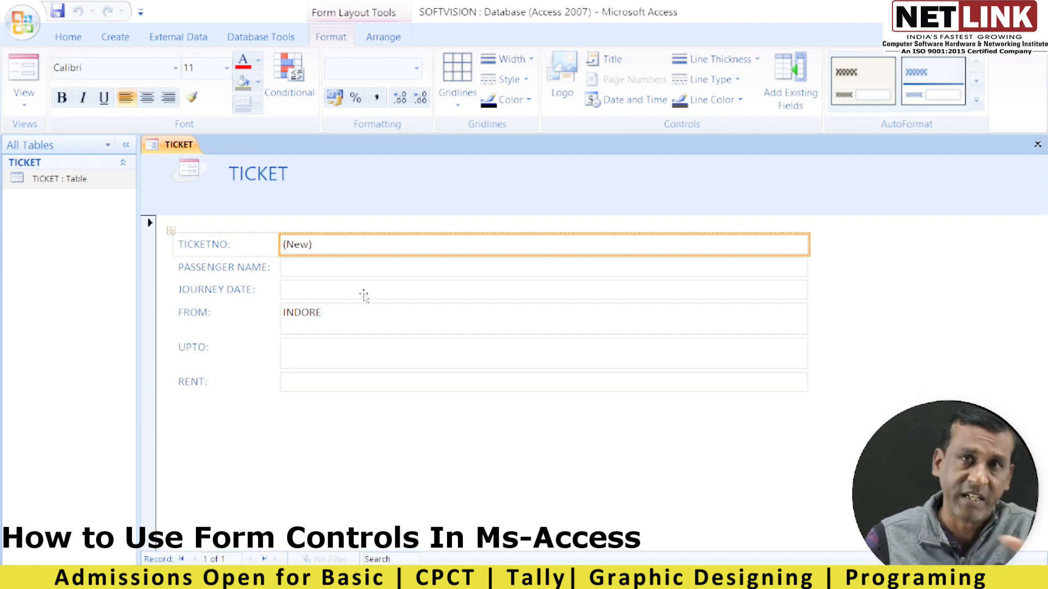
{"action": "right_click", "coordinate": [173, 154]}
{"action": "left_click", "coordinate": [214, 183]}
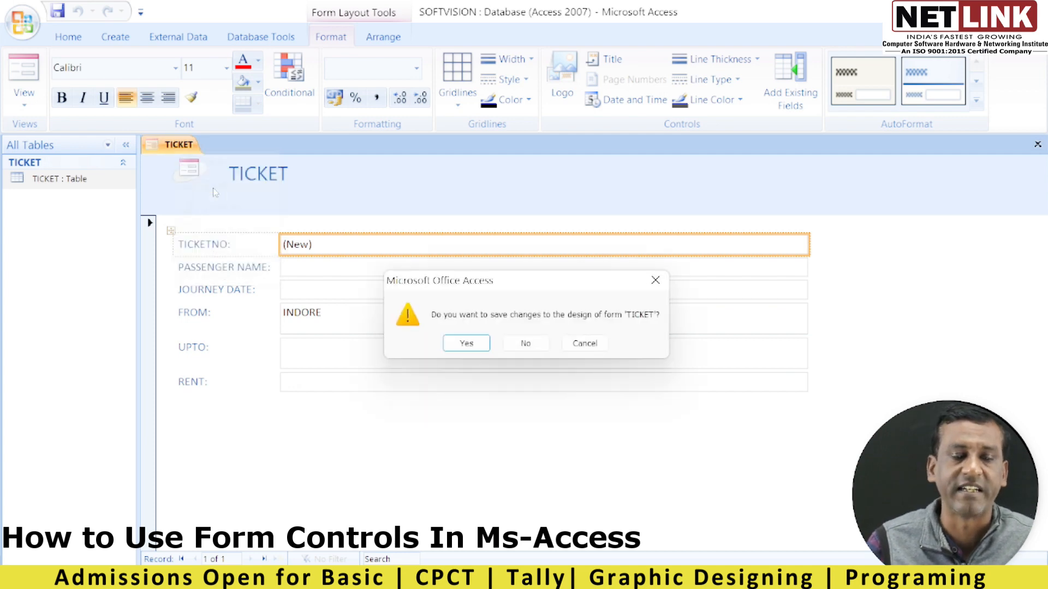
{"action": "left_click", "coordinate": [524, 342]}
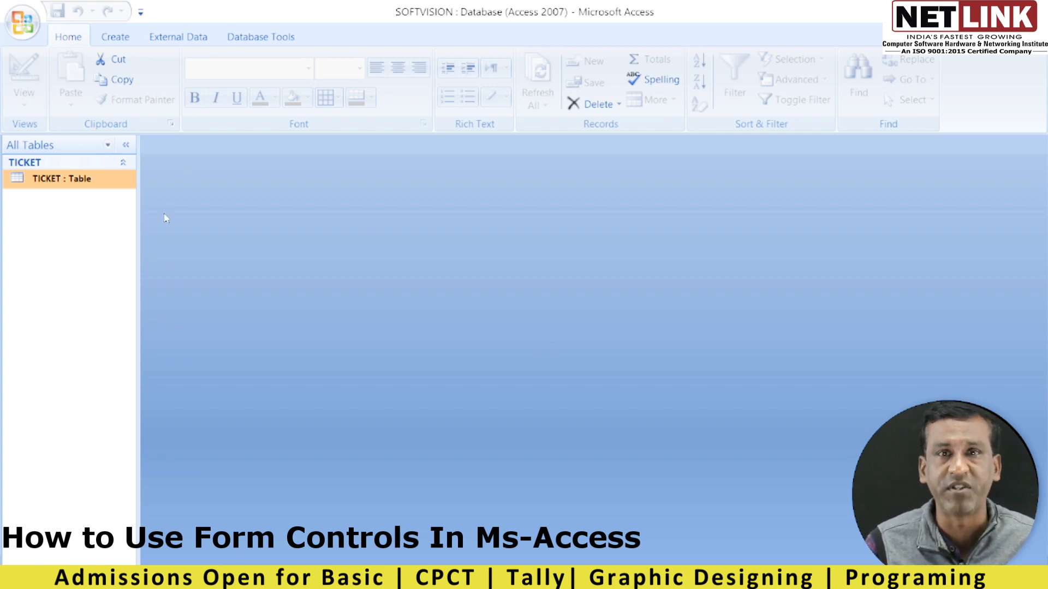
Create a blank form in Design view and resize its Detail section to about 19 units wide and 10 high on the rulers.
{"action": "right_click", "coordinate": [114, 180]}
{"action": "key", "text": "Escape"}
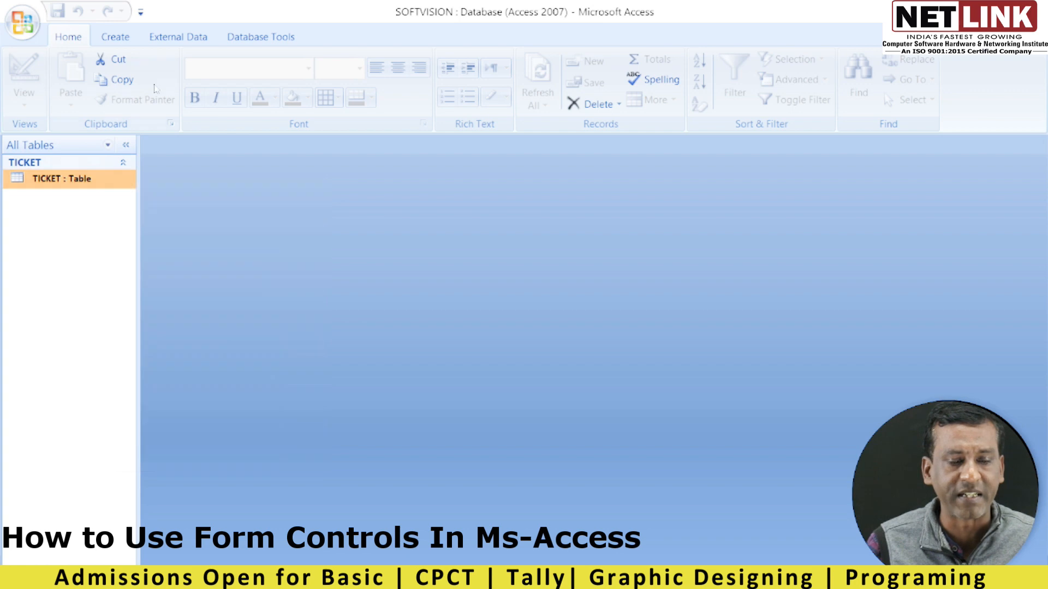
{"action": "left_click", "coordinate": [125, 37]}
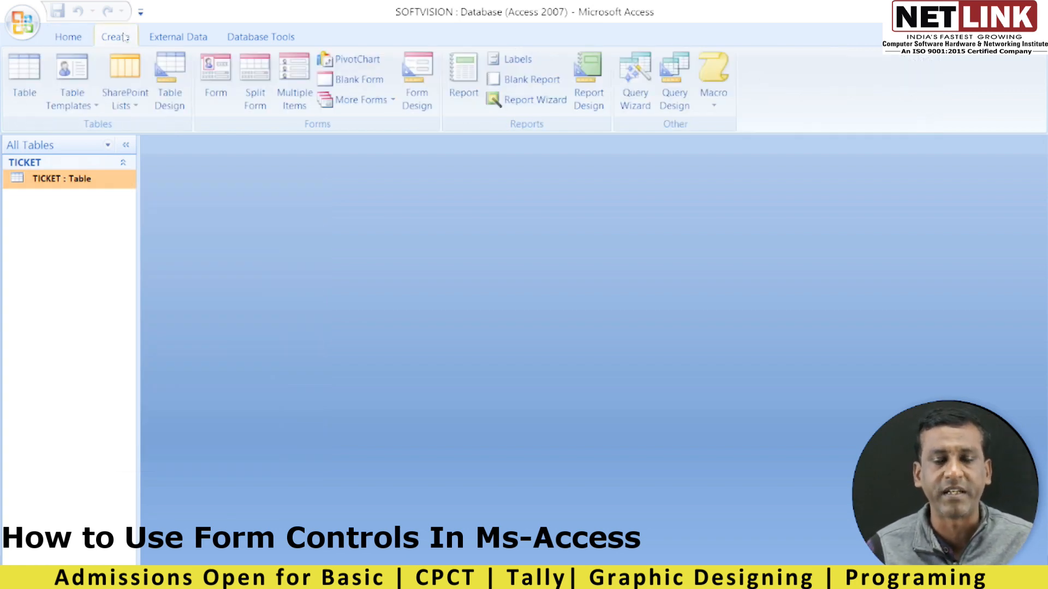
{"action": "left_click", "coordinate": [428, 103]}
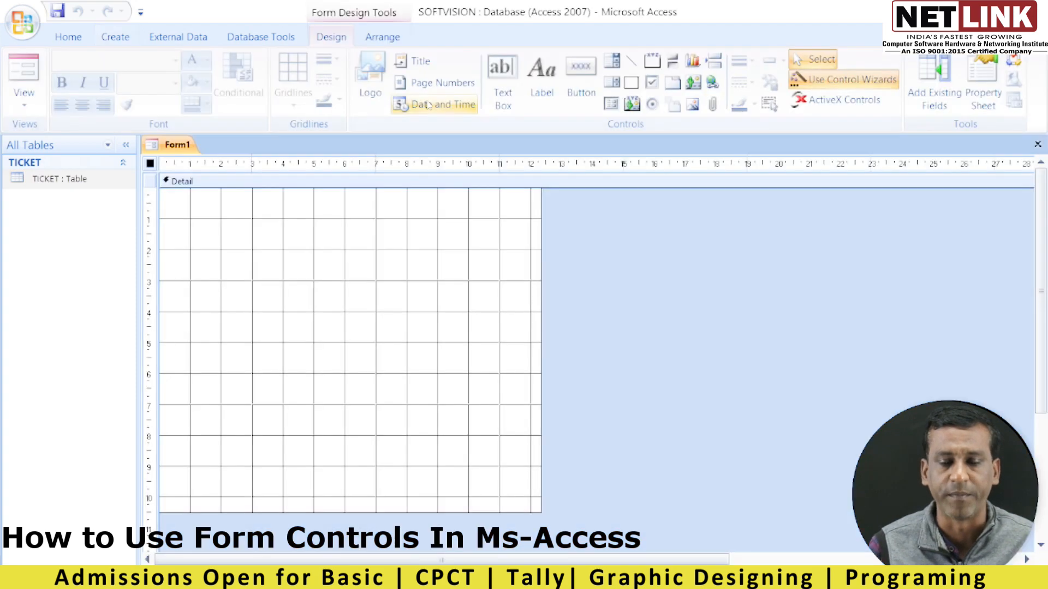
{"action": "mouse_move", "coordinate": [541, 513]}
{"action": "left_mouse_down"}
{"action": "mouse_move", "coordinate": [725, 494]}
{"action": "mouse_move", "coordinate": [762, 417]}
{"action": "mouse_move", "coordinate": [763, 497]}
{"action": "left_mouse_up"}
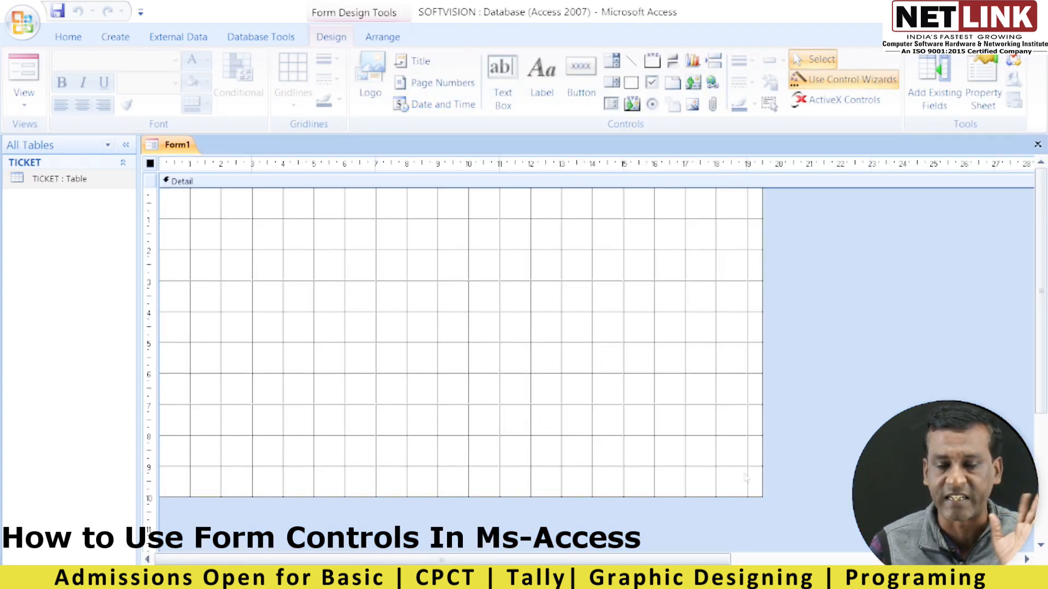
{"action": "left_click_drag", "start_coordinate": [762, 353], "coordinate": [744, 352]}
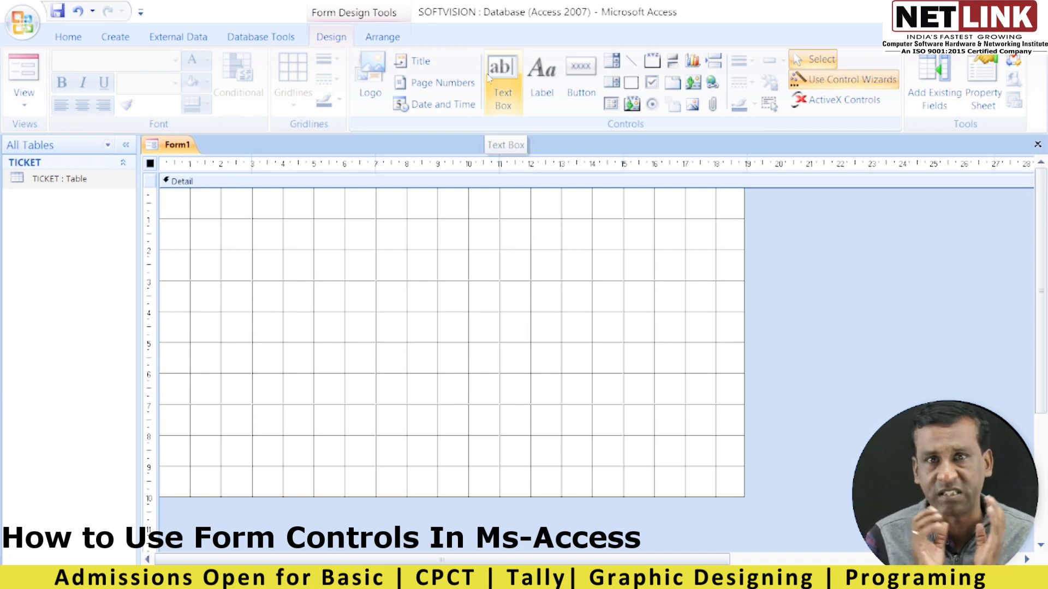
Place the TICKET table's TICKETNO, PASSENGER NAME and JOURNEY DATE fields one below another in the first column of the form.
{"action": "left_click", "coordinate": [50, 182]}
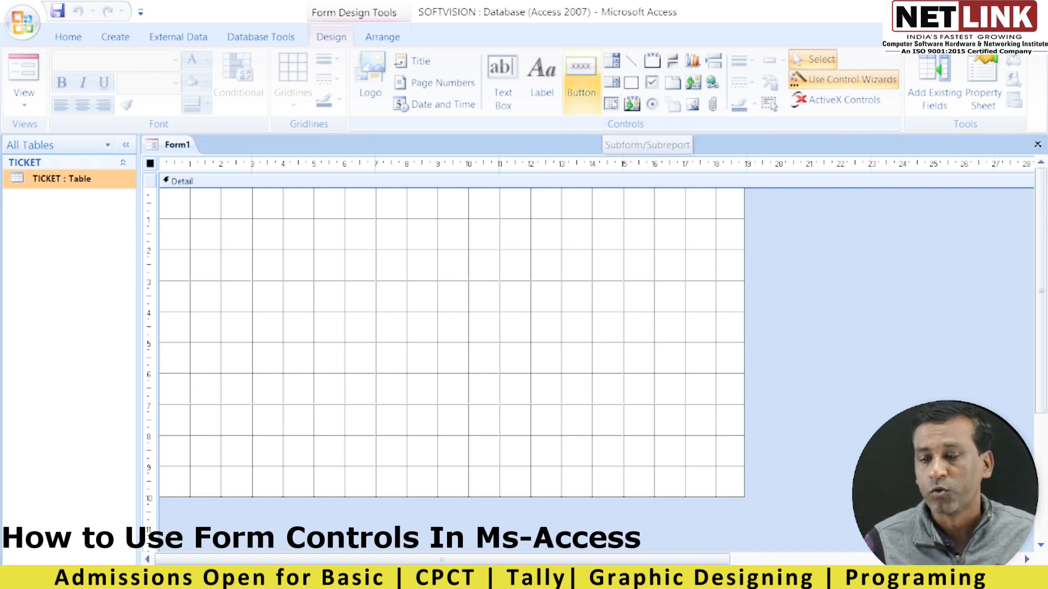
{"action": "left_click", "coordinate": [931, 107]}
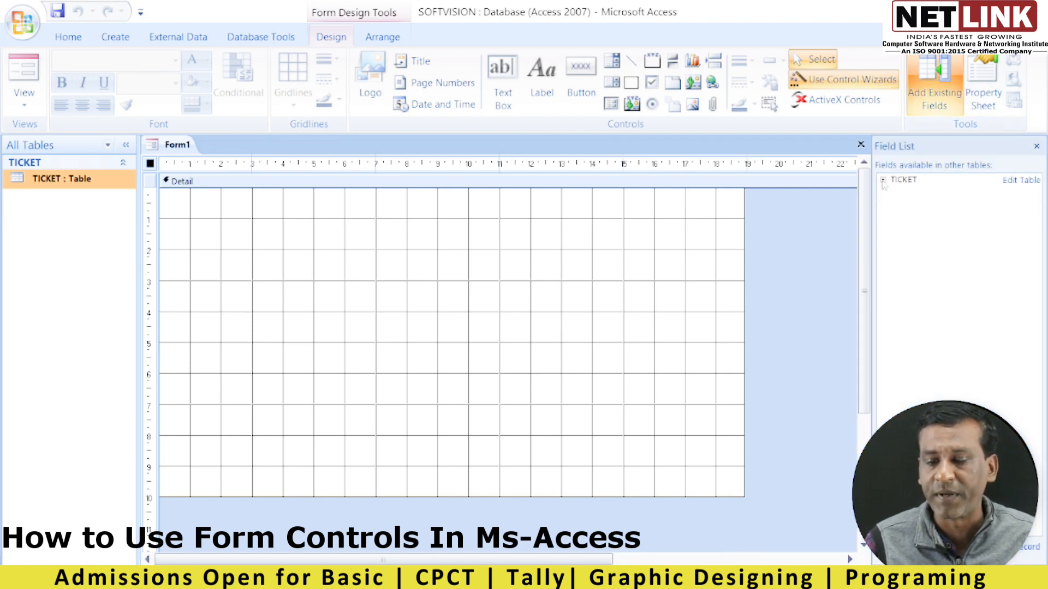
{"action": "left_click", "coordinate": [882, 180]}
{"action": "left_click", "coordinate": [923, 207]}
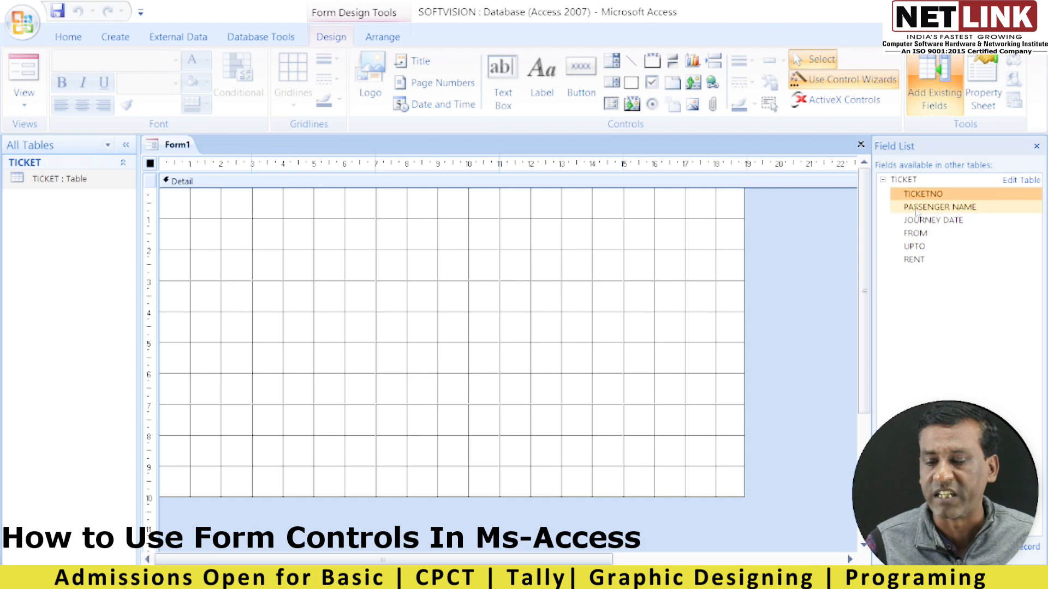
{"action": "left_click", "coordinate": [919, 196]}
{"action": "left_click_drag", "start_coordinate": [919, 202], "coordinate": [258, 224]}
{"action": "left_click", "coordinate": [918, 211]}
{"action": "left_click_drag", "start_coordinate": [918, 215], "coordinate": [259, 251]}
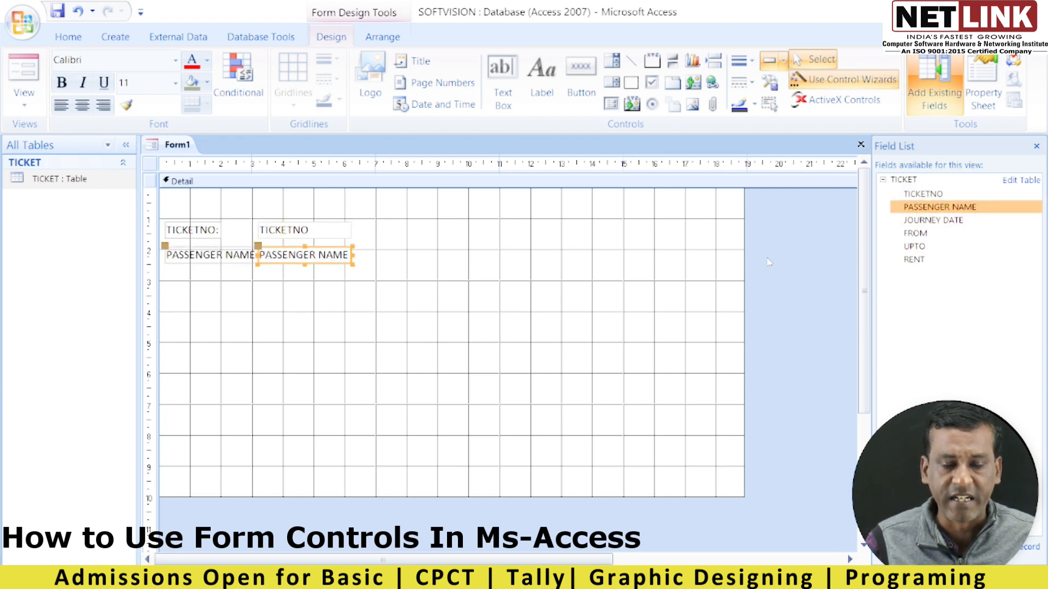
{"action": "left_click_drag", "start_coordinate": [930, 220], "coordinate": [259, 277]}
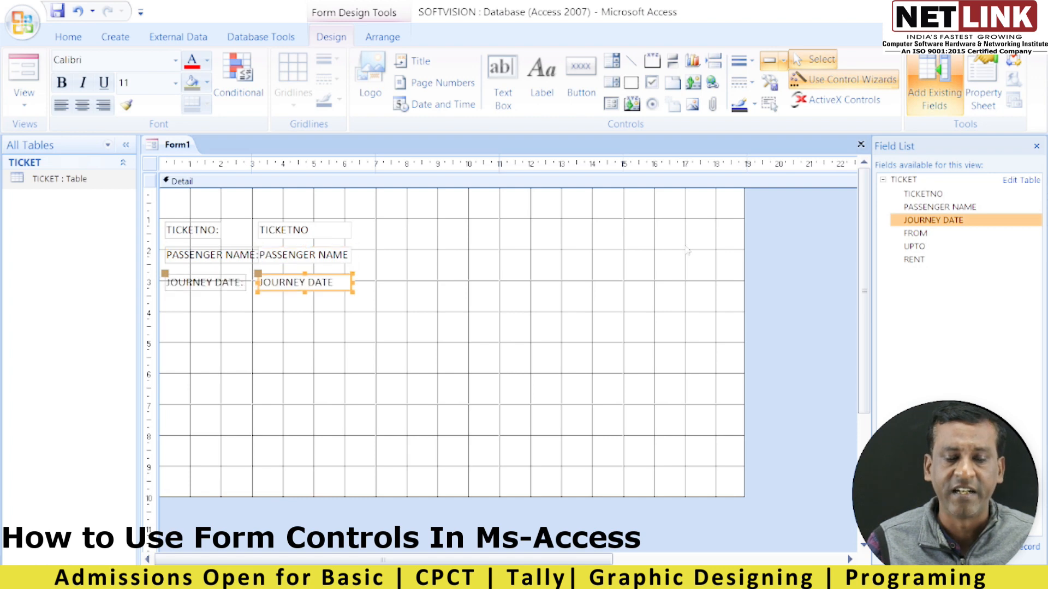
Place the FROM, UPTO and RENT fields in a second column level with the first three, and close the field list.
{"action": "left_click_drag", "start_coordinate": [915, 234], "coordinate": [534, 229]}
{"action": "left_click", "coordinate": [920, 247]}
{"action": "left_click_drag", "start_coordinate": [920, 246], "coordinate": [534, 254]}
{"action": "left_click_drag", "start_coordinate": [913, 261], "coordinate": [535, 281]}
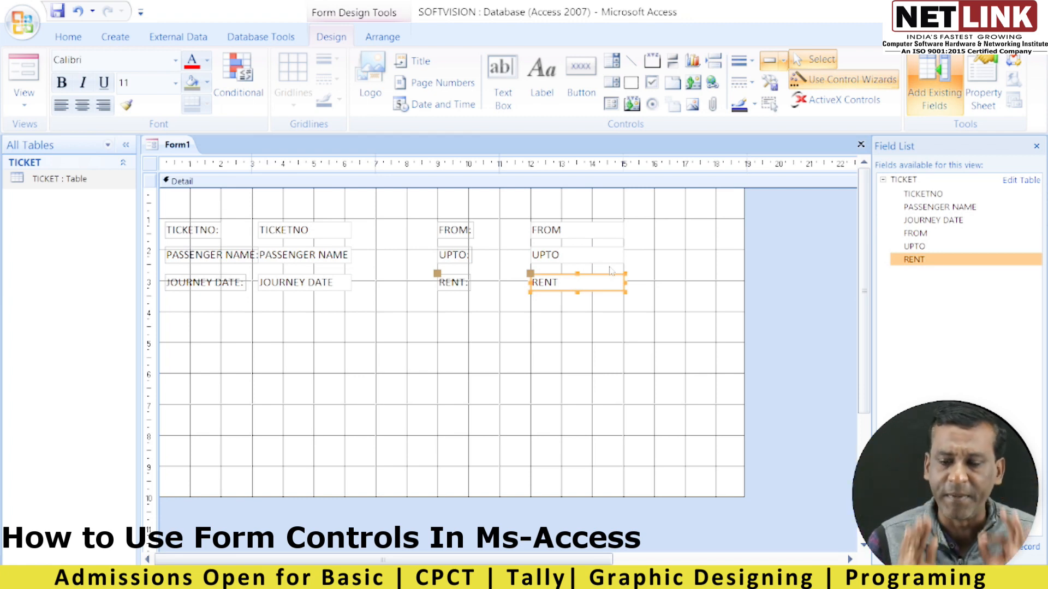
{"action": "left_click", "coordinate": [1036, 145]}
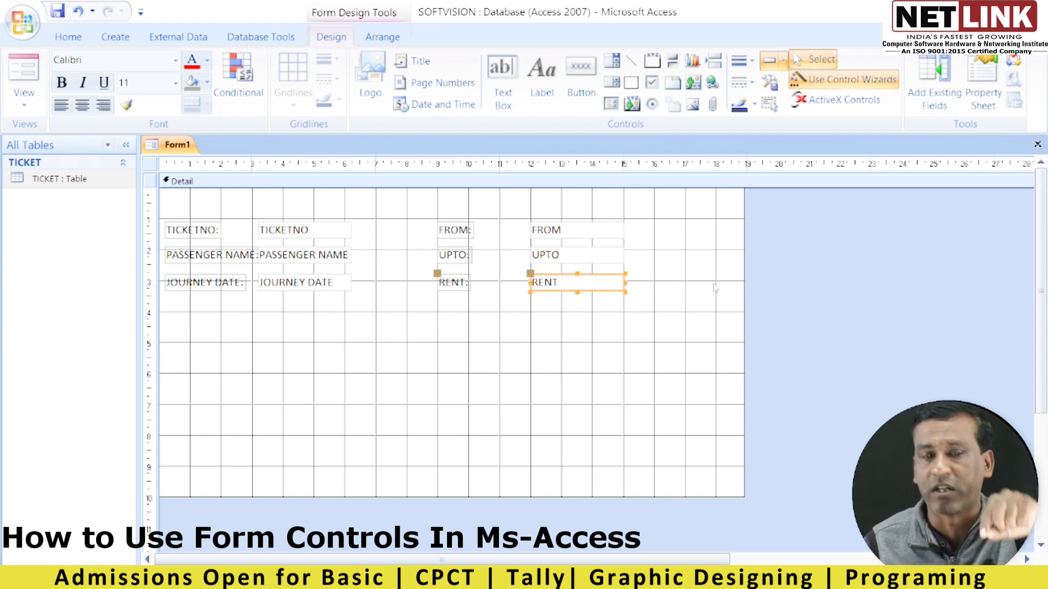
Close the form and save it under the name INDIA.
{"action": "type", "text": "W"}
{"action": "left_click", "coordinate": [579, 334]}
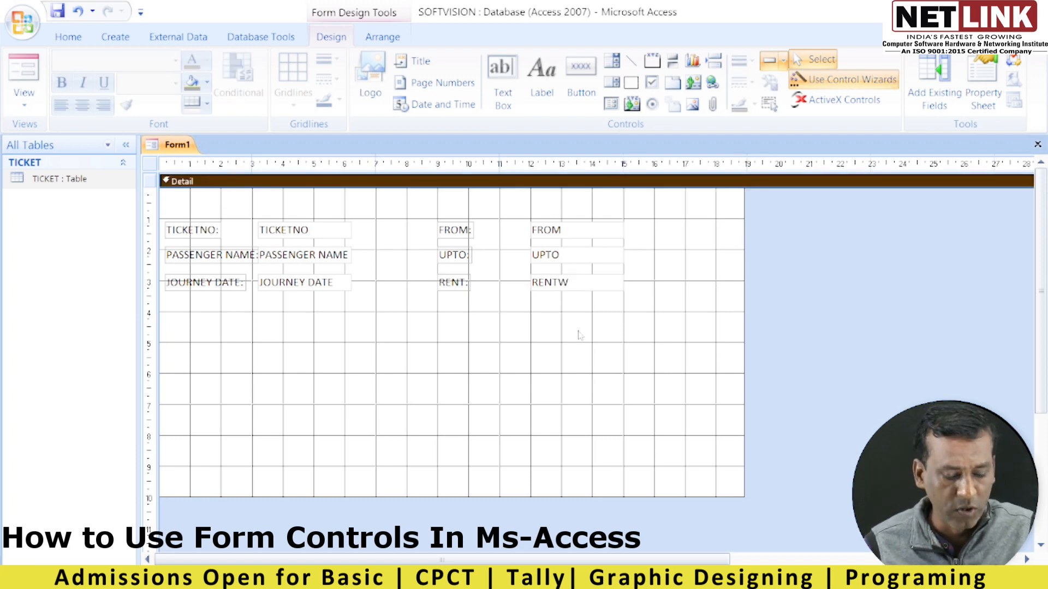
{"action": "key", "text": "ctrl+w"}
{"action": "left_click", "coordinate": [467, 343]}
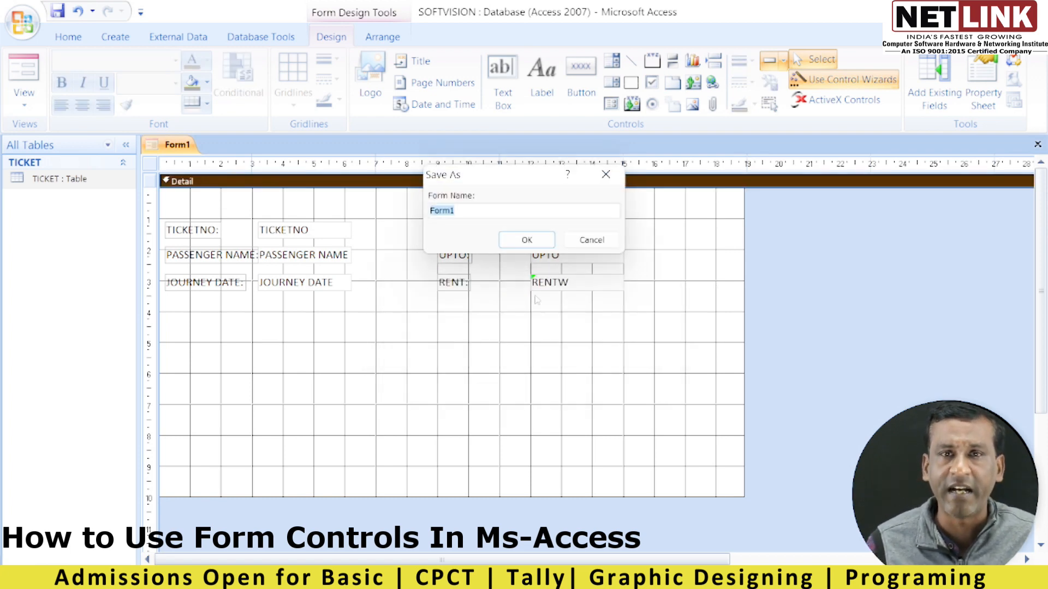
{"action": "type", "text": "INDIA"}
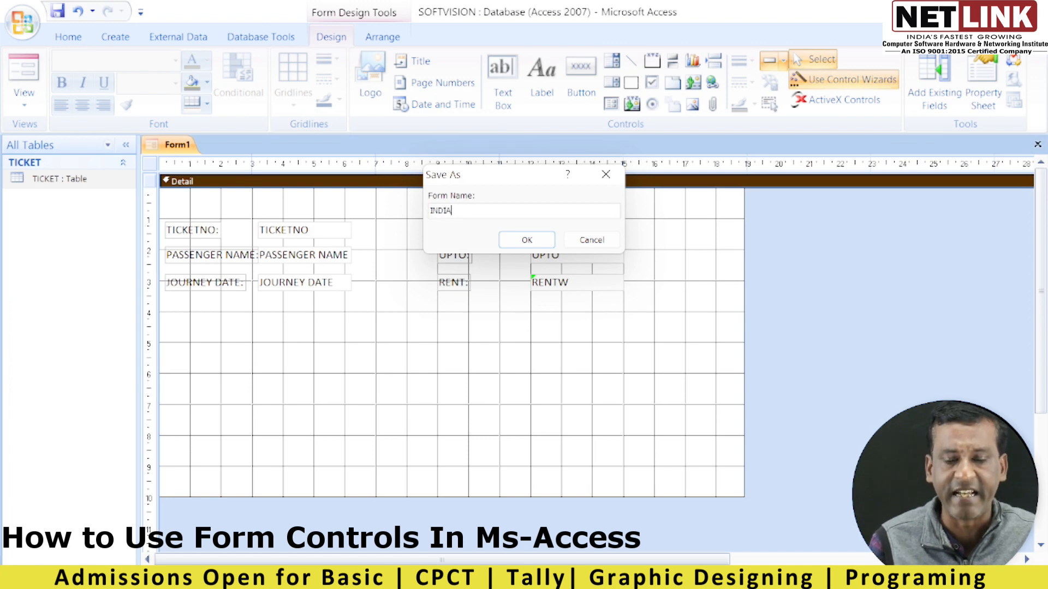
{"action": "key", "text": "Return"}
Open the INDIA form for data entry and check its passenger and destination fields.
{"action": "left_click", "coordinate": [25, 202]}
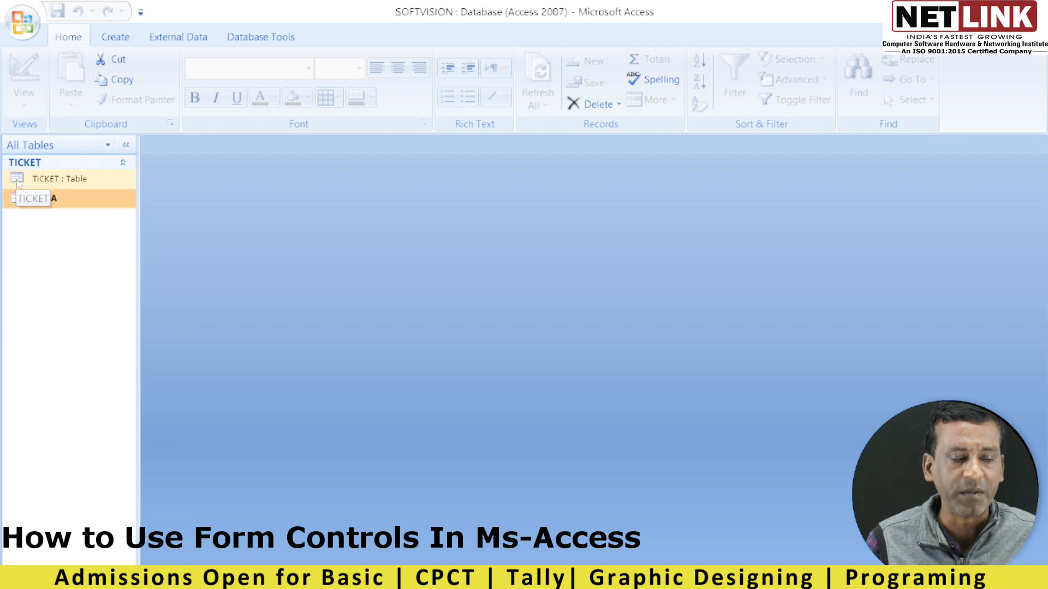
{"action": "double_click", "coordinate": [25, 199]}
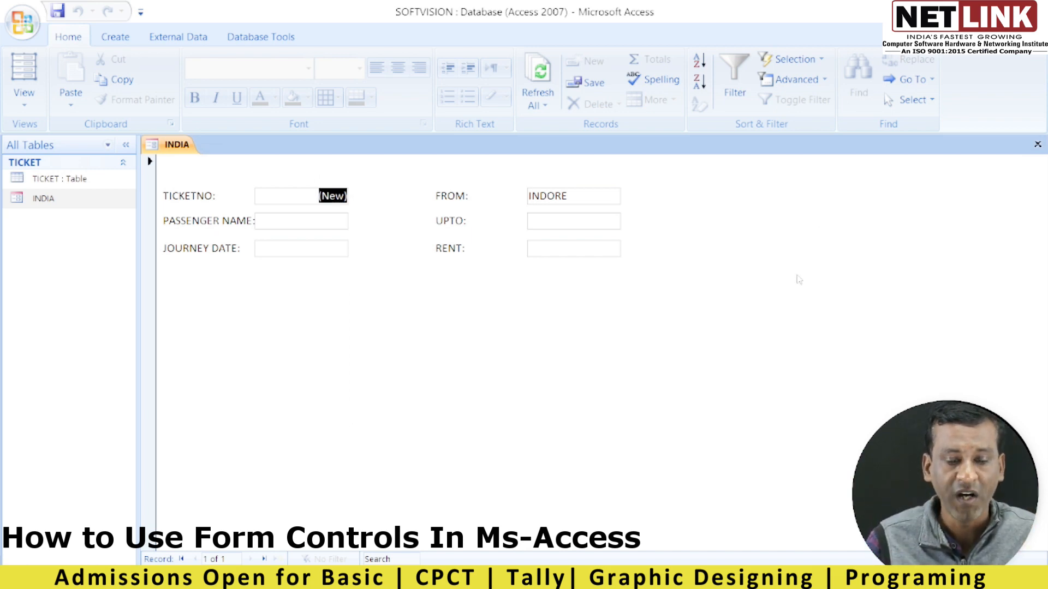
{"action": "left_click", "coordinate": [294, 221]}
{"action": "left_click", "coordinate": [592, 224]}
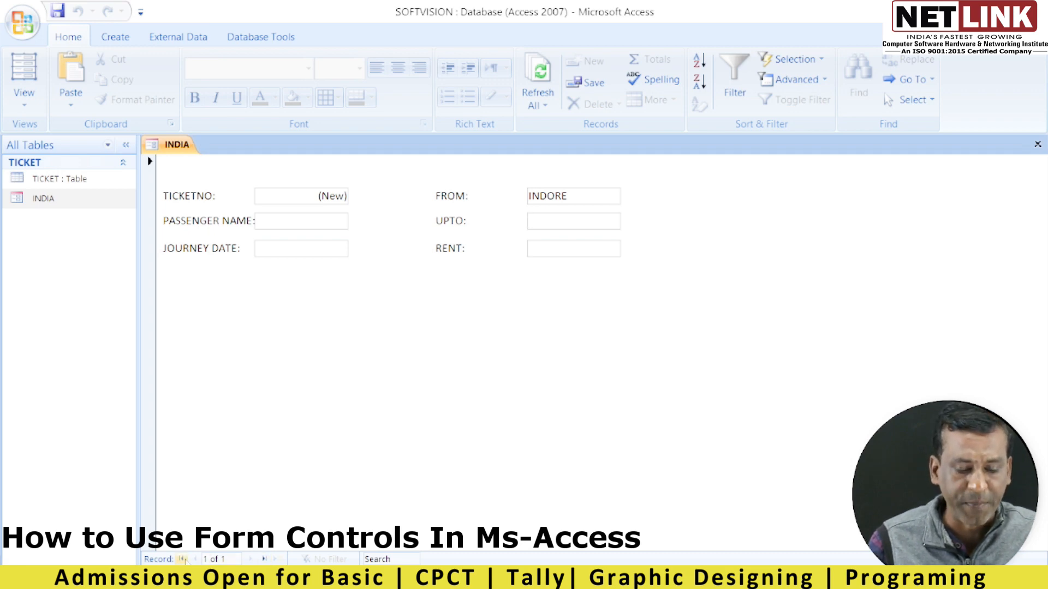
Reopen the INDIA form in Design view and insert the "download" picture from the Downloads folder as its logo.
{"action": "right_click", "coordinate": [31, 202]}
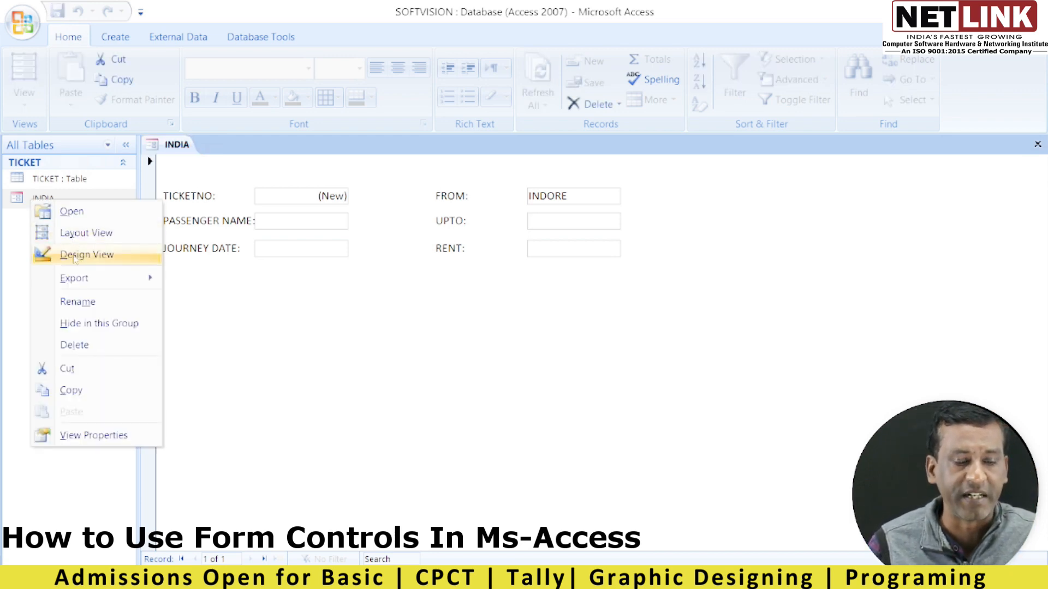
{"action": "left_click", "coordinate": [54, 258]}
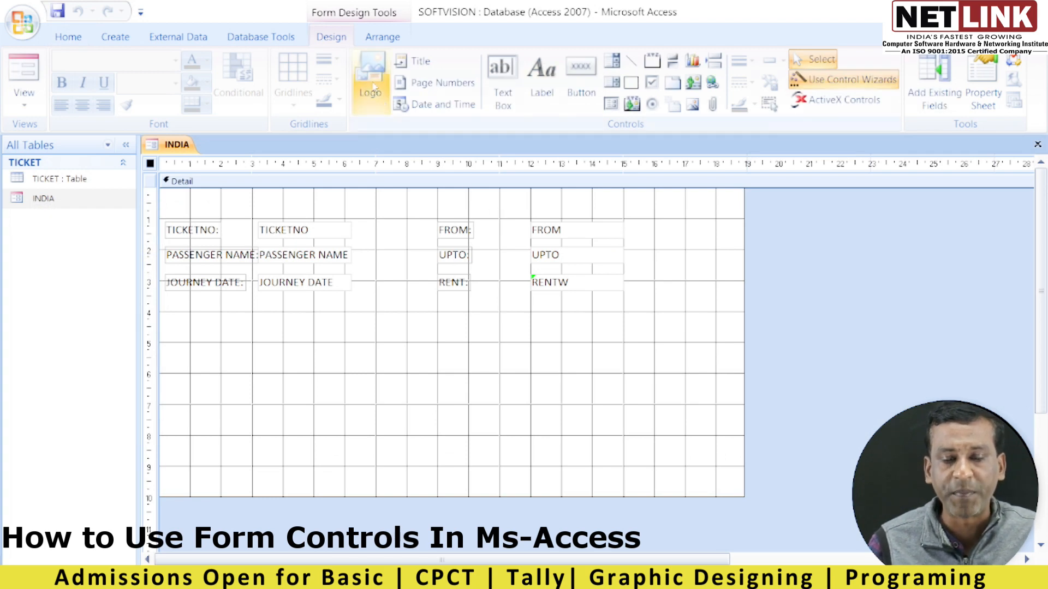
{"action": "left_click", "coordinate": [372, 85]}
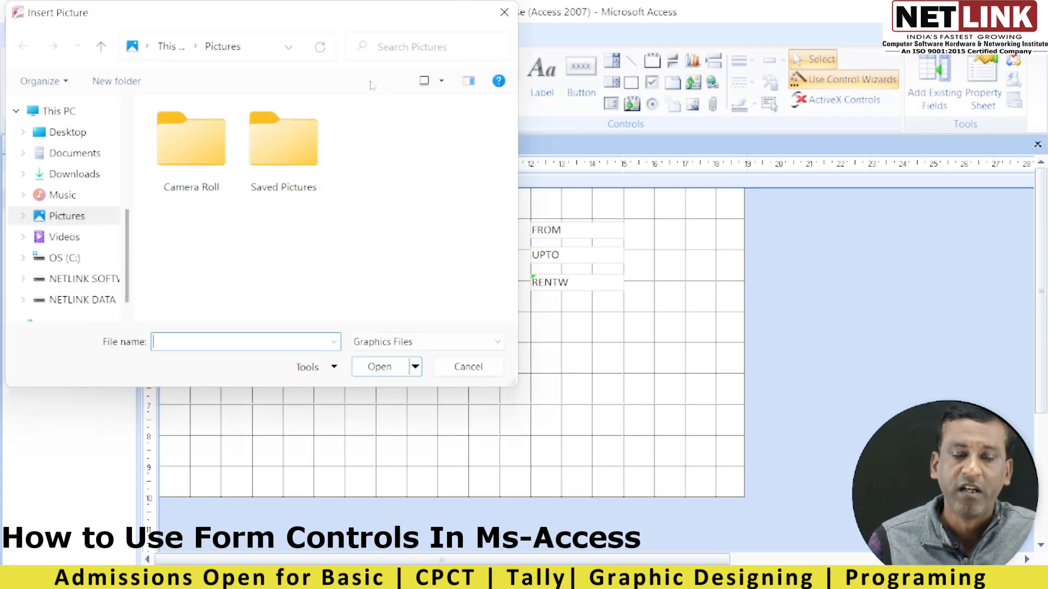
{"action": "left_click", "coordinate": [96, 174]}
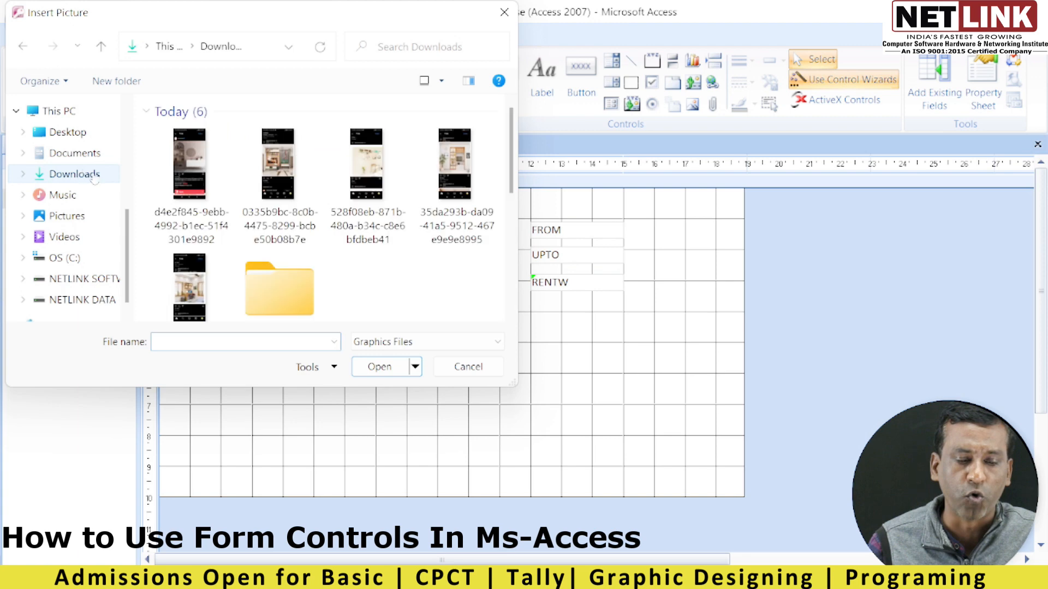
{"action": "scroll", "coordinate": [245, 294], "scroll_direction": "down", "scroll_amount": 3}
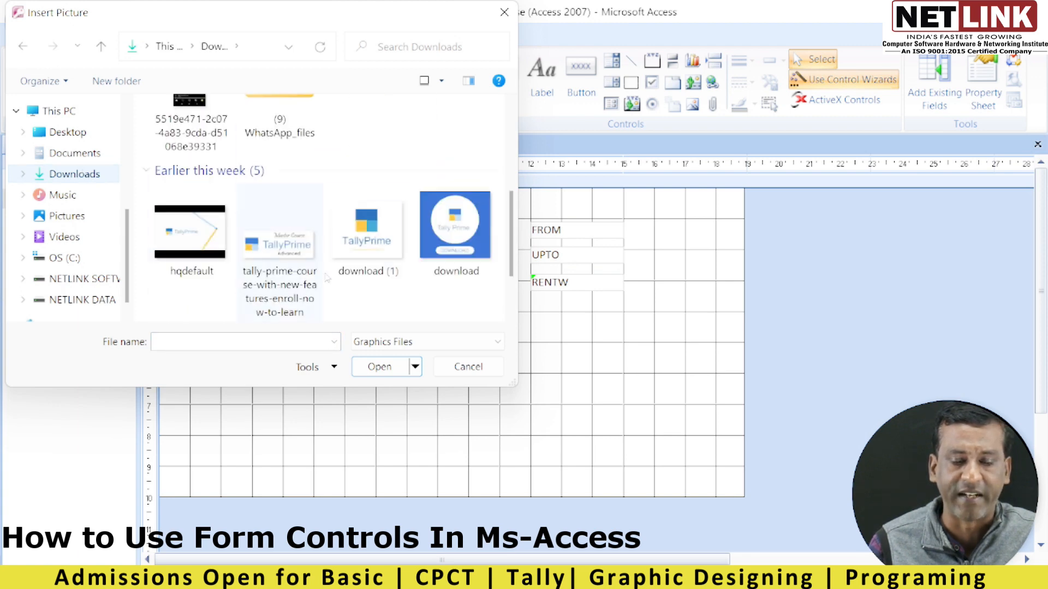
{"action": "double_click", "coordinate": [461, 235]}
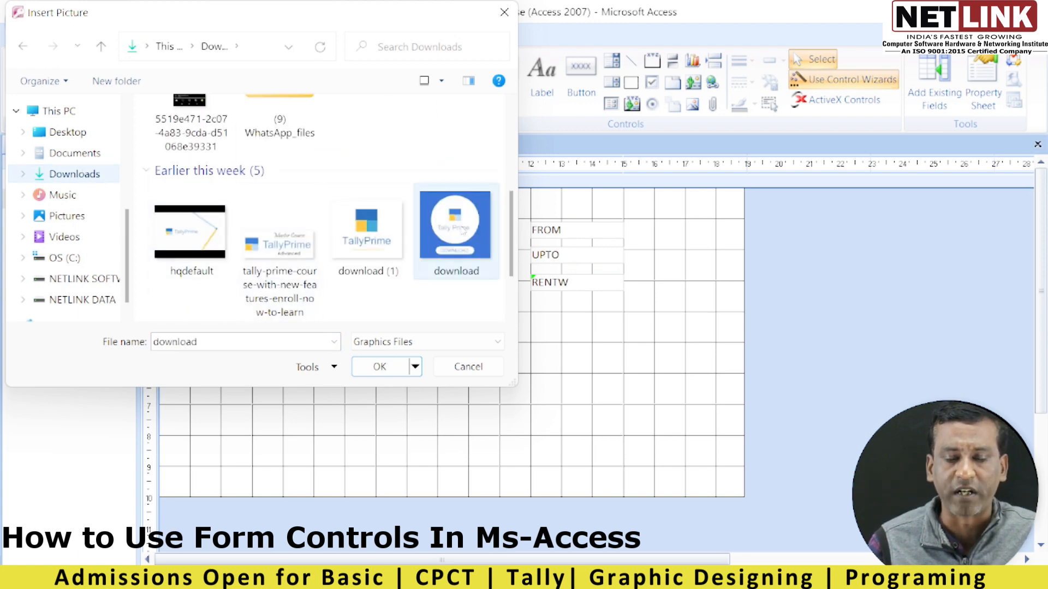
Move the logo to the upper-right corner of the Detail section, remove the form header and footer, and select the logo.
{"action": "left_click_drag", "start_coordinate": [198, 214], "coordinate": [706, 299]}
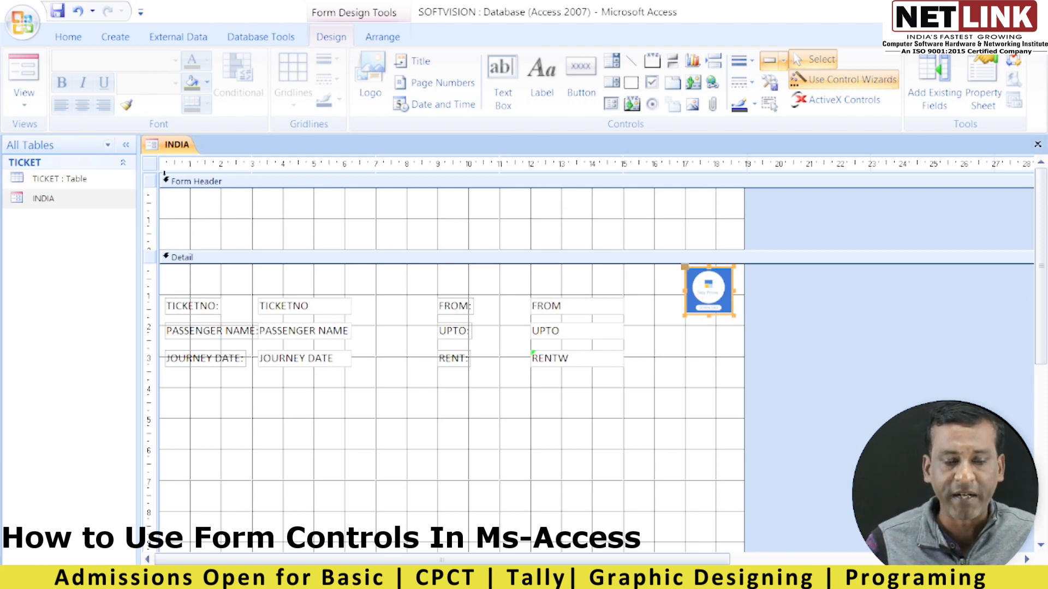
{"action": "right_click", "coordinate": [198, 185]}
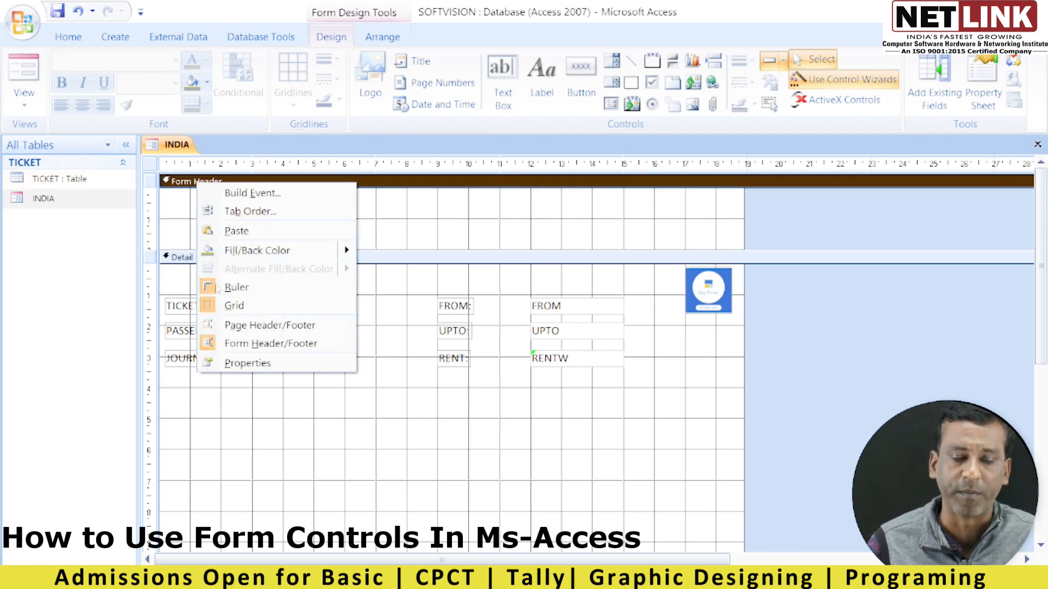
{"action": "left_click", "coordinate": [219, 347]}
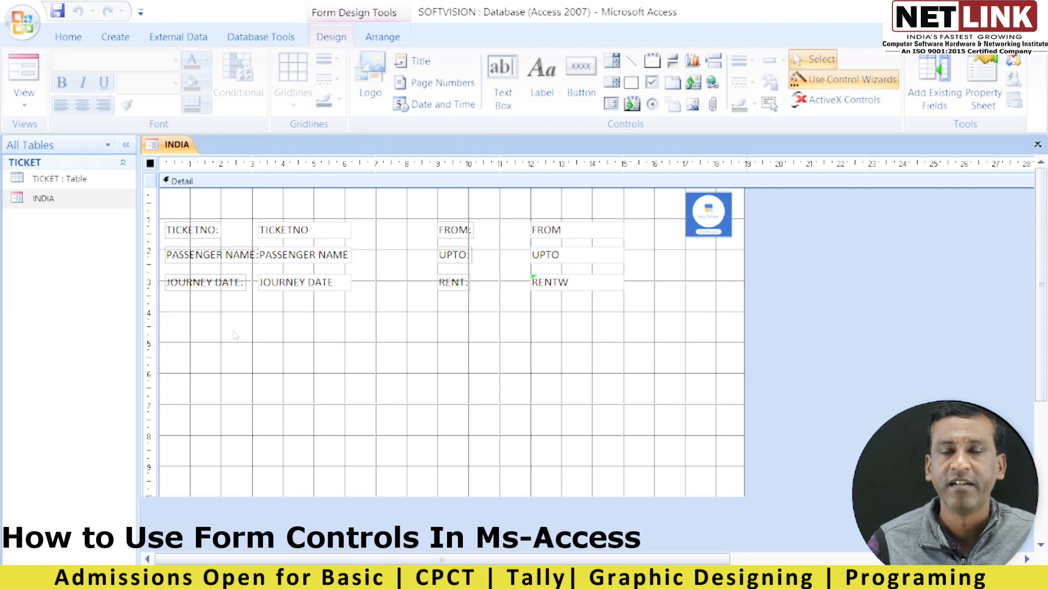
{"action": "left_click", "coordinate": [698, 220]}
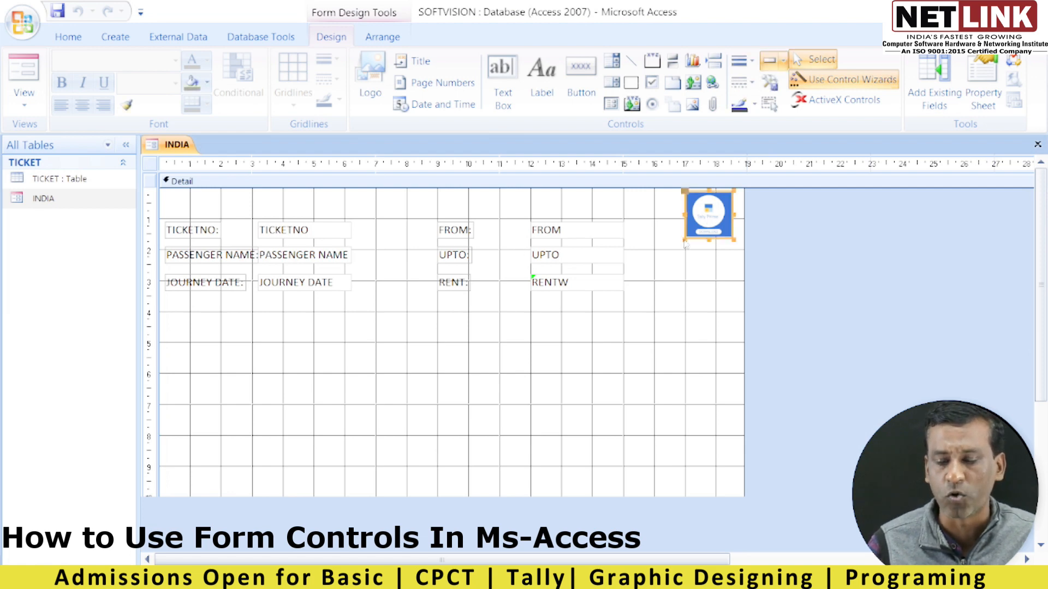
Move the logo into the gap between the passenger fields and the FROM/UPTO/RENT labels in the Detail section.
{"action": "left_click", "coordinate": [689, 247]}
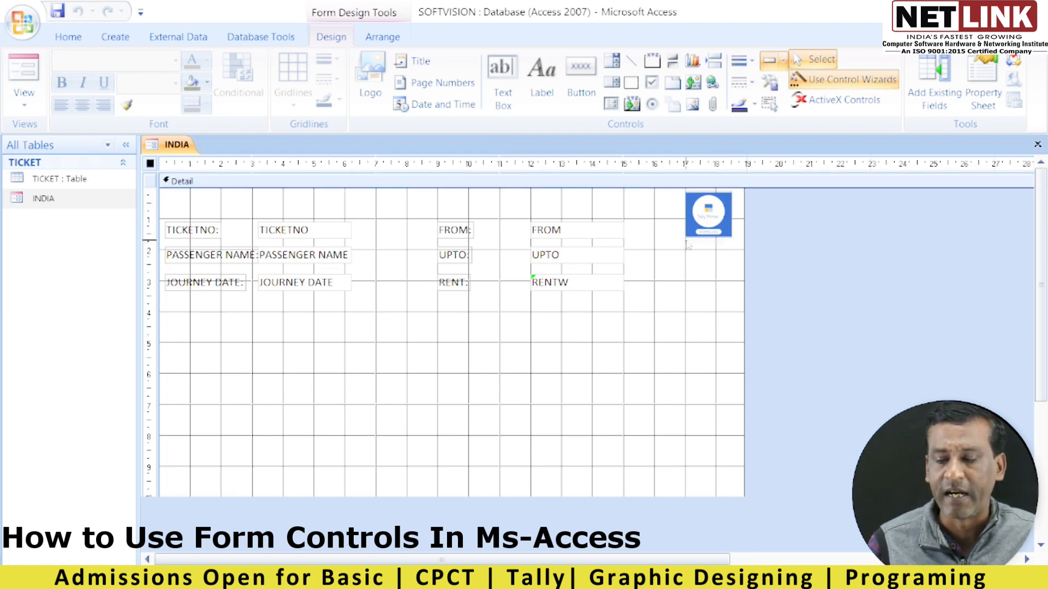
{"action": "left_click_drag", "start_coordinate": [697, 238], "coordinate": [382, 250]}
{"action": "left_click", "coordinate": [681, 292]}
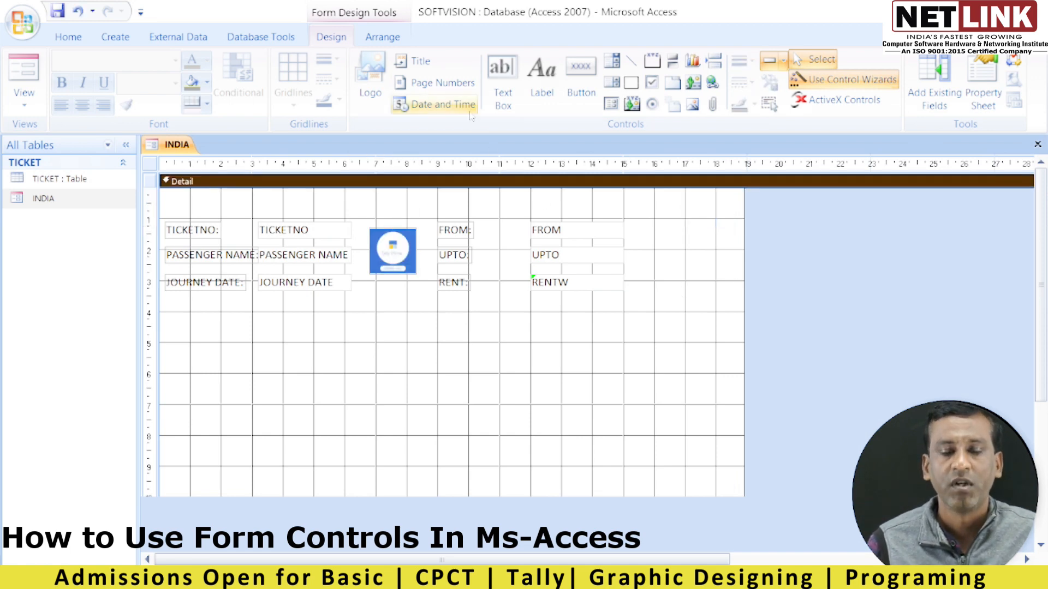
Add a form title to the header reading "WELCOME TO INDIAN RAILWAY RESERVATION SYSTETM".
{"action": "left_click", "coordinate": [420, 61]}
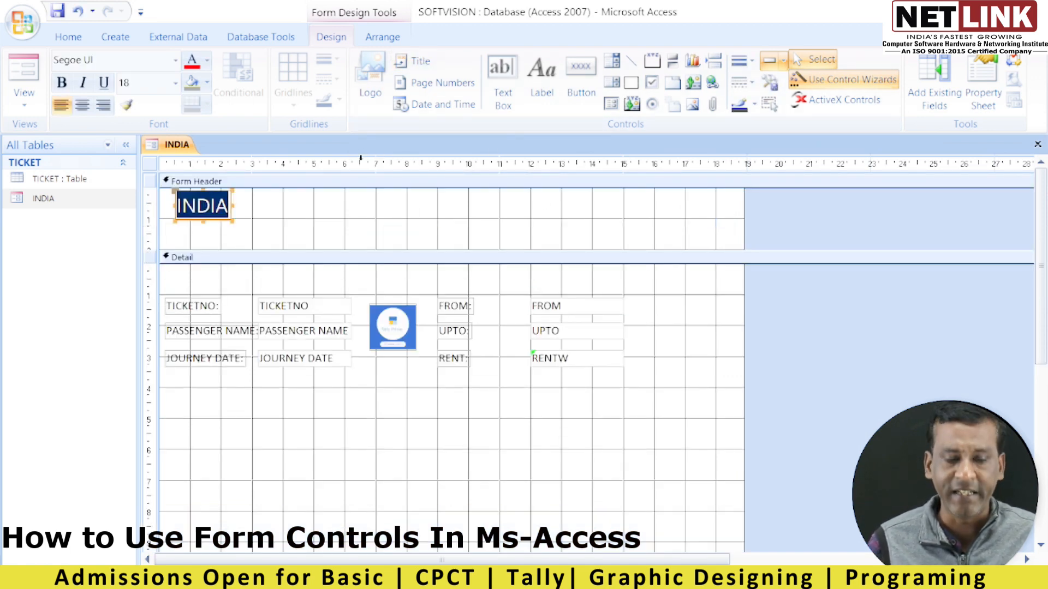
{"action": "type", "text": "WELCOME TO INDIAN RAILWAY RESER"}
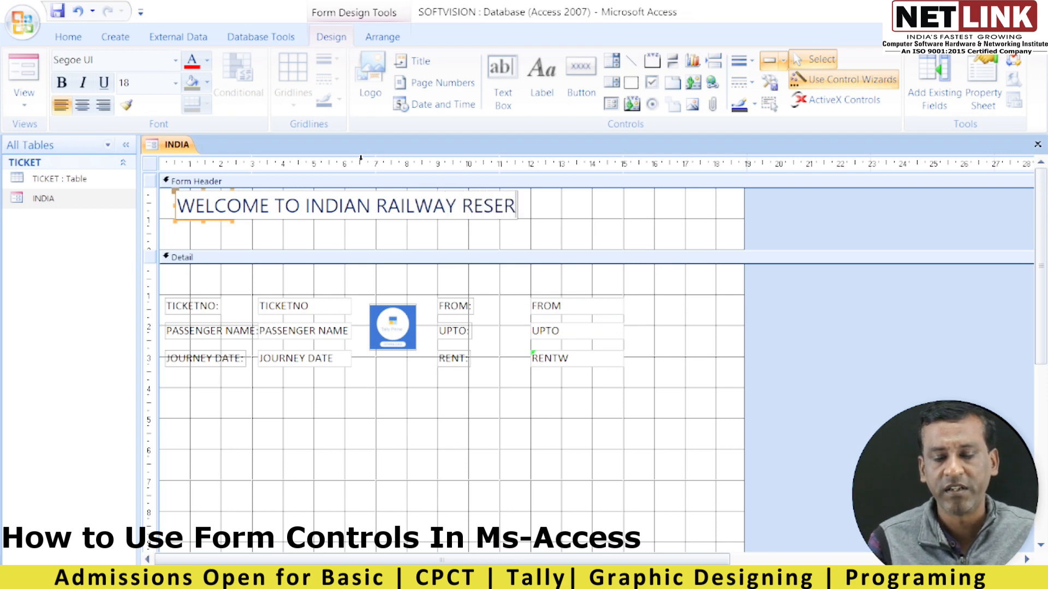
{"action": "type", "text": "VATION SYSTETM"}
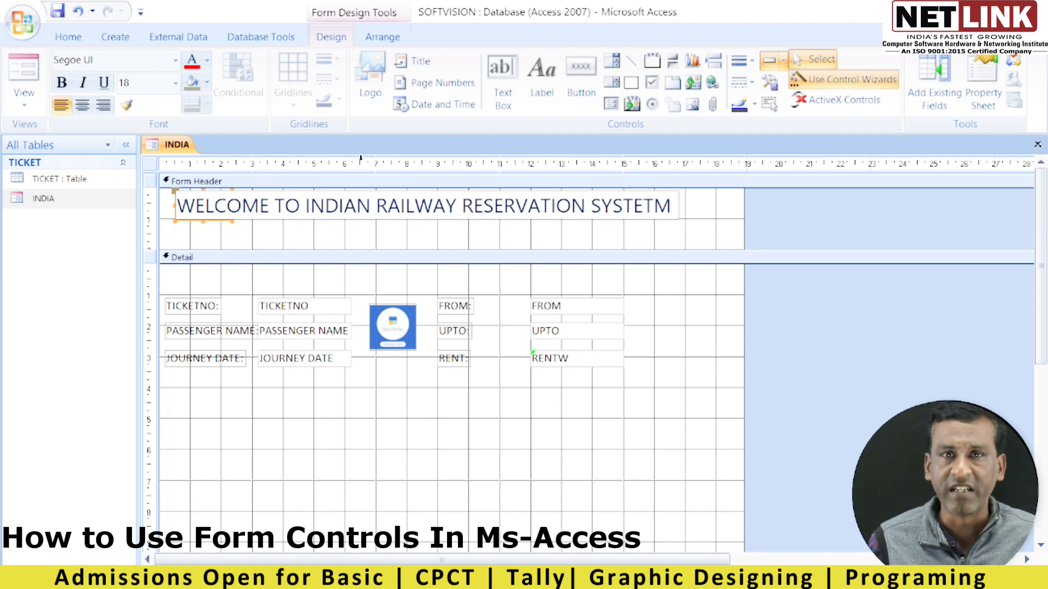
Insert centered page numbers in Page N format at the bottom of the page, shown on the first page, and check them in the Page Footer.
{"action": "left_click", "coordinate": [418, 86]}
{"action": "left_click", "coordinate": [443, 250]}
{"action": "left_click", "coordinate": [580, 170]}
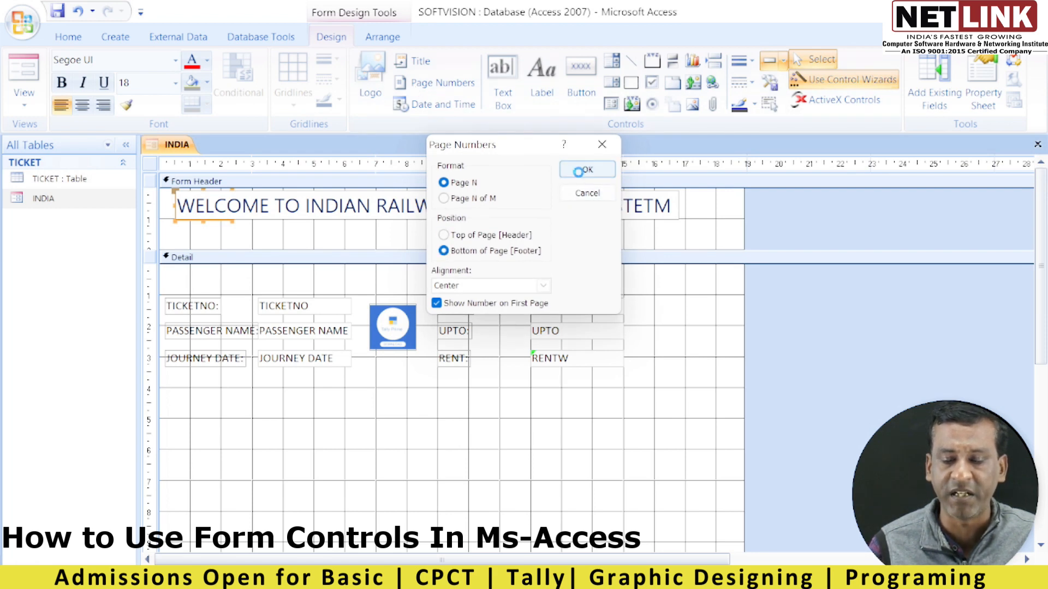
{"action": "scroll", "coordinate": [452, 327], "scroll_direction": "down", "scroll_amount": 5}
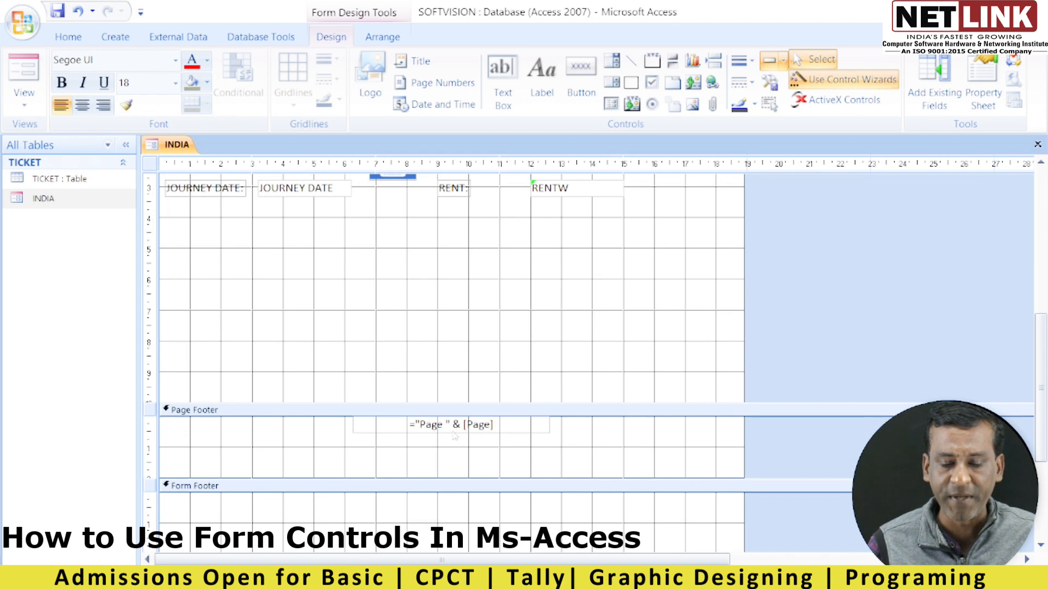
{"action": "left_click", "coordinate": [435, 429]}
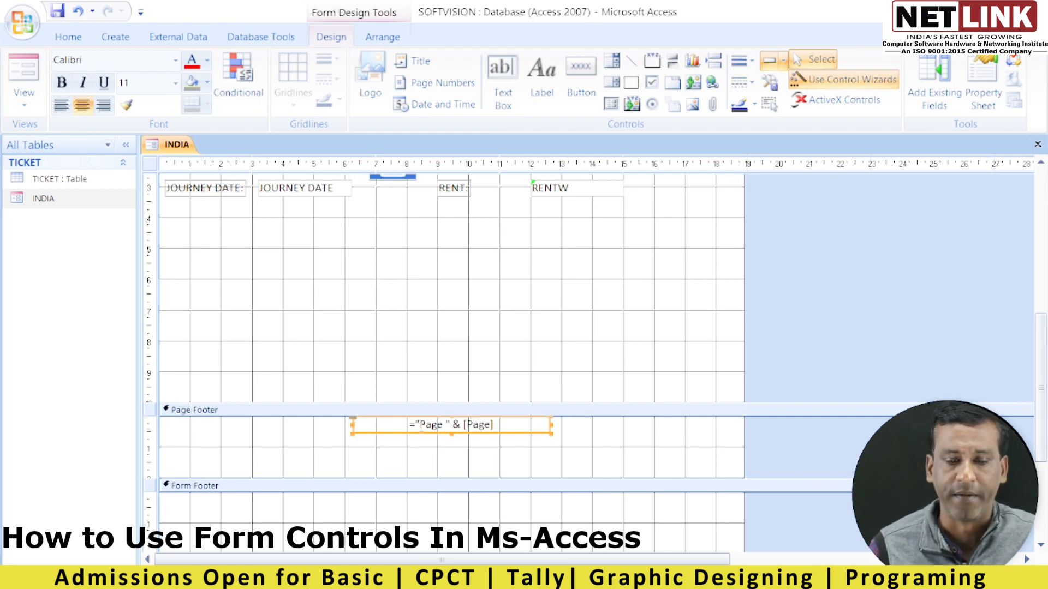
{"action": "scroll", "coordinate": [420, 430], "scroll_direction": "up", "scroll_amount": 5}
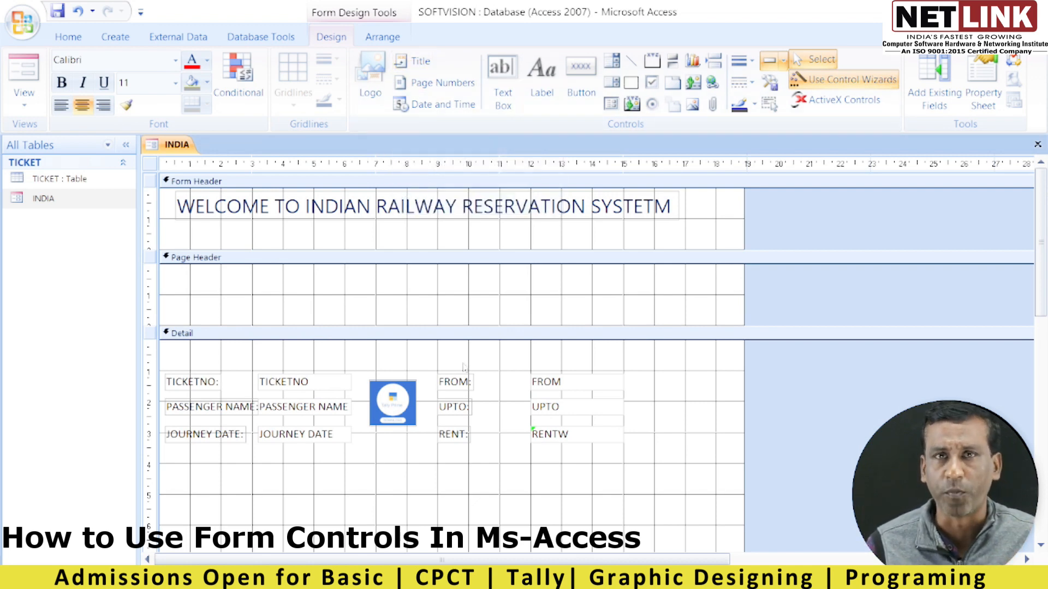
Insert the date and time in the form header and place both controls side by side below the title, with the time before the date.
{"action": "left_click", "coordinate": [445, 104]}
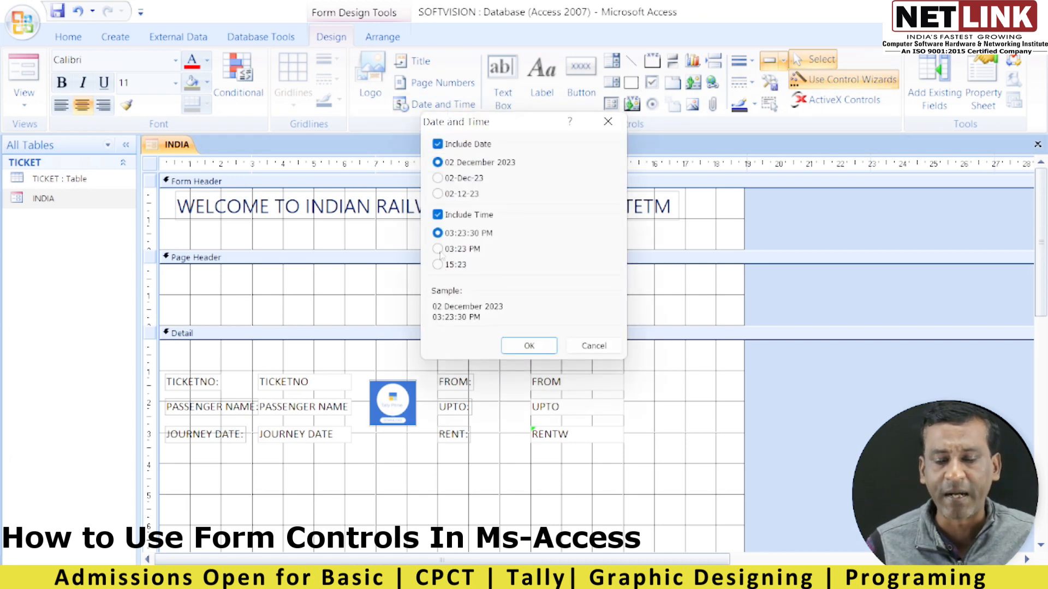
{"action": "left_click", "coordinate": [527, 349]}
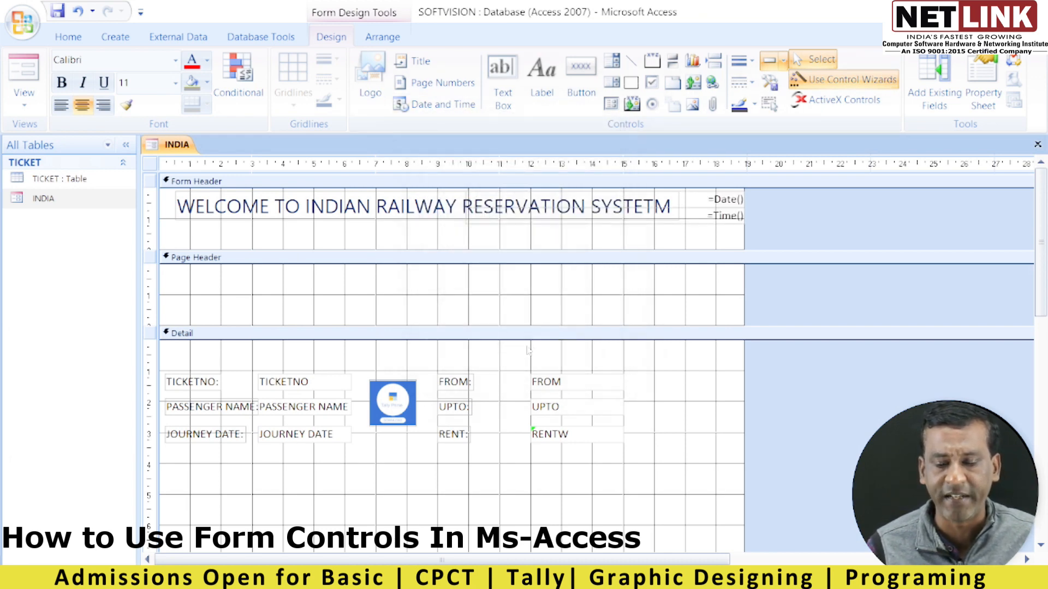
{"action": "left_click", "coordinate": [725, 217]}
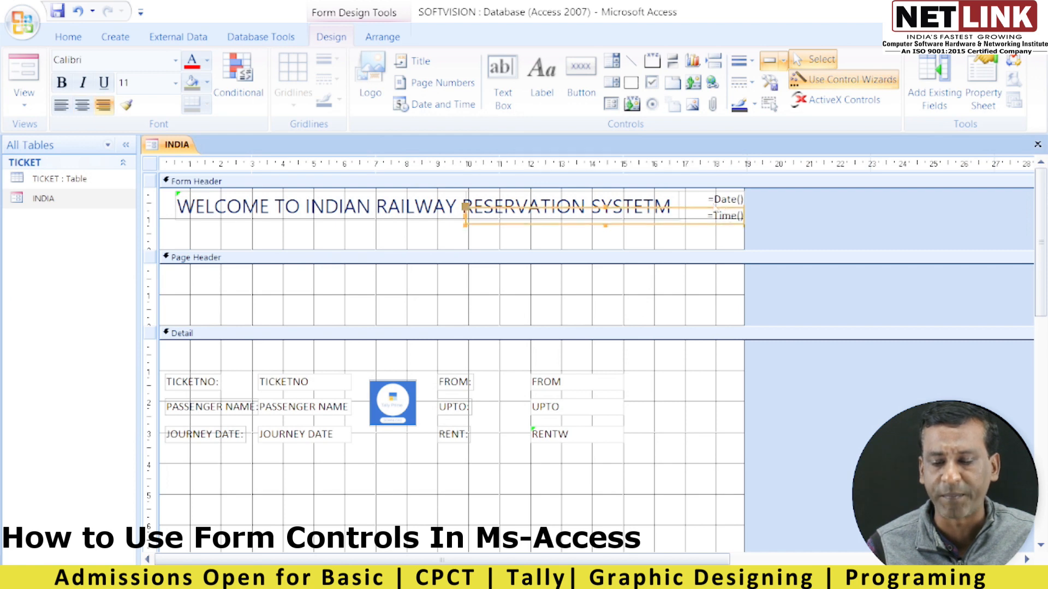
{"action": "left_click_drag", "start_coordinate": [704, 208], "coordinate": [400, 225]}
{"action": "left_click_drag", "start_coordinate": [734, 209], "coordinate": [717, 243]}
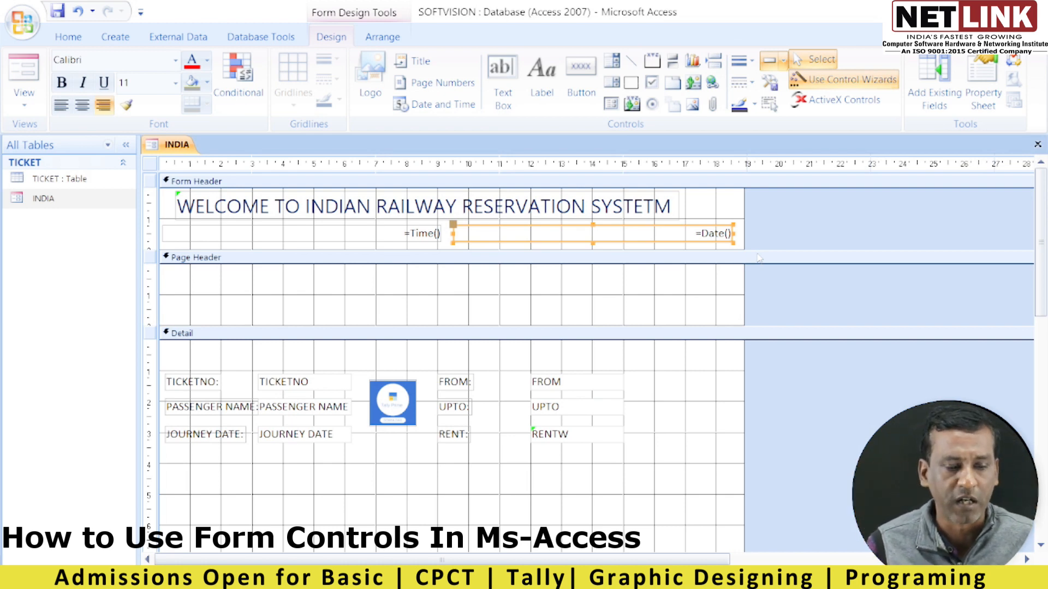
Close the INDIA form saving its design changes, and open it to check the title, time, date and logo.
{"action": "key", "text": "ctrl+w"}
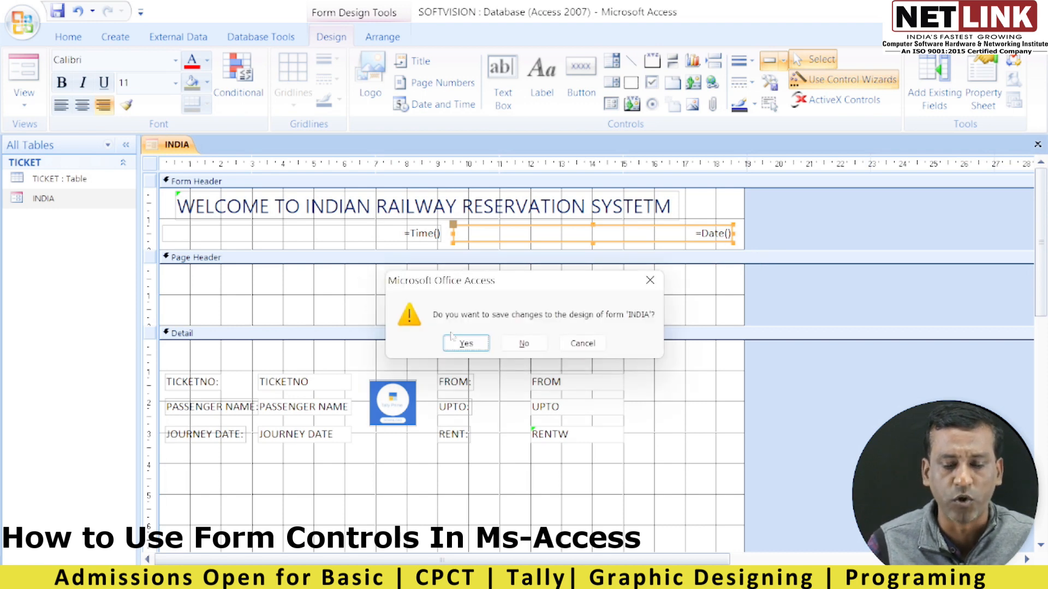
{"action": "left_click", "coordinate": [463, 341]}
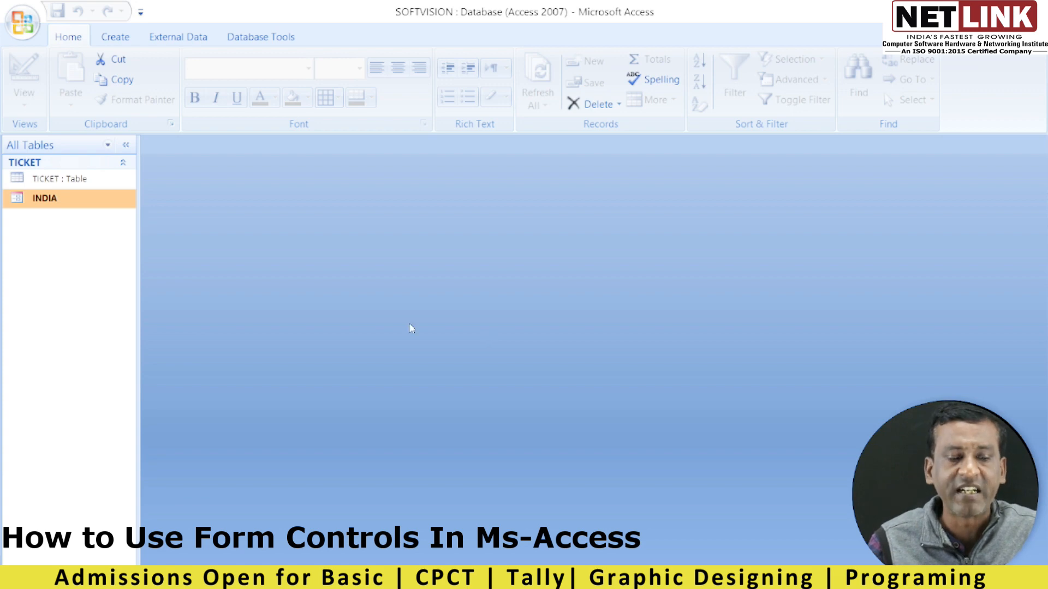
{"action": "double_click", "coordinate": [58, 200]}
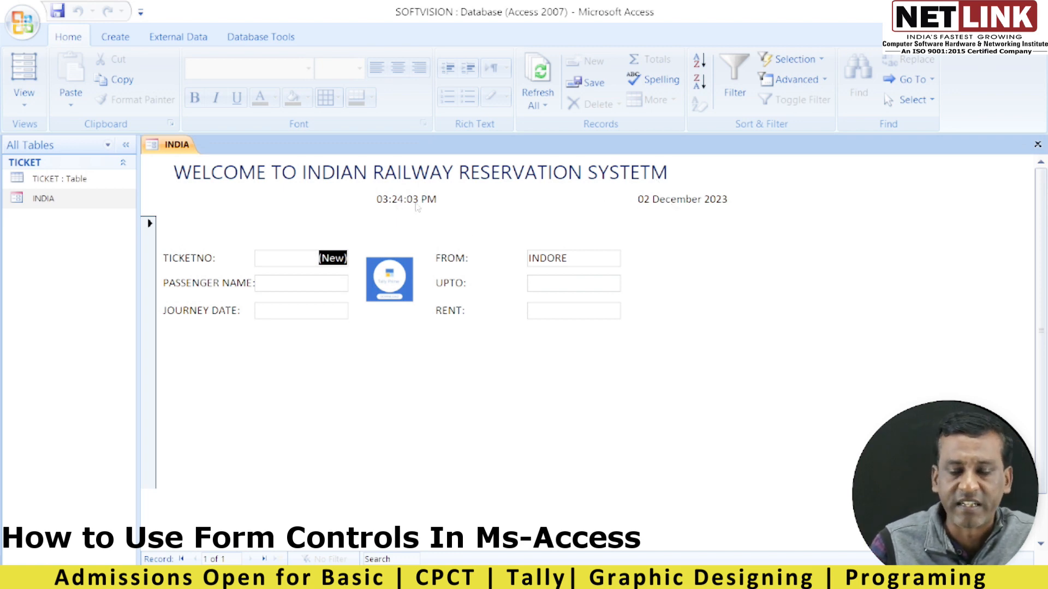
{"action": "scroll", "coordinate": [404, 282], "scroll_direction": "down", "scroll_amount": 1}
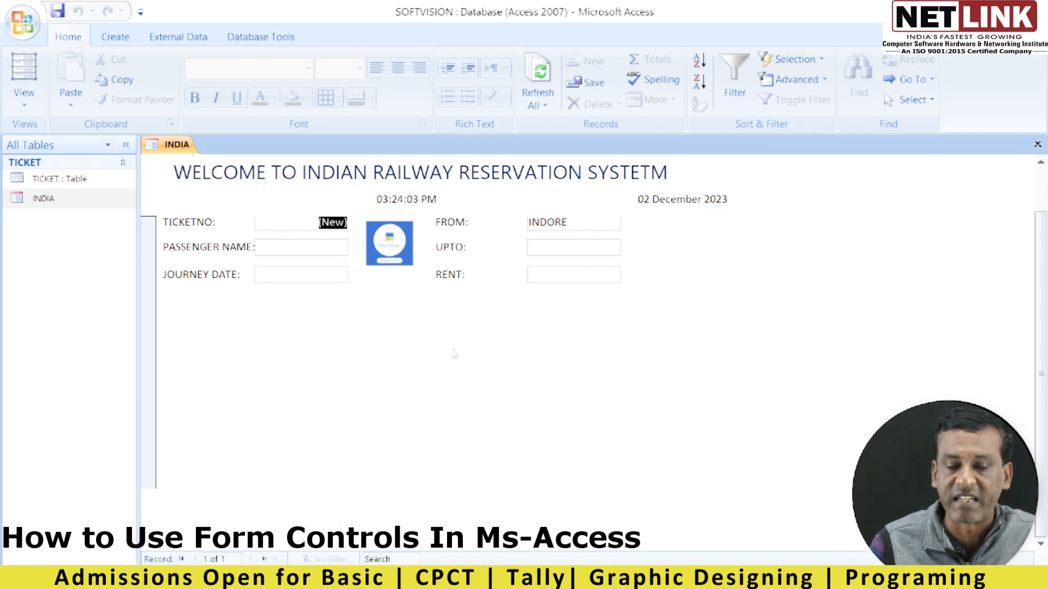
Reopen the INDIA form in Design view and collapse the empty Page Header section.
{"action": "right_click", "coordinate": [73, 194]}
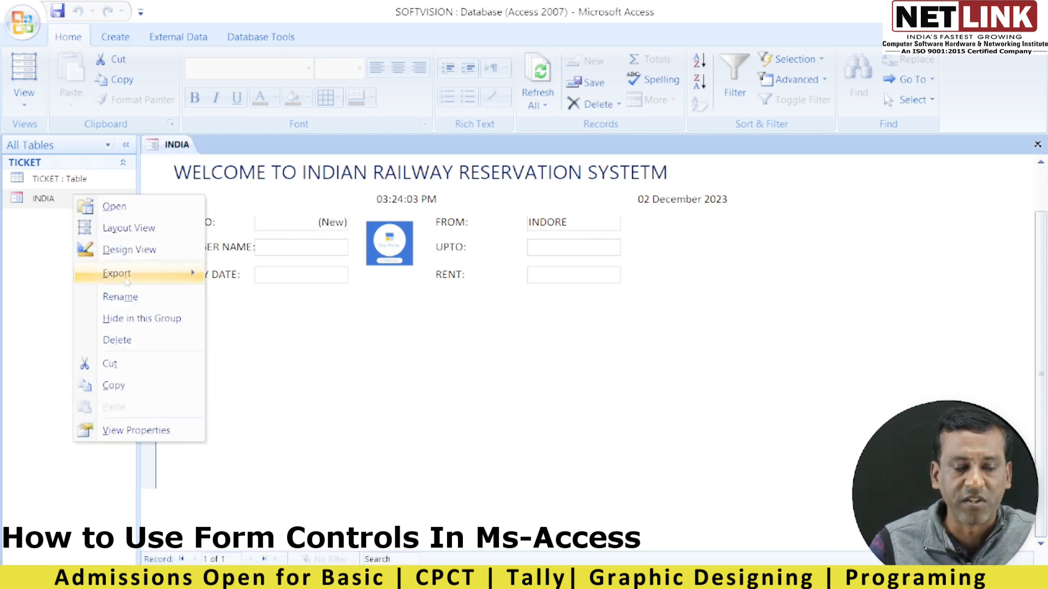
{"action": "left_click", "coordinate": [129, 249]}
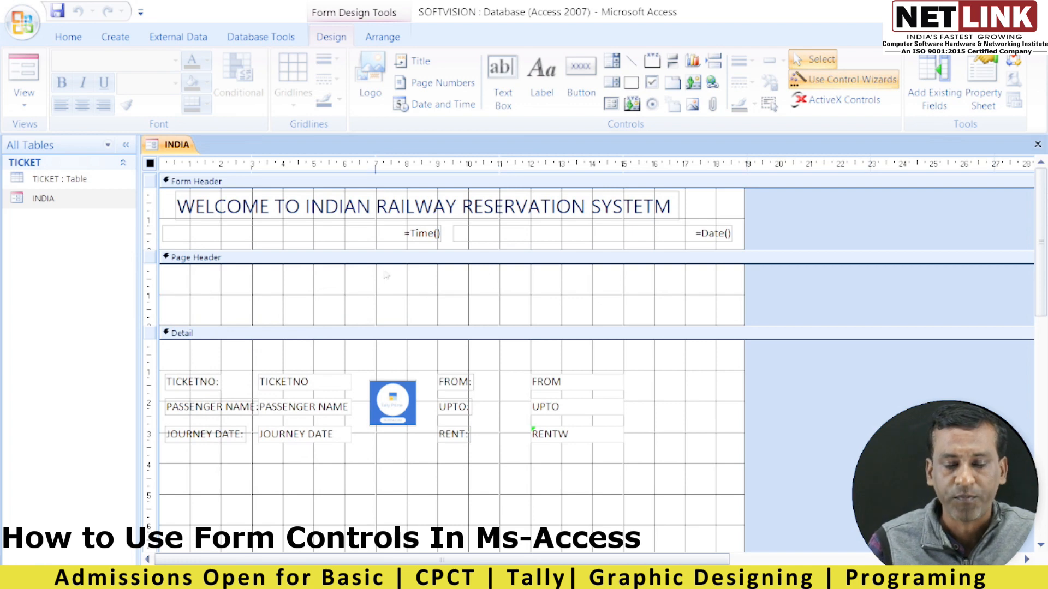
{"action": "left_click_drag", "start_coordinate": [352, 326], "coordinate": [348, 270]}
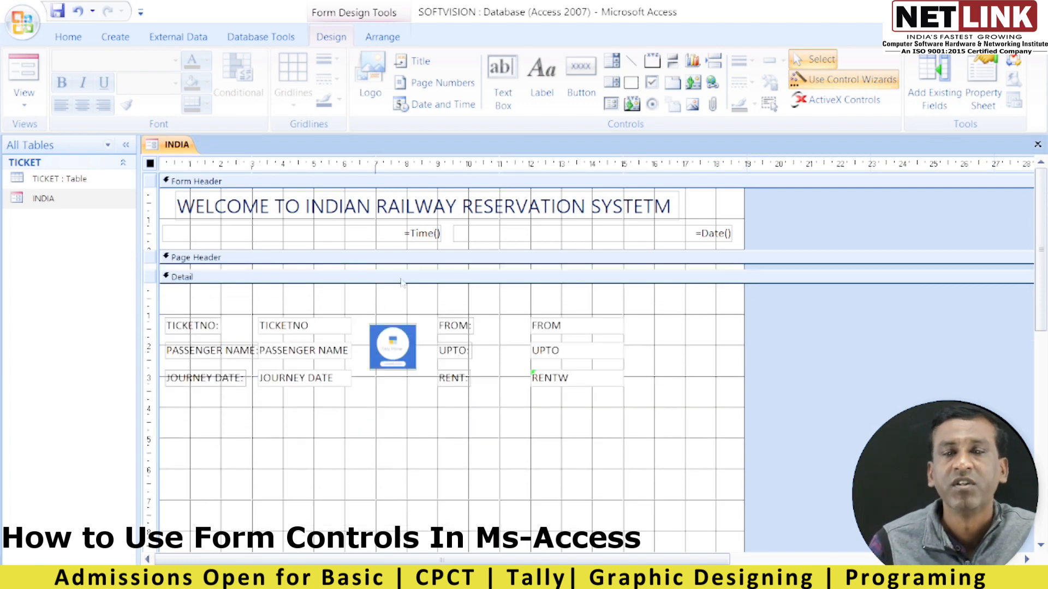
Narrow the time control in the form header so it ends just past 7 on the ruler, and select the date control.
{"action": "left_click", "coordinate": [415, 236]}
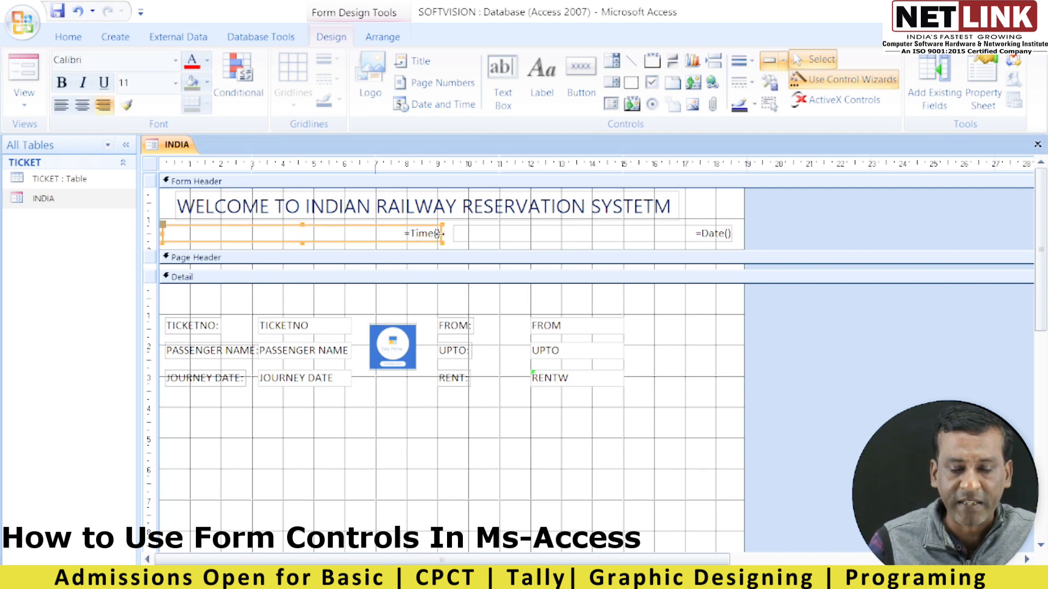
{"action": "left_click_drag", "start_coordinate": [440, 233], "coordinate": [385, 233]}
{"action": "left_click", "coordinate": [519, 242]}
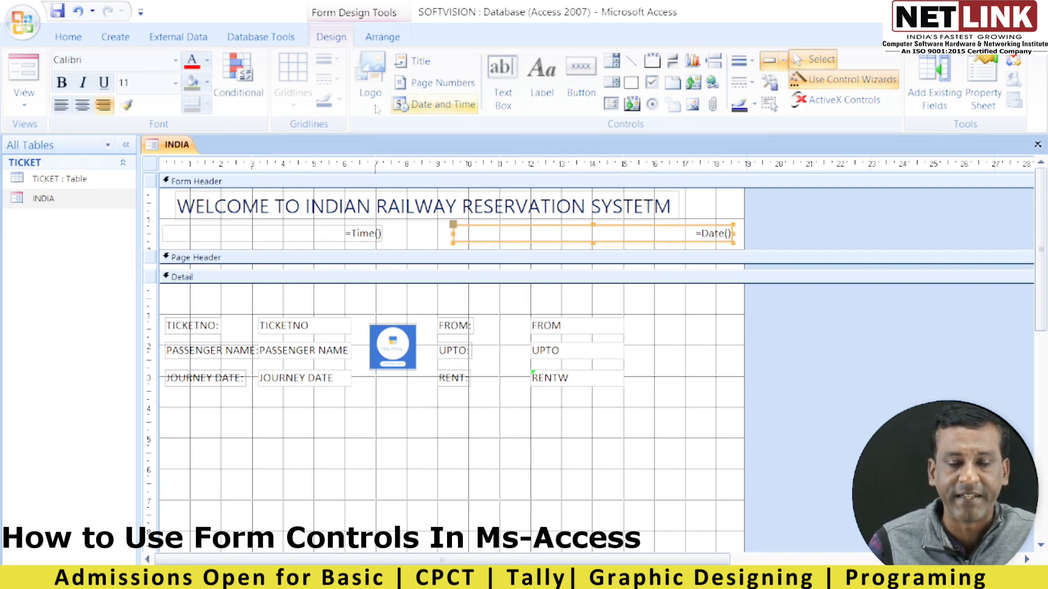
Add an unbound text box below JOURNEY DATE in the Detail section and caption its label BLOOD GROUP.
{"action": "left_click", "coordinate": [498, 103]}
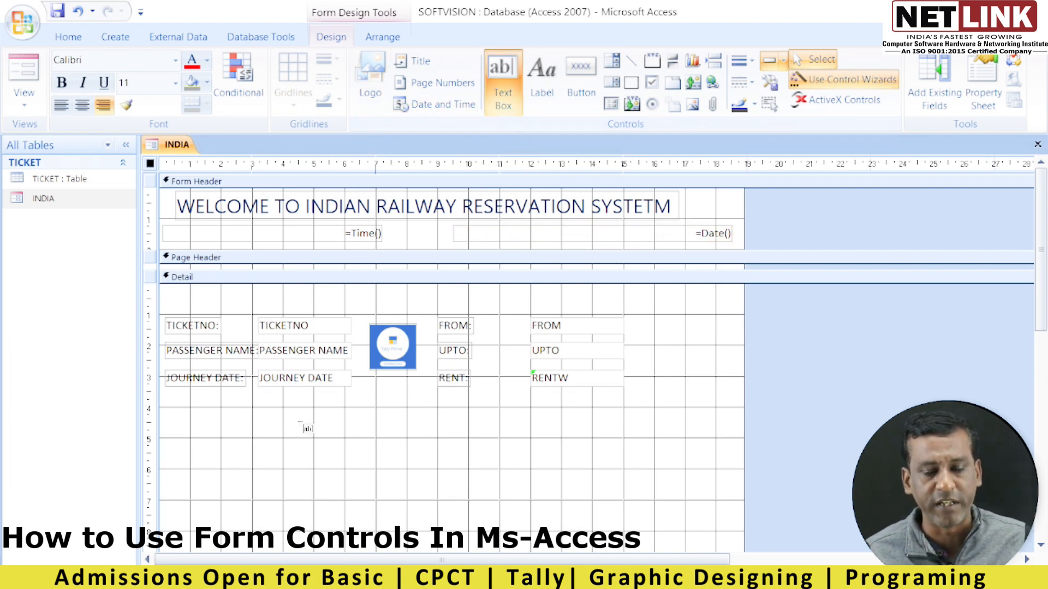
{"action": "left_click", "coordinate": [384, 410]}
{"action": "left_click_drag", "start_coordinate": [295, 411], "coordinate": [150, 409]}
{"action": "left_click", "coordinate": [205, 418]}
{"action": "type", "text": "BLOOD GROUP"}
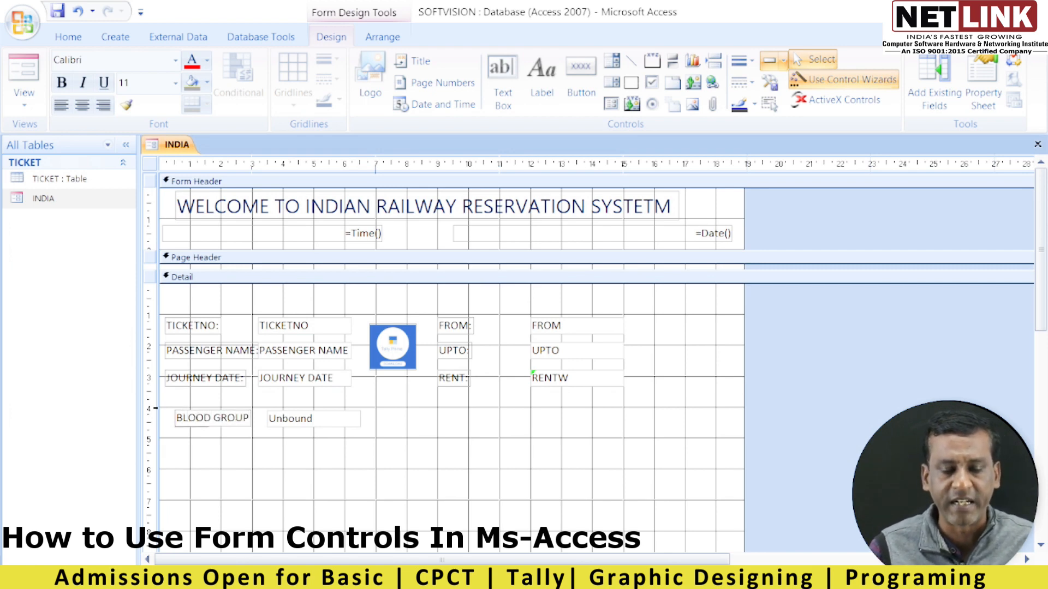
Widen the unbound BLOOD GROUP text box and align it and its label with the fields above.
{"action": "left_click", "coordinate": [316, 425]}
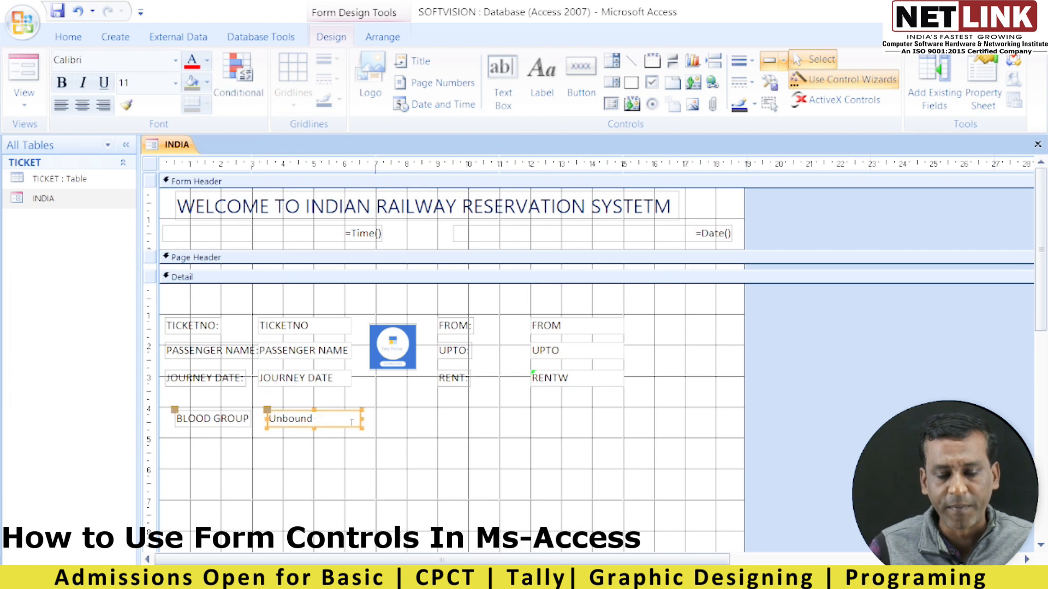
{"action": "left_click_drag", "start_coordinate": [363, 424], "coordinate": [381, 424]}
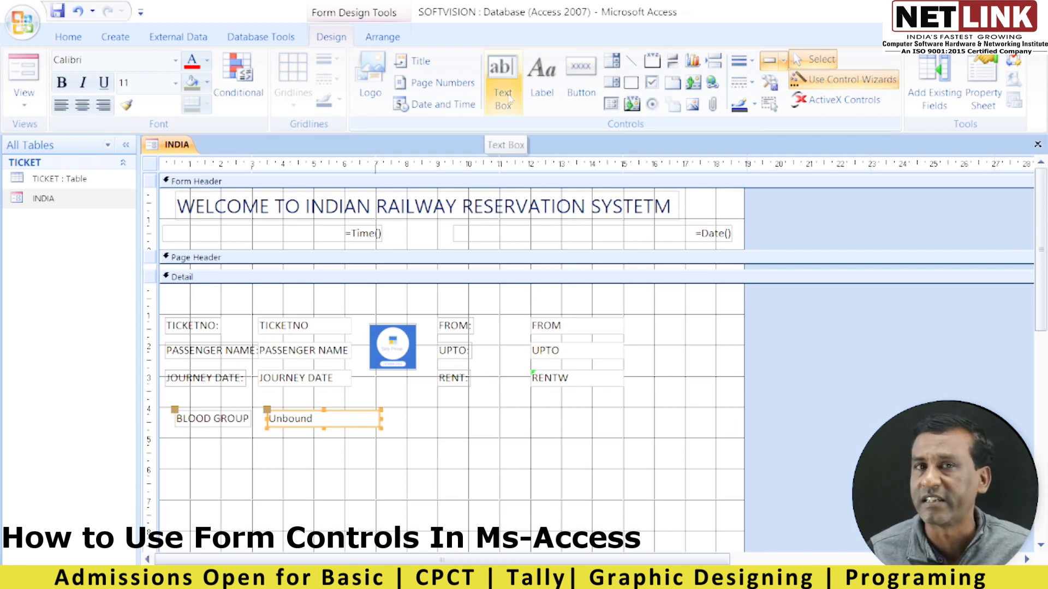
{"action": "left_click_drag", "start_coordinate": [192, 424], "coordinate": [182, 424]}
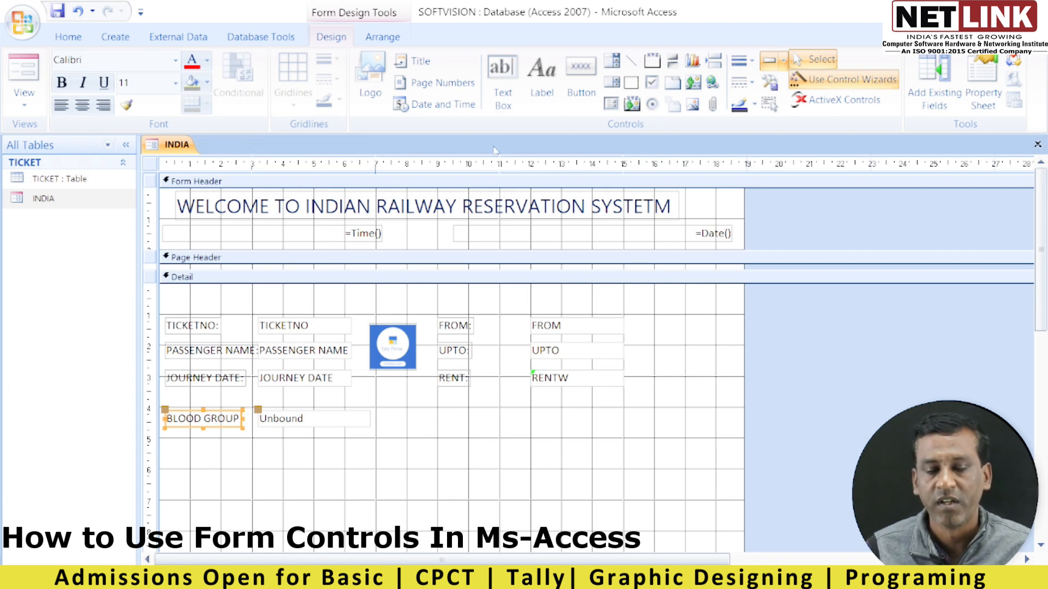
Add a label reading TICKET RESERVATION at the top of the Detail section and center it above the logo.
{"action": "left_click", "coordinate": [542, 82]}
{"action": "left_click", "coordinate": [293, 299]}
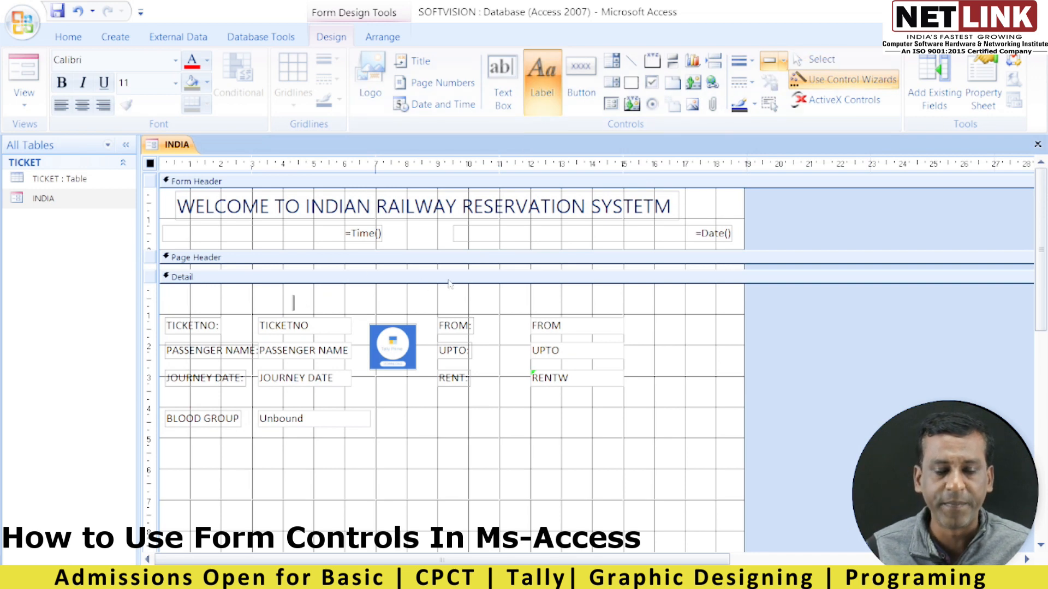
{"action": "type", "text": "TI"}
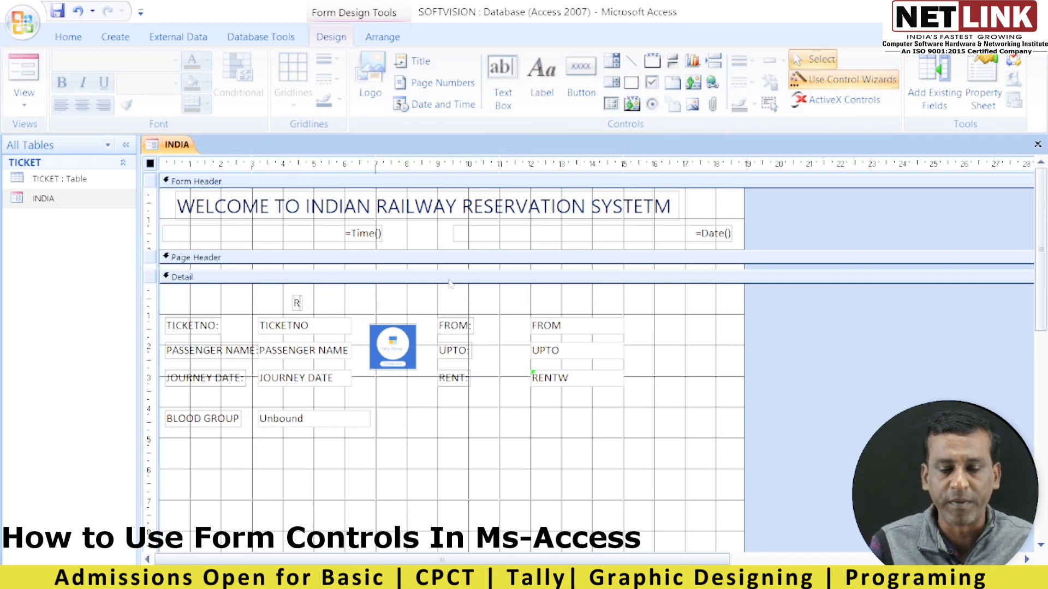
{"action": "type", "text": "CKET"}
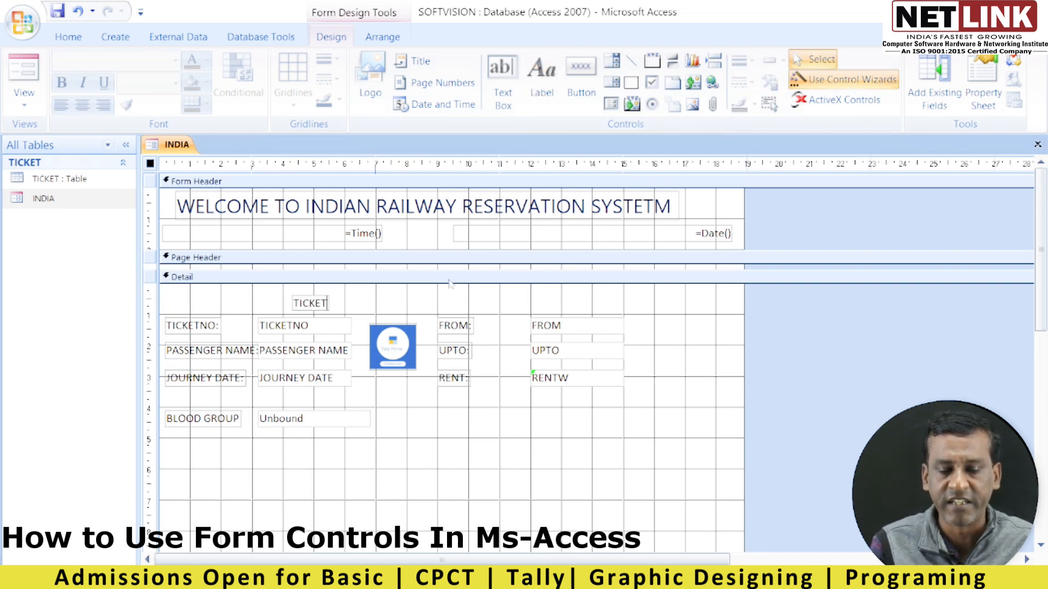
{"action": "type", "text": " RESERVAT"}
{"action": "key", "text": "BackSpace"}
{"action": "key", "text": "BackSpace"}
{"action": "key", "text": "BackSpace"}
{"action": "key", "text": "BackSpace"}
{"action": "key", "text": "BackSpace"}
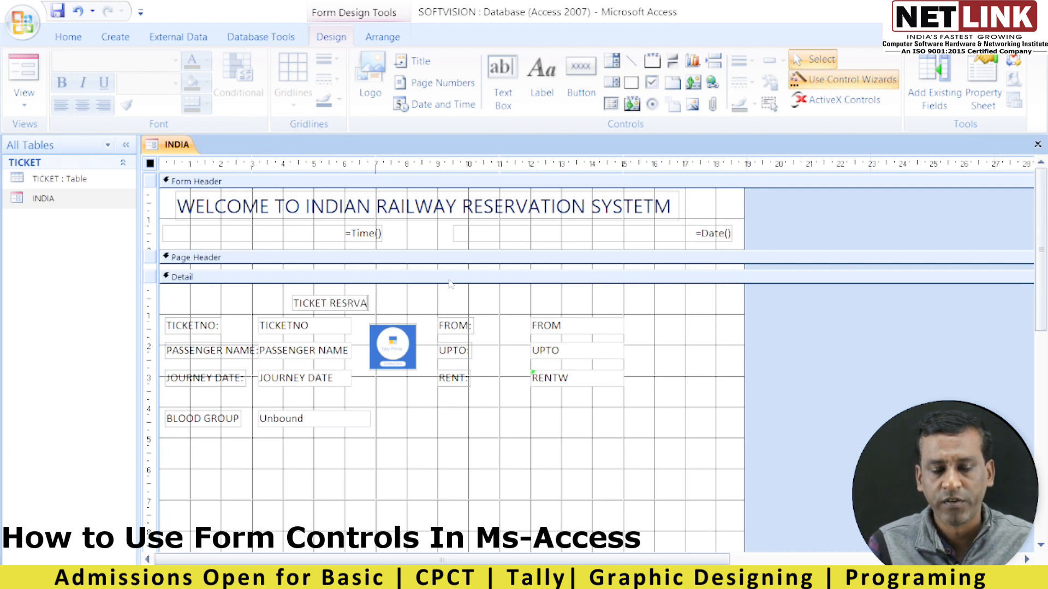
{"action": "type", "text": "ERVATION"}
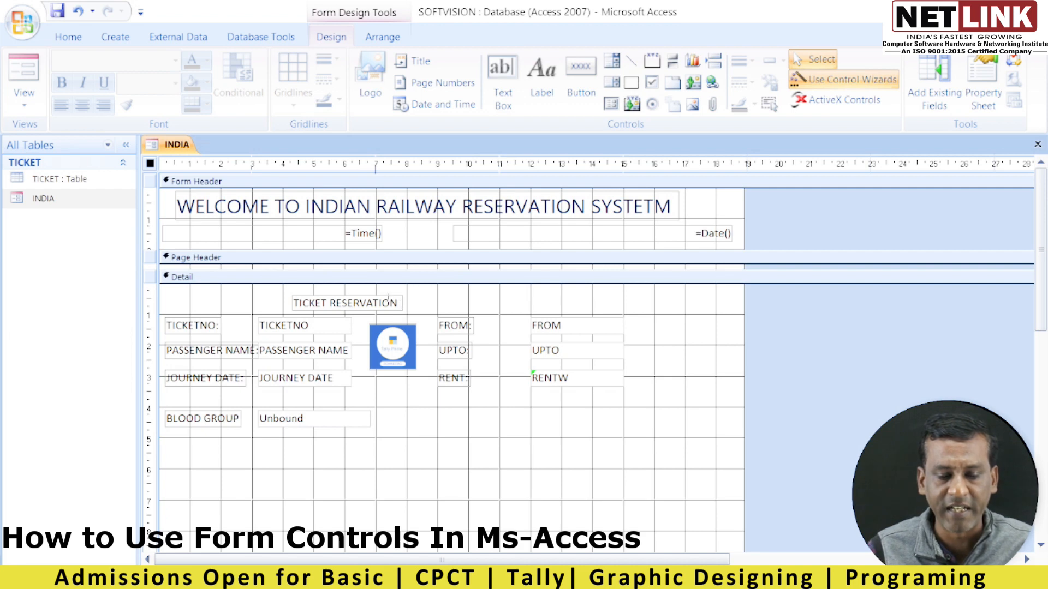
{"action": "left_click", "coordinate": [462, 302]}
{"action": "left_click", "coordinate": [384, 301]}
{"action": "left_click_drag", "start_coordinate": [380, 296], "coordinate": [431, 290]}
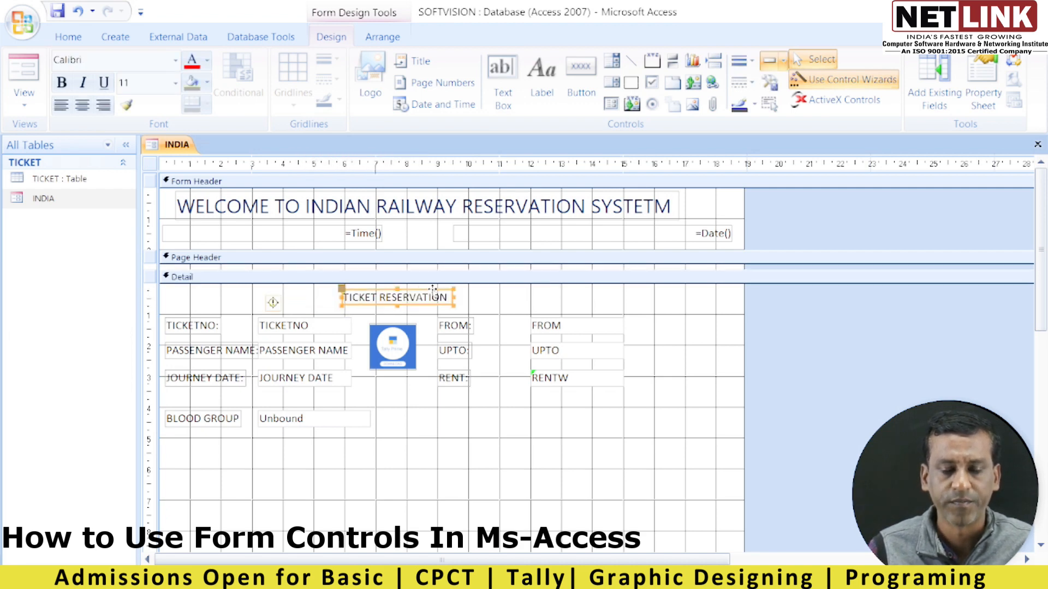
Format the TICKET RESERVATION label as bold red text at font size 20.
{"action": "left_click", "coordinate": [62, 83]}
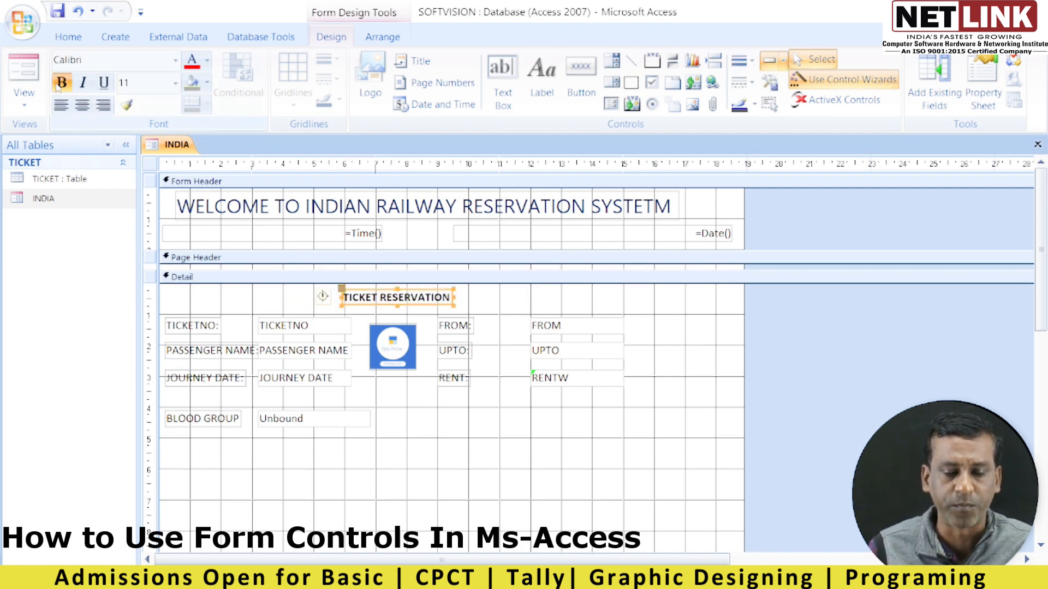
{"action": "left_click", "coordinate": [191, 61]}
{"action": "left_click", "coordinate": [175, 83]}
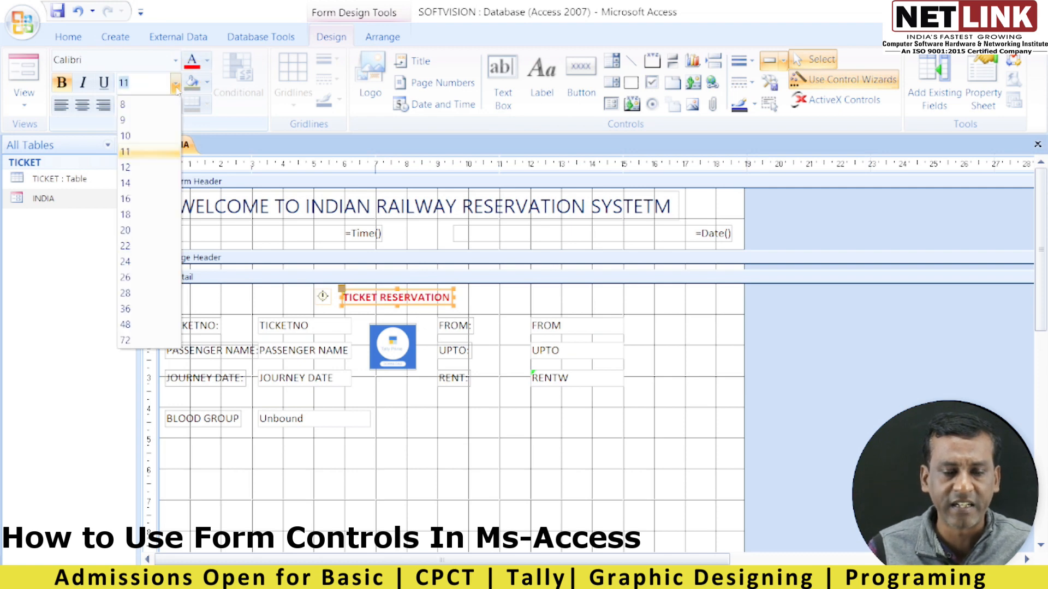
{"action": "left_click", "coordinate": [122, 230]}
Widen the TICKET RESERVATION label on both sides so it spans from about 3 to 13 on the ruler.
{"action": "left_click_drag", "start_coordinate": [450, 296], "coordinate": [570, 297]}
{"action": "left_click_drag", "start_coordinate": [341, 296], "coordinate": [254, 296]}
{"action": "left_click", "coordinate": [464, 299]}
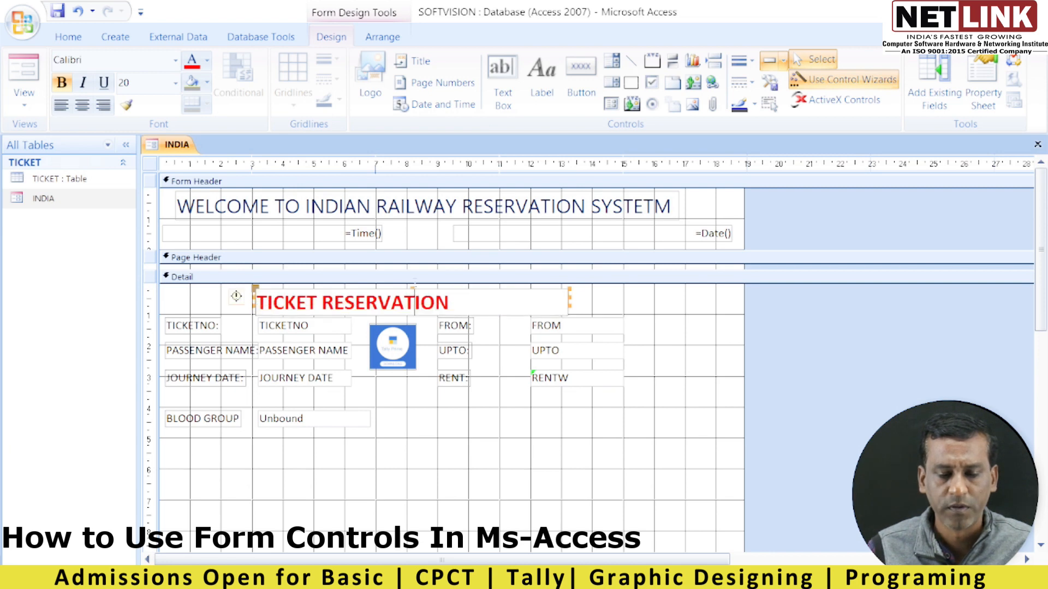
{"action": "left_click", "coordinate": [604, 307]}
{"action": "left_click", "coordinate": [479, 304]}
{"action": "left_click_drag", "start_coordinate": [416, 309], "coordinate": [413, 308]}
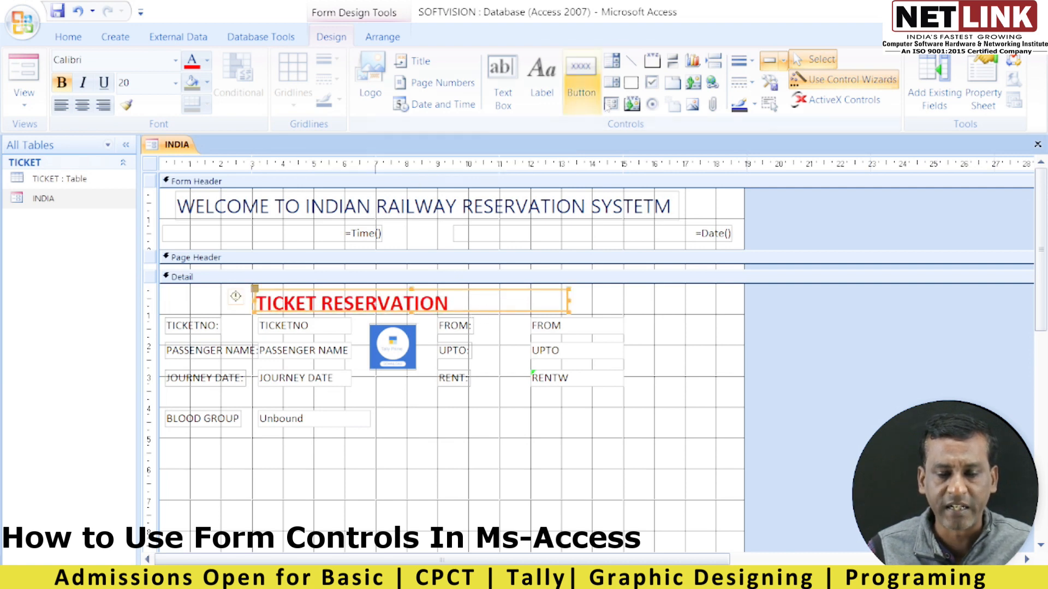
Center the text within the TICKET RESERVATION label and adjust the label's vertical position at the top of the Detail section.
{"action": "left_click", "coordinate": [82, 105]}
{"action": "left_click", "coordinate": [720, 349]}
{"action": "left_click", "coordinate": [553, 293]}
{"action": "left_click_drag", "start_coordinate": [553, 293], "coordinate": [554, 288]}
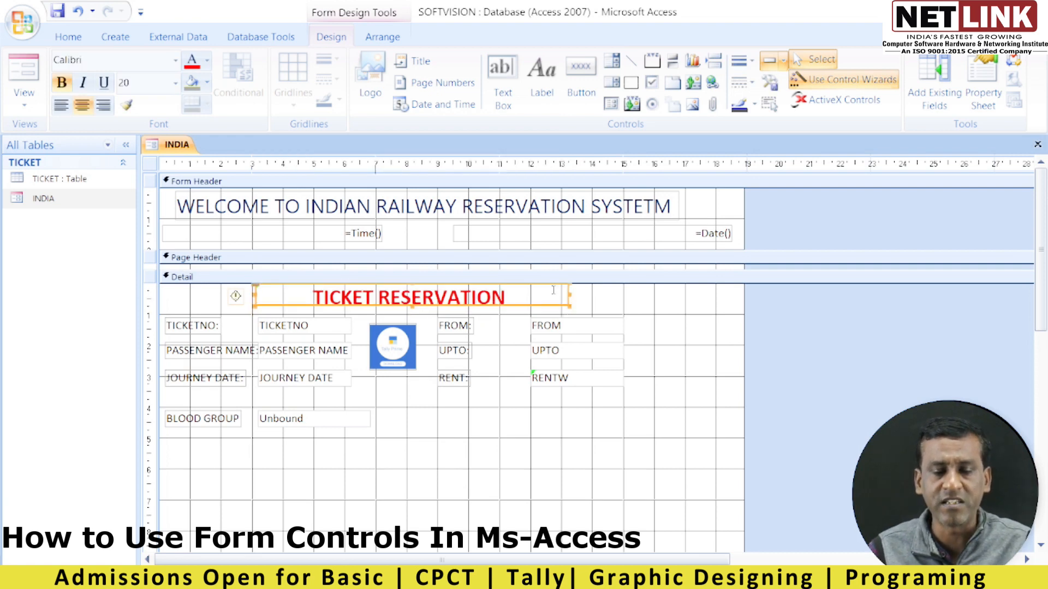
{"action": "left_click", "coordinate": [672, 333]}
{"action": "left_click", "coordinate": [457, 302]}
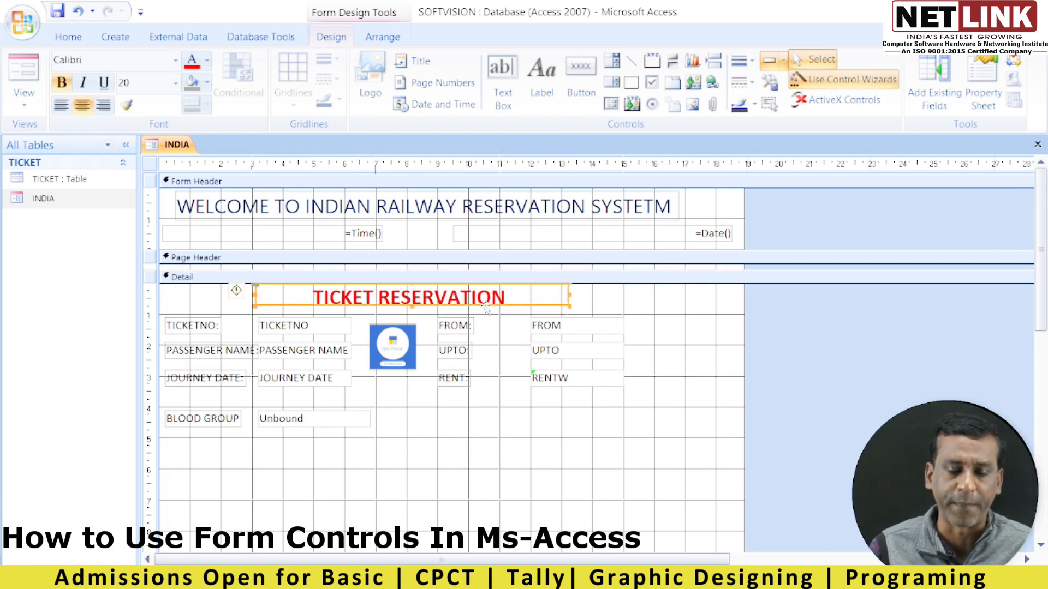
{"action": "left_click_drag", "start_coordinate": [488, 305], "coordinate": [489, 309]}
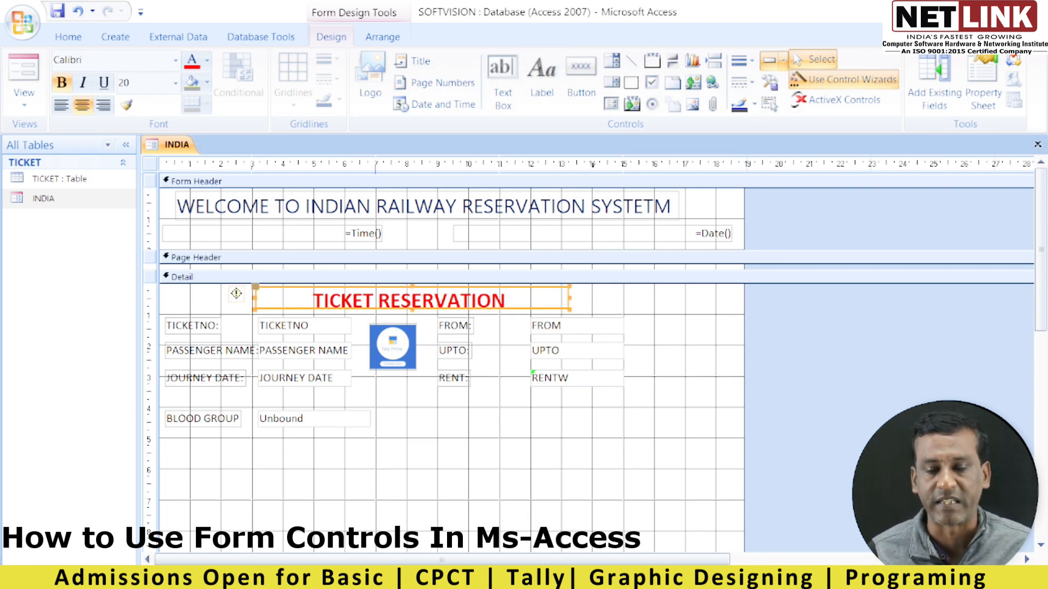
Close the INDIA form design with its changes saved and reopen the form in Form view.
{"action": "key", "text": "ctrl+w"}
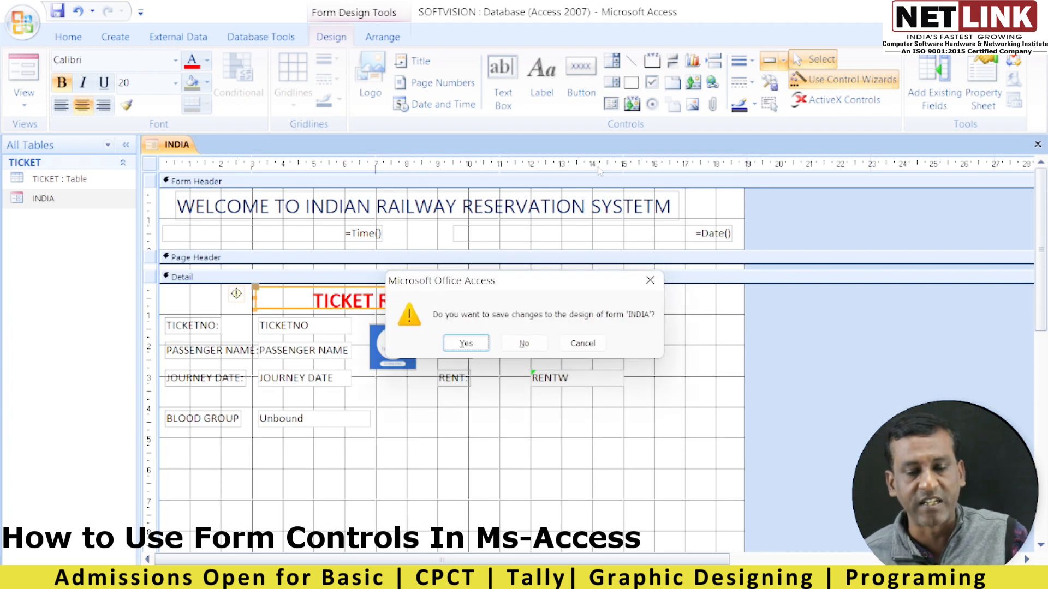
{"action": "left_click", "coordinate": [465, 343]}
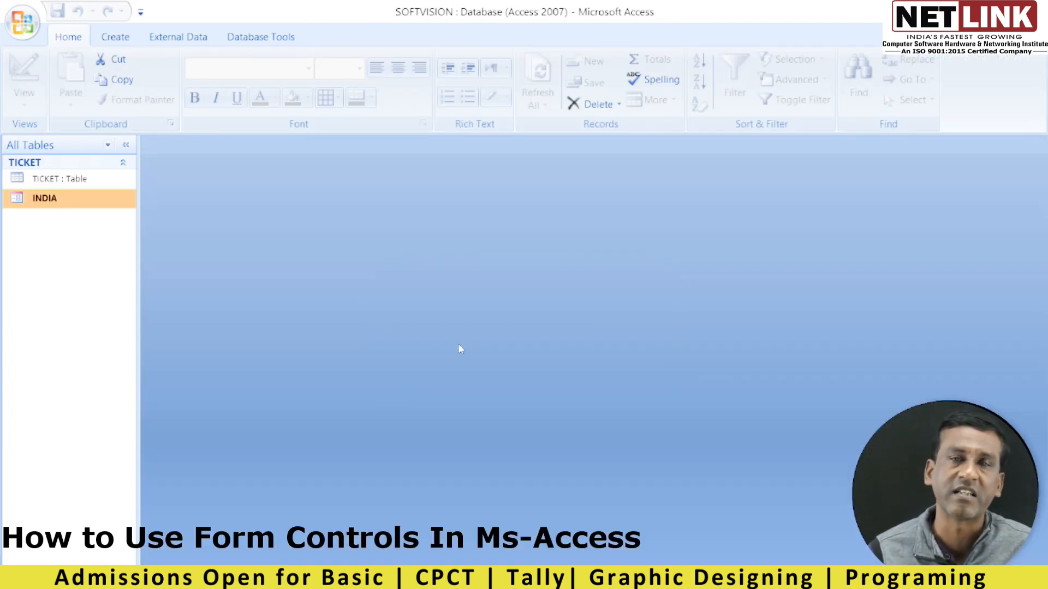
{"action": "double_click", "coordinate": [45, 199]}
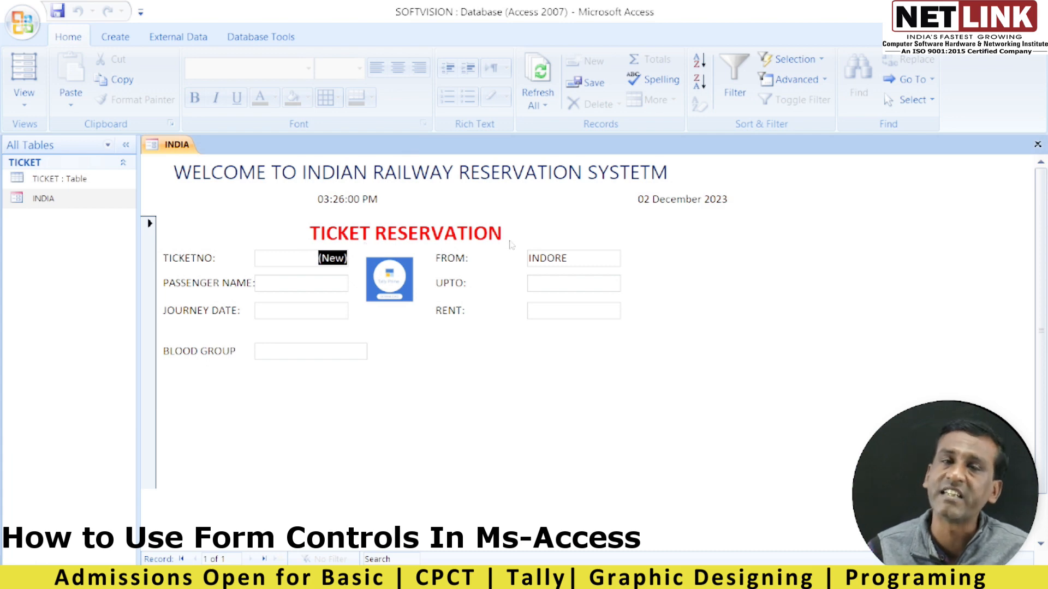
Enter a new ticket record with the passenger's name, journey date 14-12-23 and UPTO BHOPAL, and close the form.
{"action": "left_click", "coordinate": [358, 350]}
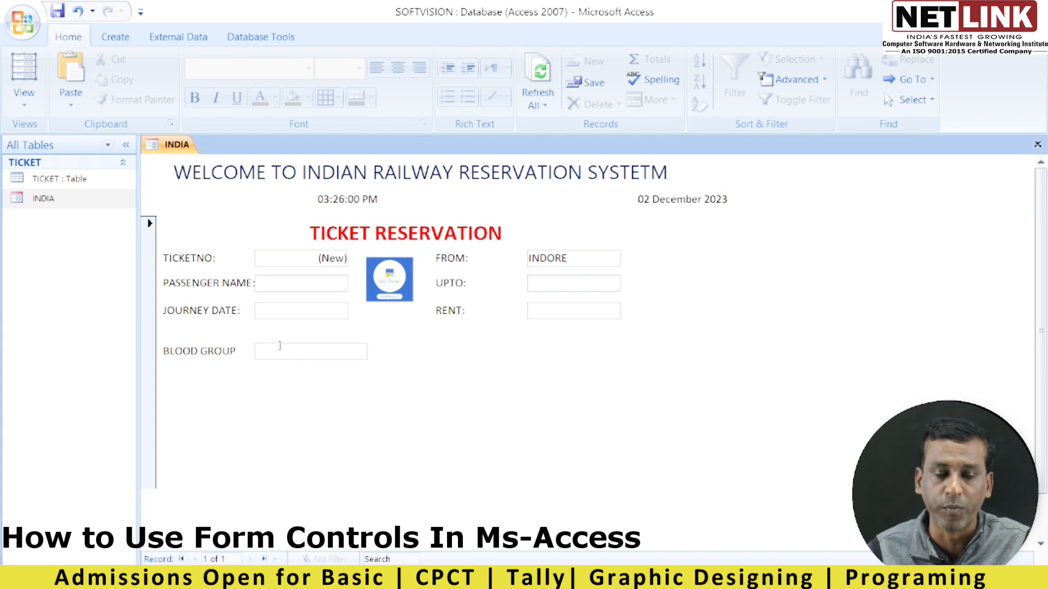
{"action": "left_click", "coordinate": [279, 315]}
{"action": "key", "text": "shift+Tab"}
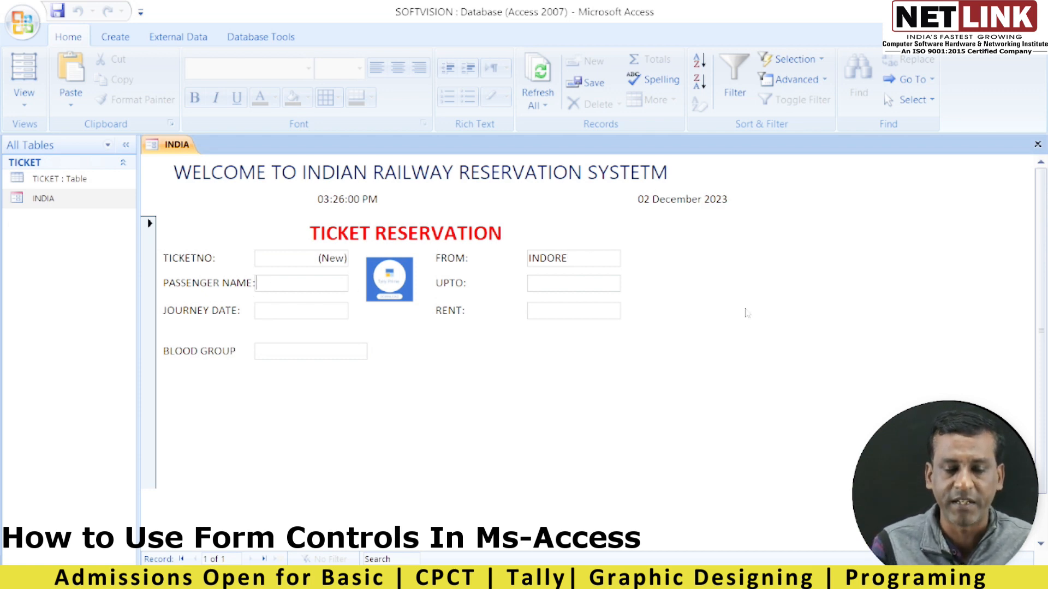
{"action": "type", "text": "KAMLESH"}
{"action": "key", "text": "Tab"}
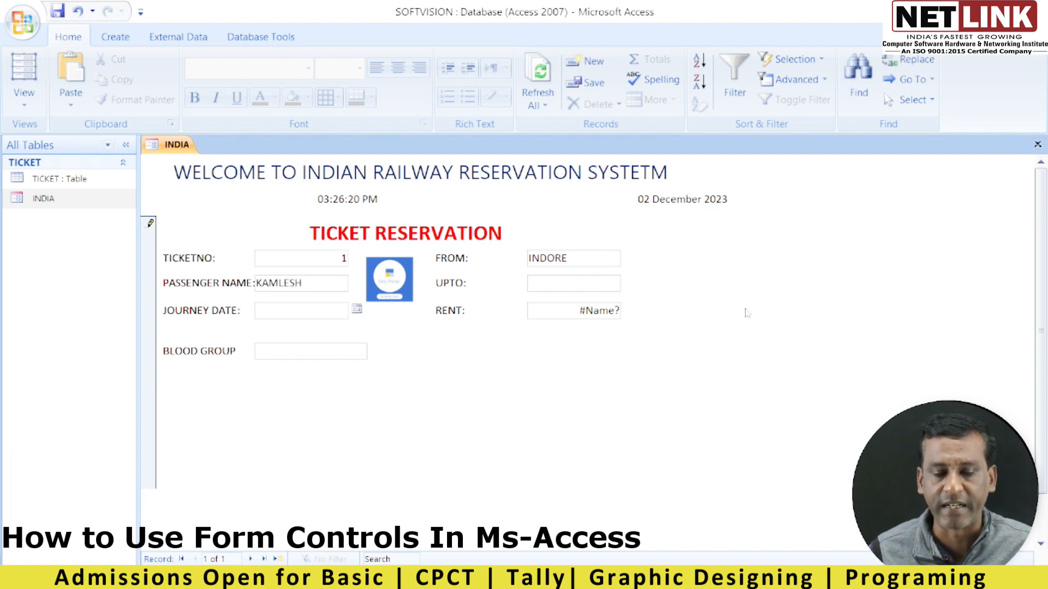
{"action": "left_click", "coordinate": [357, 310]}
{"action": "left_click", "coordinate": [315, 388]}
{"action": "left_click", "coordinate": [558, 283]}
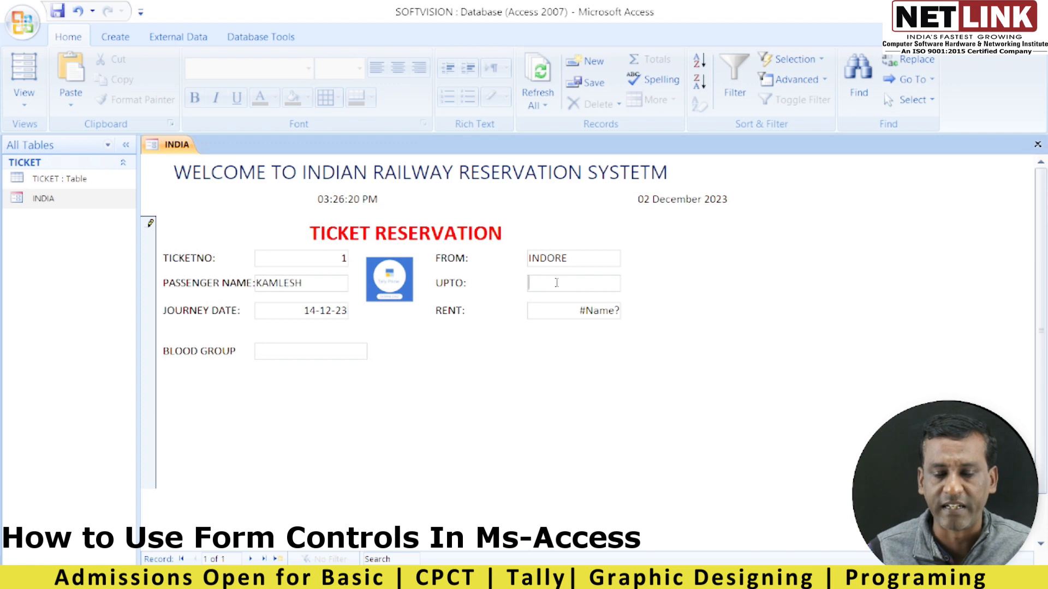
{"action": "type", "text": "BHOPAL"}
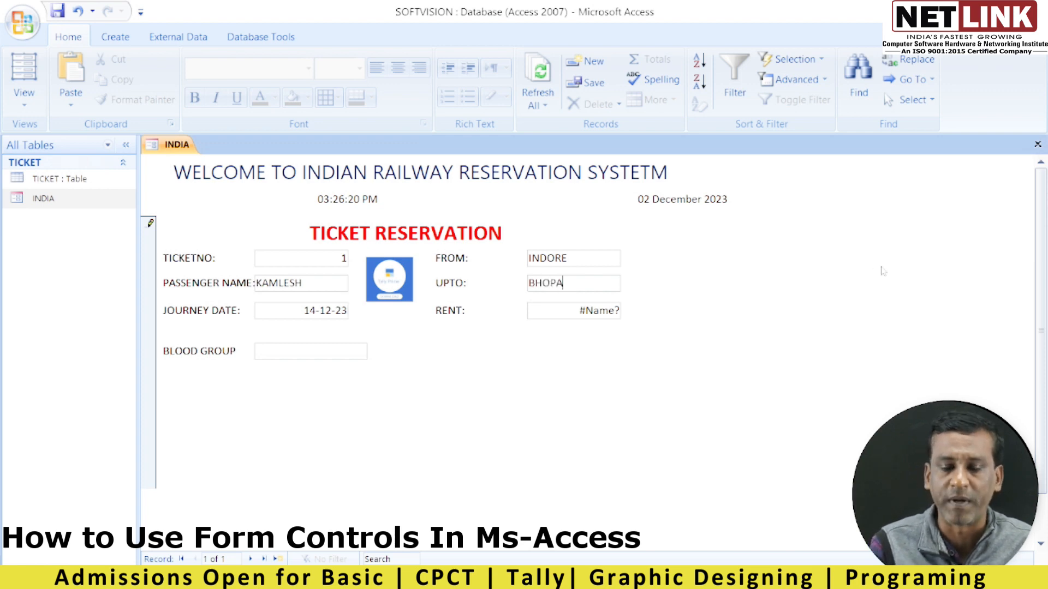
{"action": "key", "text": "Tab"}
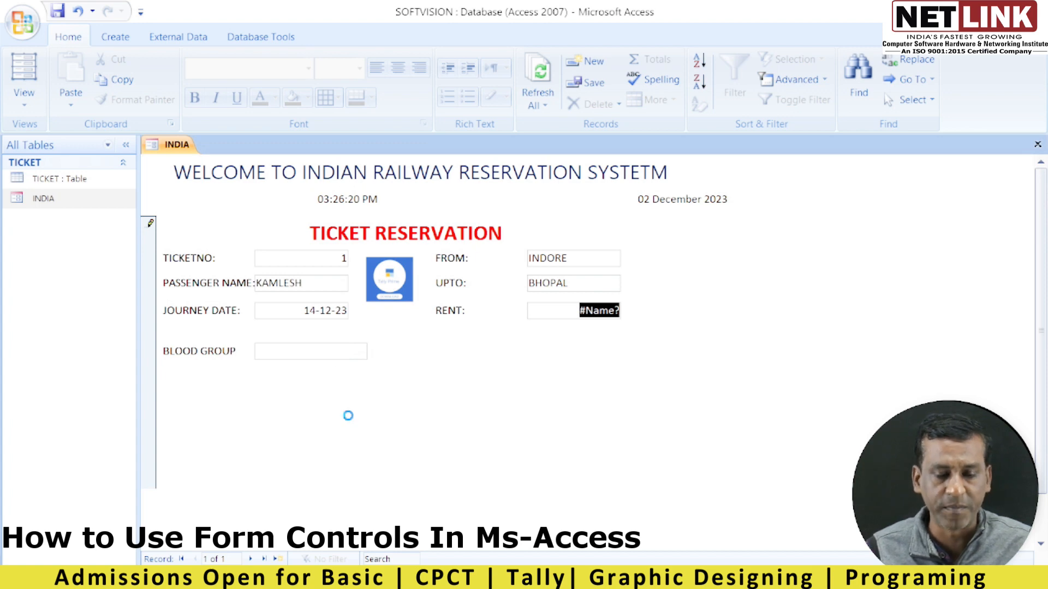
{"action": "key", "text": "ctrl+w"}
Set the RENT field's format to General Number in the TICKET table's design, and save and close the table.
{"action": "right_click", "coordinate": [77, 177]}
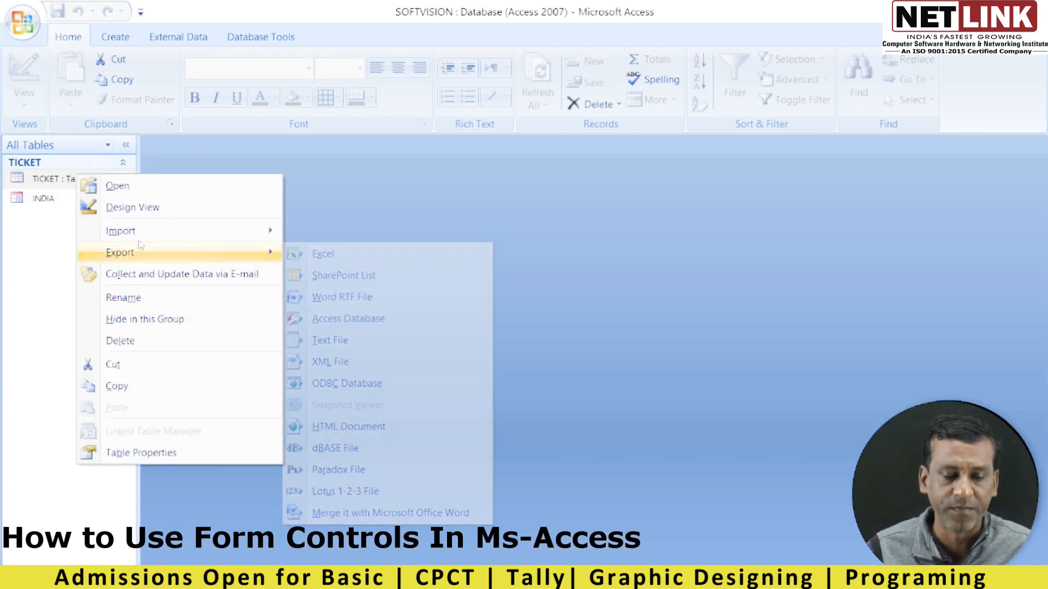
{"action": "left_click", "coordinate": [131, 207]}
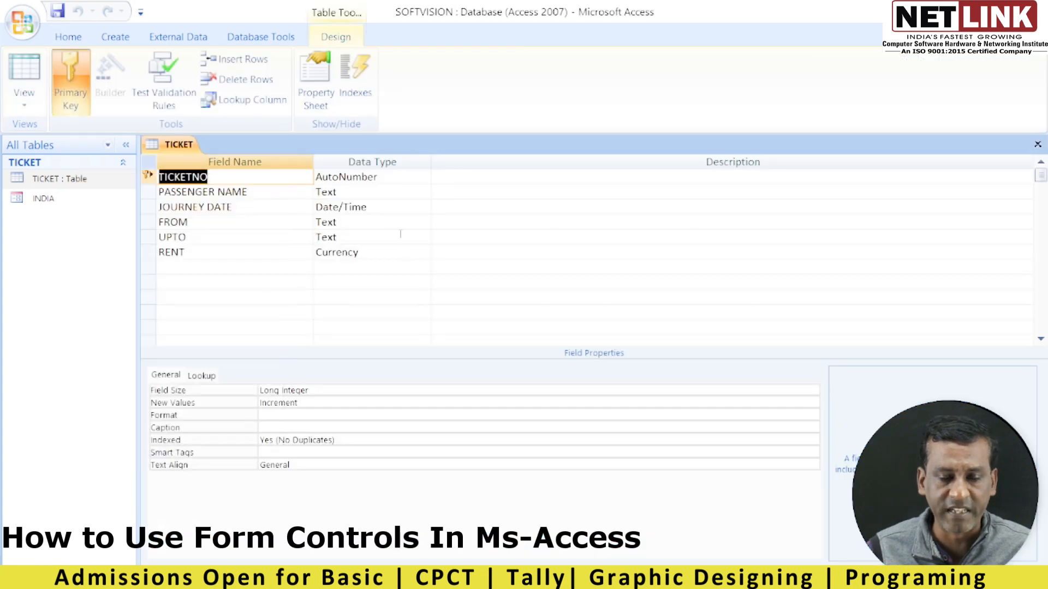
{"action": "left_click", "coordinate": [378, 255]}
{"action": "left_click", "coordinate": [339, 390]}
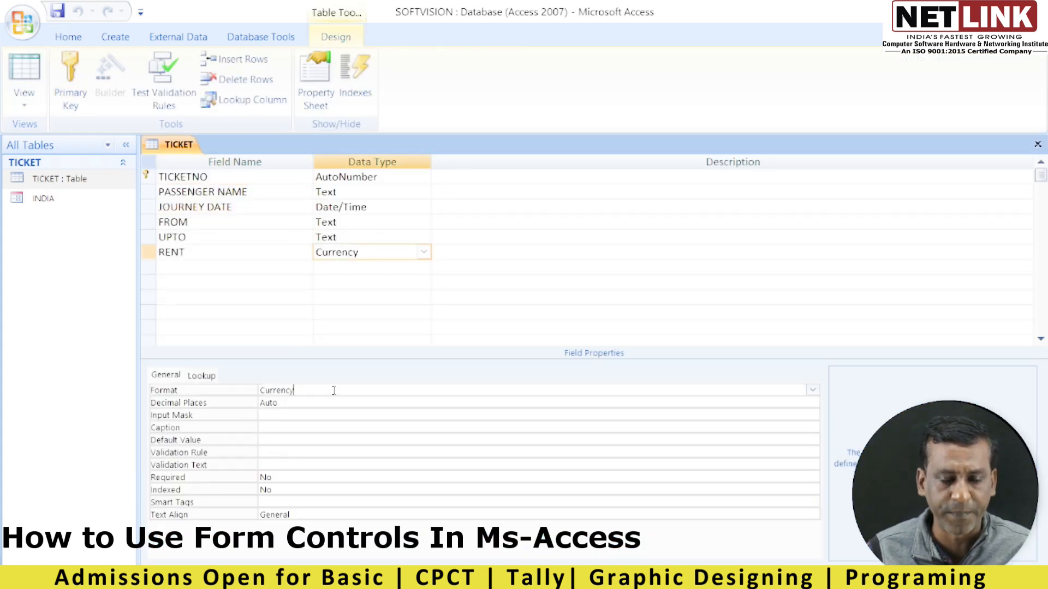
{"action": "left_click", "coordinate": [812, 391]}
{"action": "left_click", "coordinate": [367, 402]}
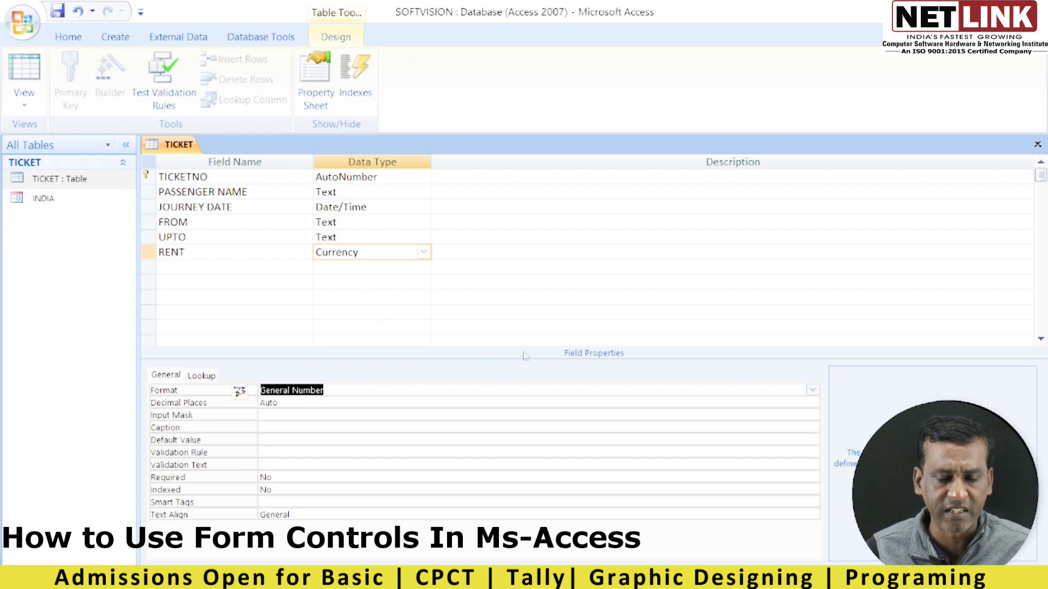
{"action": "key", "text": "ctrl+w"}
{"action": "left_click", "coordinate": [456, 349]}
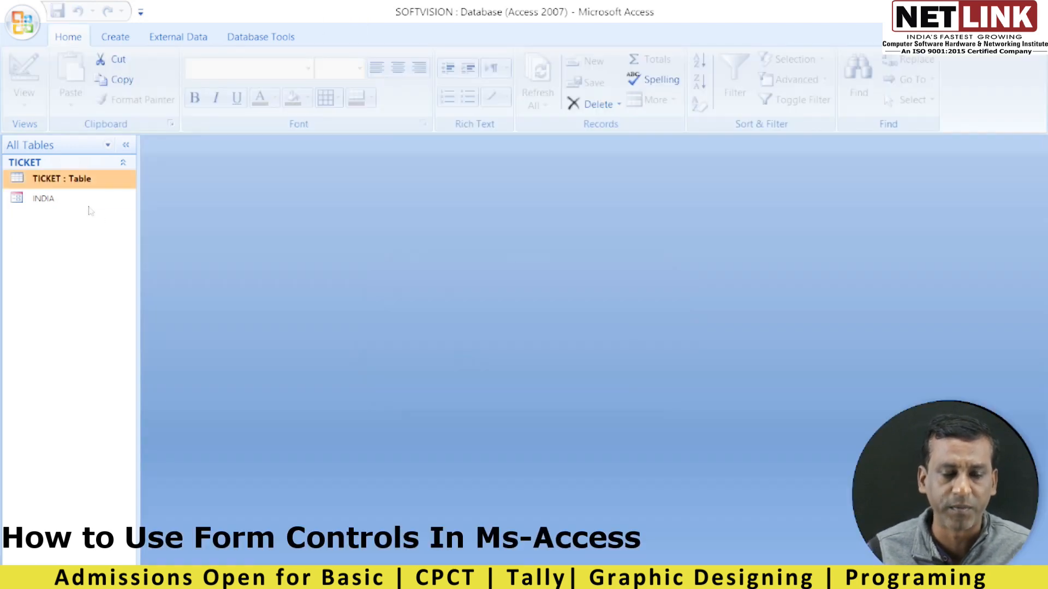
In the INDIA form's design, replace the RENTW control below UPTO with the RENT field from the TICKET table.
{"action": "left_click", "coordinate": [44, 200]}
{"action": "right_click", "coordinate": [47, 201]}
{"action": "left_click", "coordinate": [80, 257]}
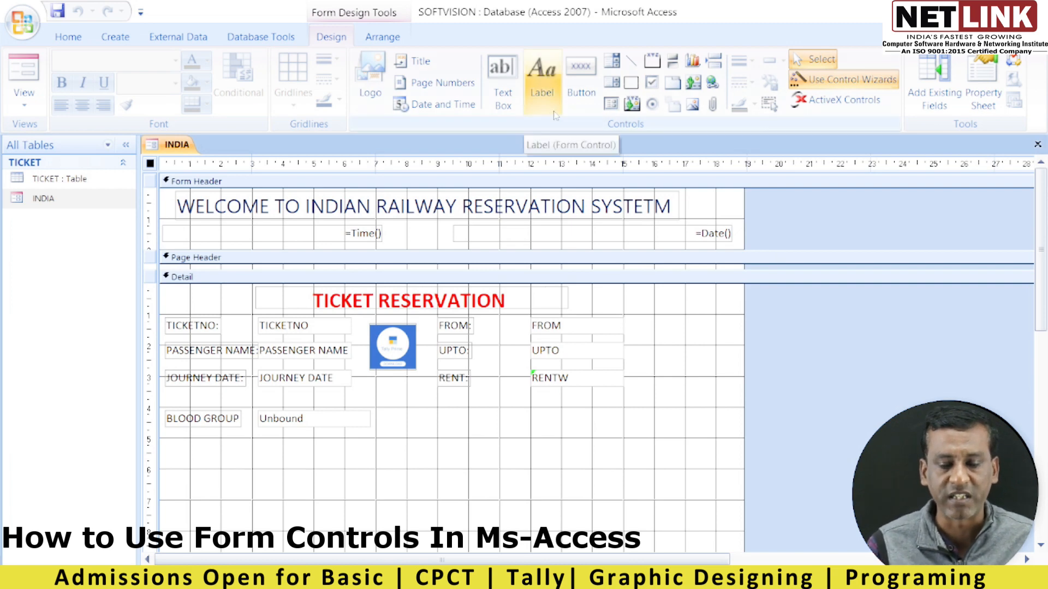
{"action": "left_click", "coordinate": [546, 376]}
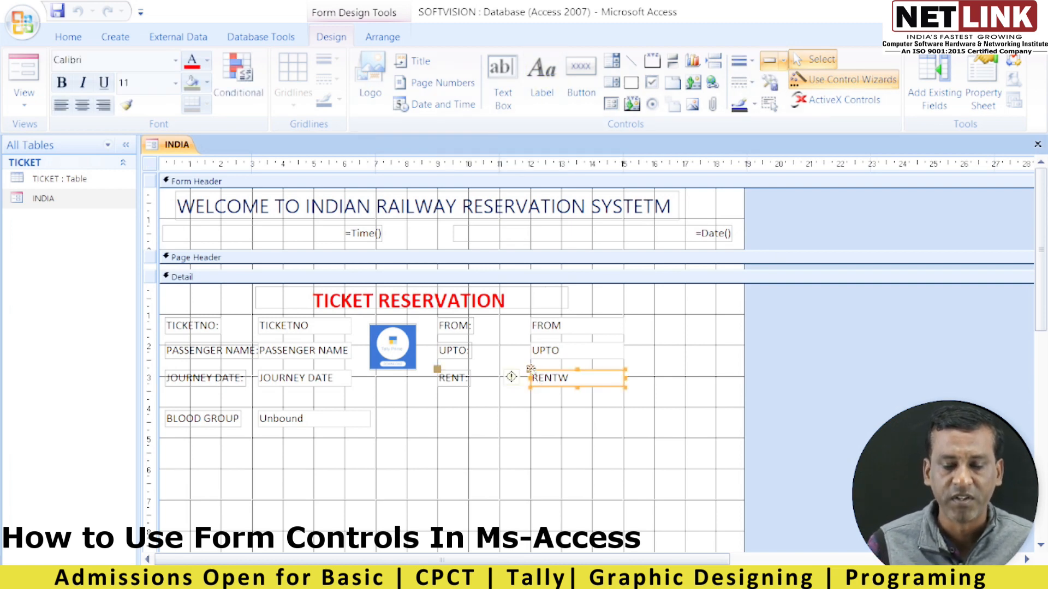
{"action": "key", "text": "Delete"}
{"action": "left_click", "coordinate": [949, 98]}
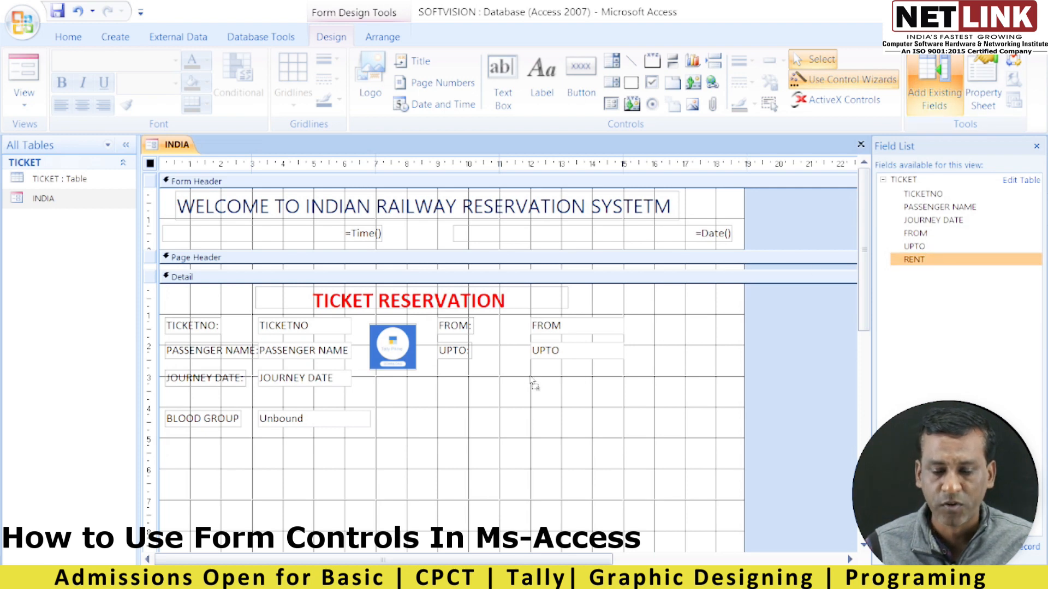
{"action": "left_click_drag", "start_coordinate": [532, 380], "coordinate": [533, 381]}
{"action": "left_click", "coordinate": [694, 382]}
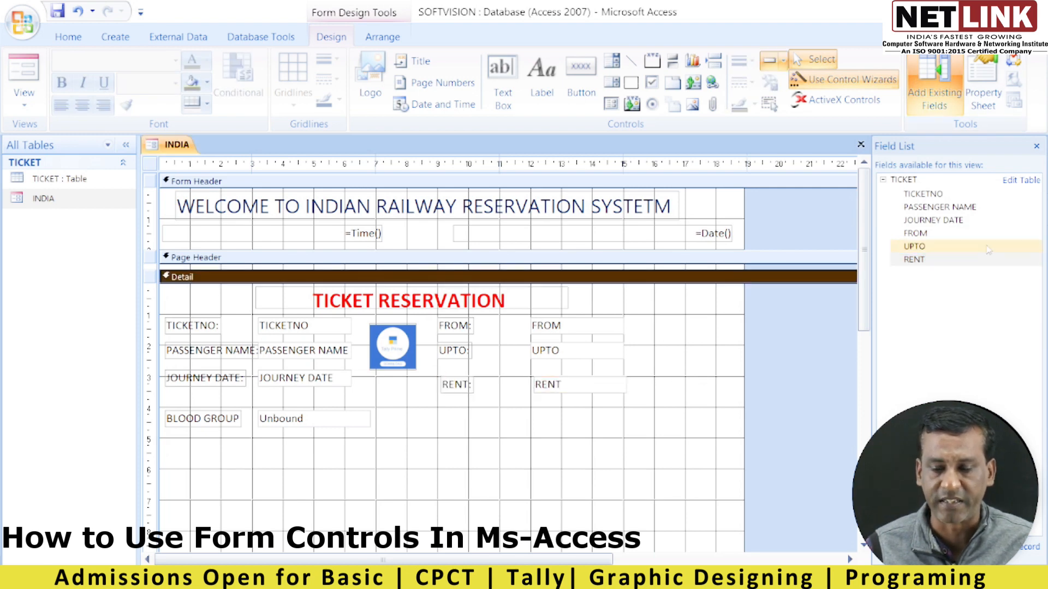
{"action": "left_click", "coordinate": [1036, 146]}
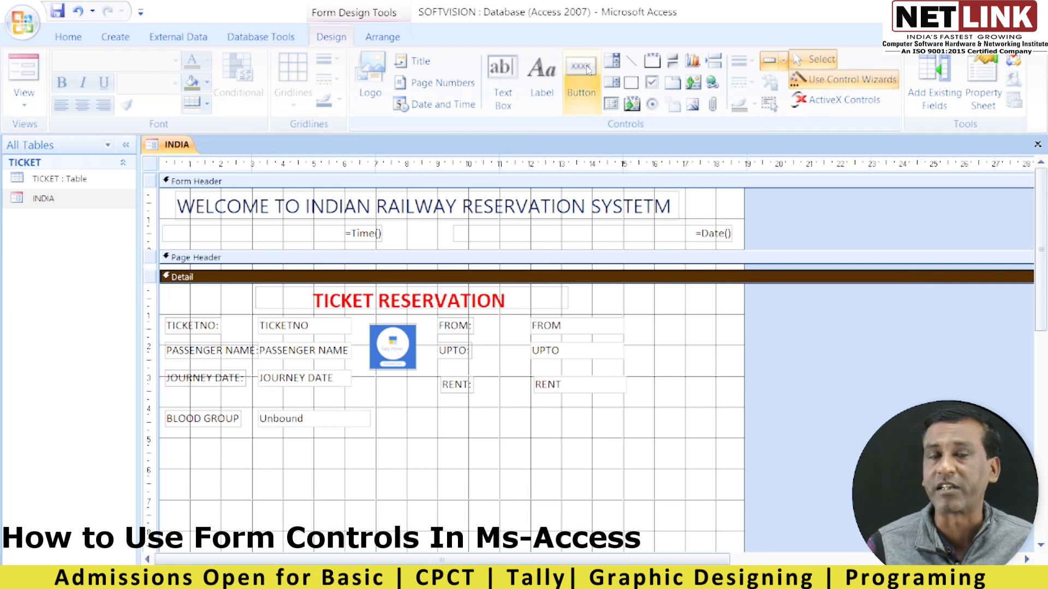
Move the logo picture in the Detail section slightly up and to the left.
{"action": "left_click", "coordinate": [384, 338]}
{"action": "left_click_drag", "start_coordinate": [383, 338], "coordinate": [374, 336]}
{"action": "left_click", "coordinate": [665, 319]}
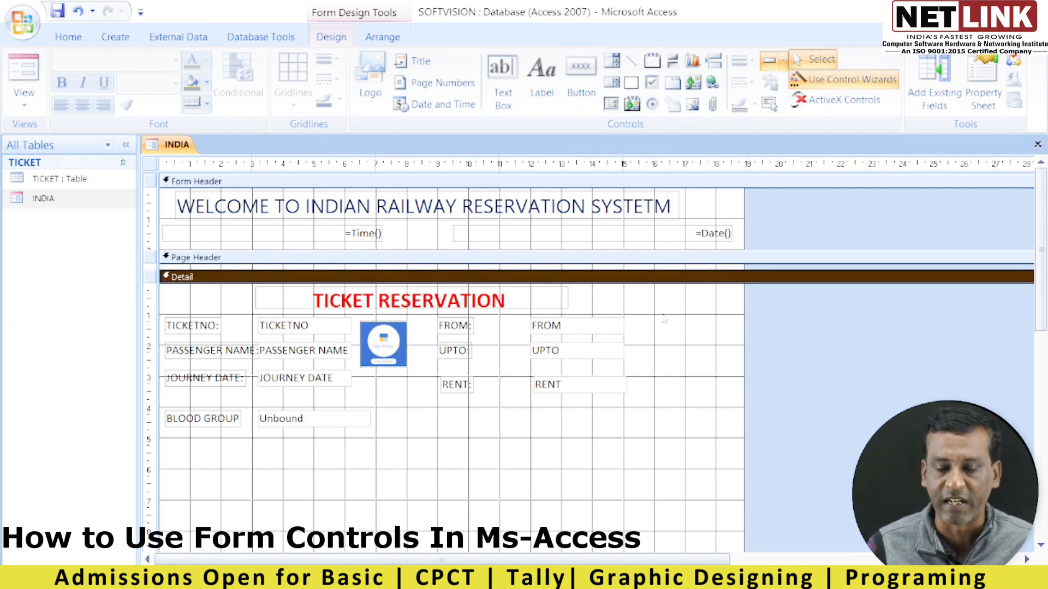
Shift the FROM, UPTO and RENT fields with their labels slightly left, and widen the form to 22 on the ruler.
{"action": "left_click_drag", "start_coordinate": [665, 319], "coordinate": [429, 432]}
{"action": "key", "text": "Left"}
{"action": "key", "text": "Left"}
{"action": "key", "text": "Left"}
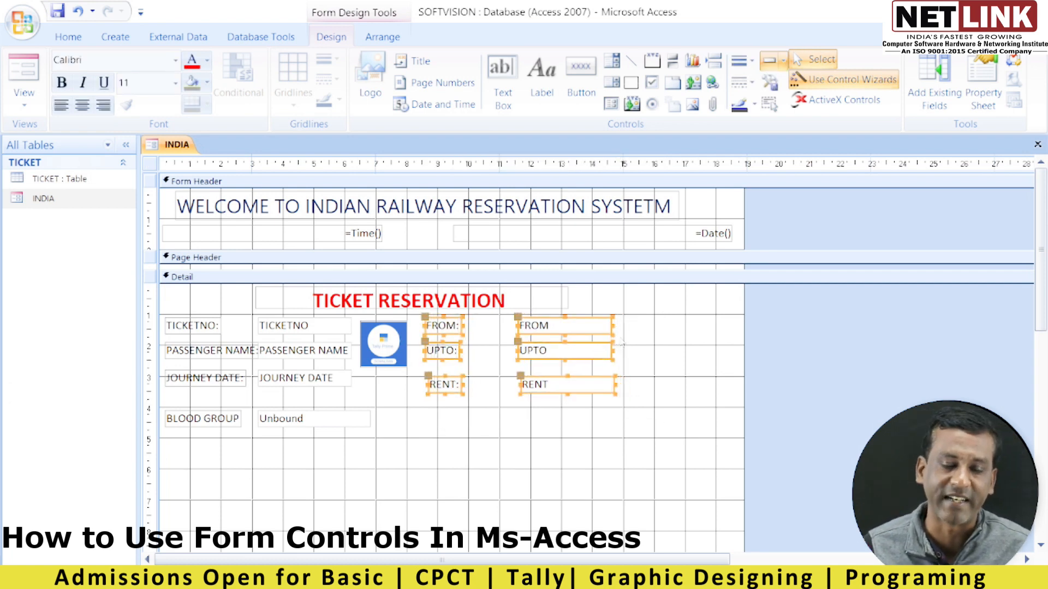
{"action": "key", "text": "Left"}
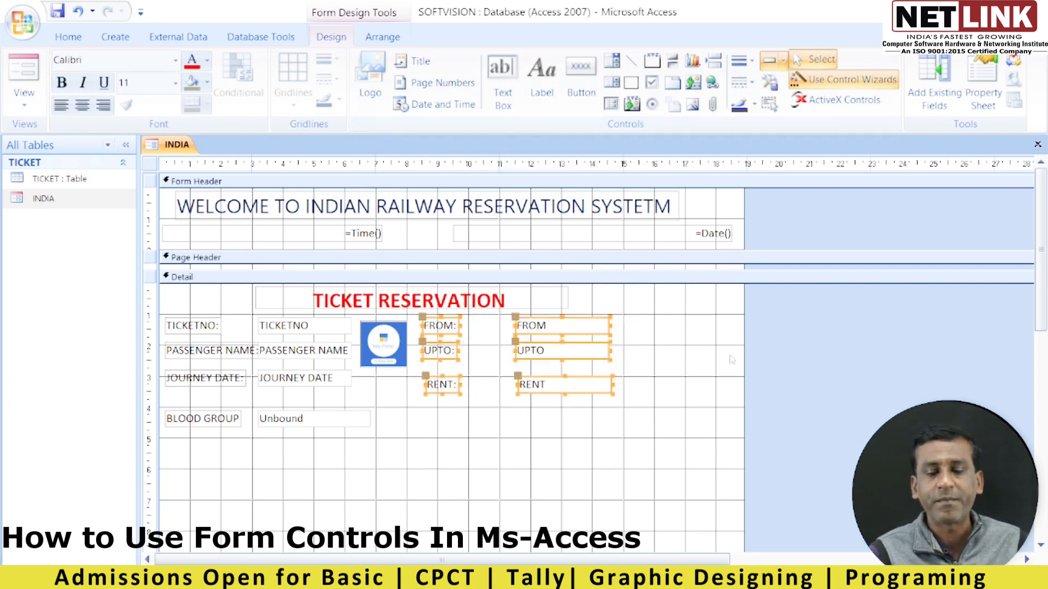
{"action": "left_click_drag", "start_coordinate": [743, 357], "coordinate": [840, 356]}
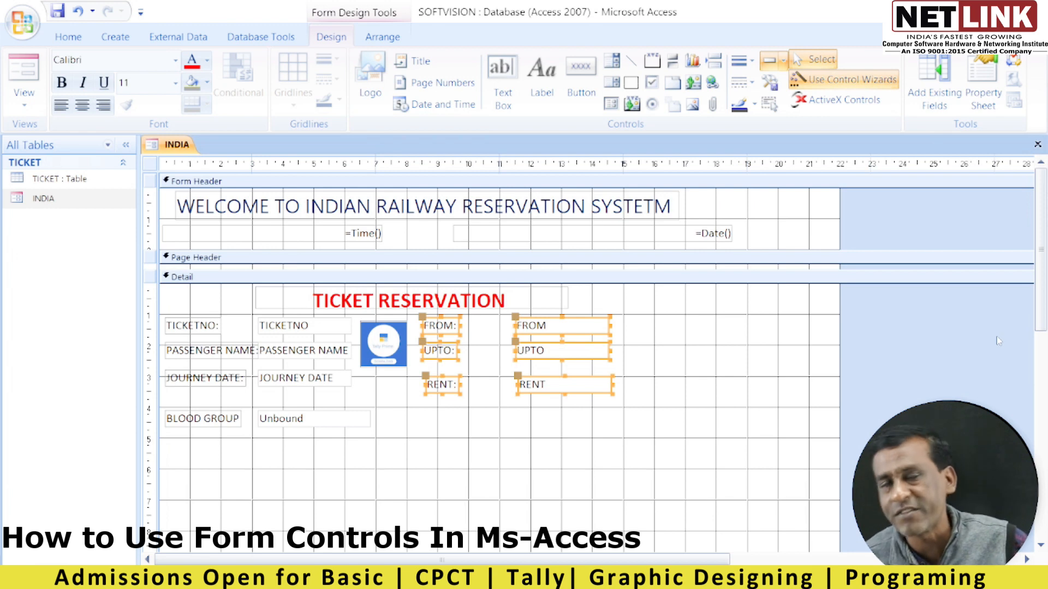
Add a Go To Next Record command button with the Go To Next picture and place it below the RENT field.
{"action": "left_click", "coordinate": [580, 81]}
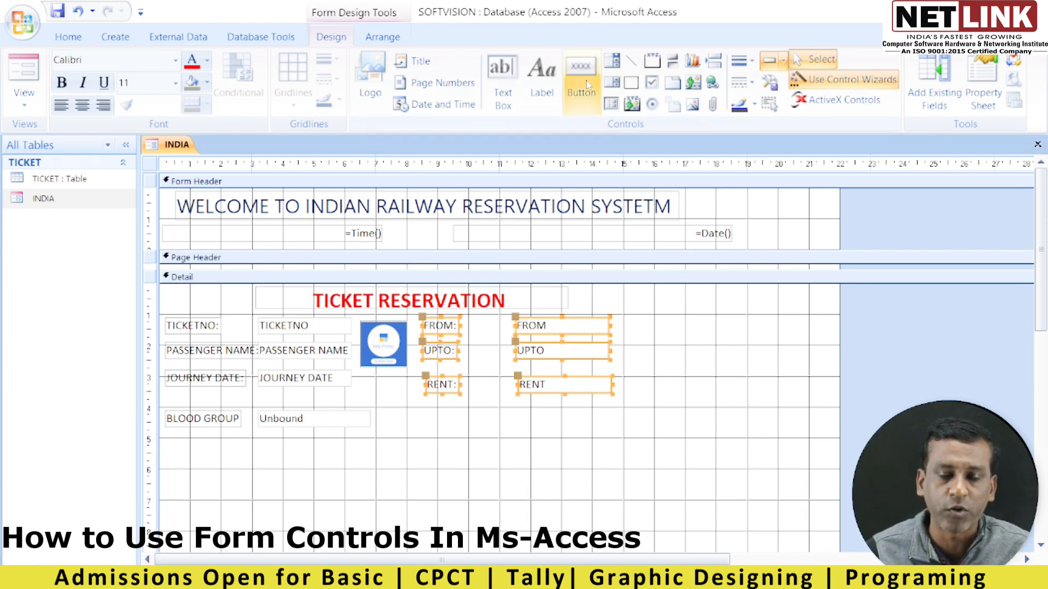
{"action": "left_click", "coordinate": [666, 303]}
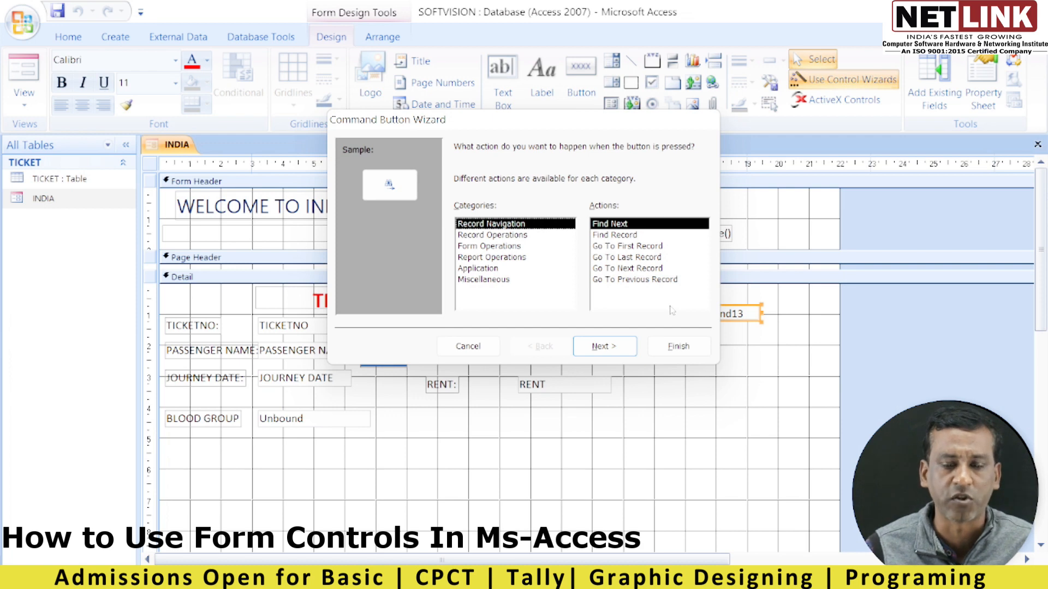
{"action": "left_click", "coordinate": [605, 267]}
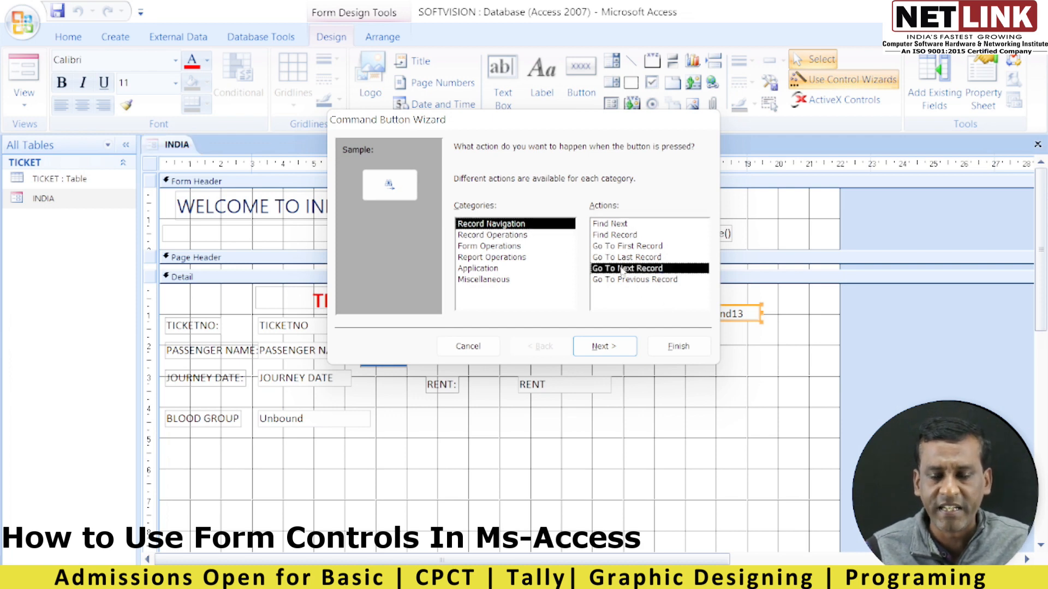
{"action": "left_click", "coordinate": [619, 352]}
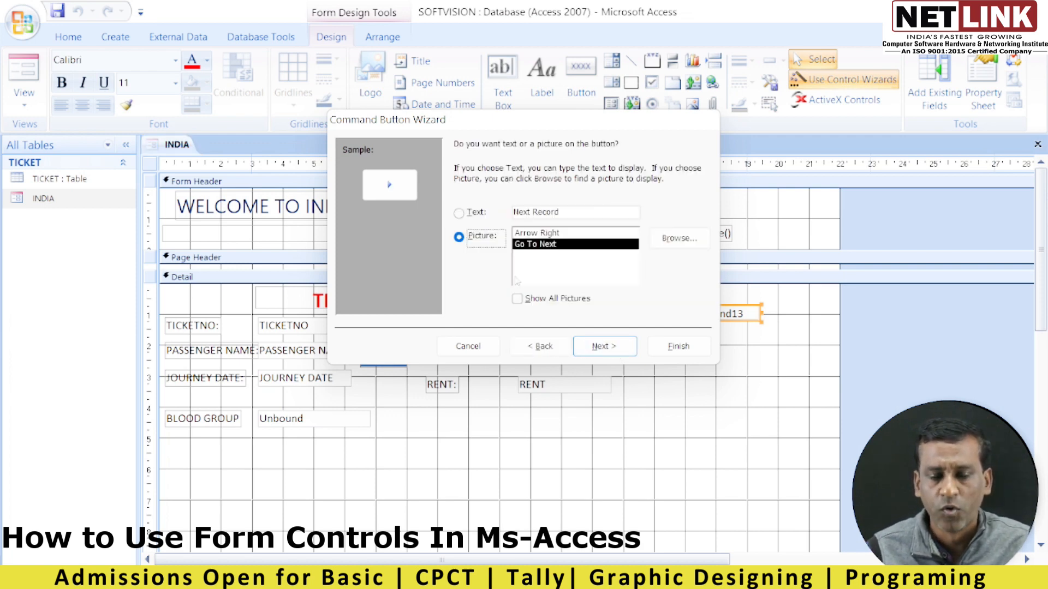
{"action": "left_click", "coordinate": [461, 214]}
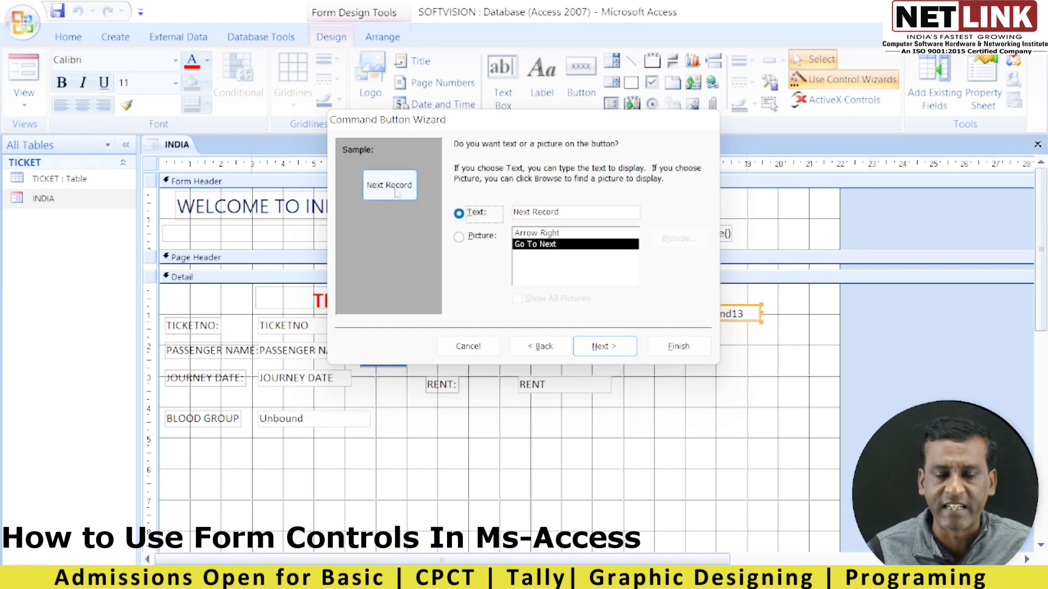
{"action": "left_click", "coordinate": [471, 237]}
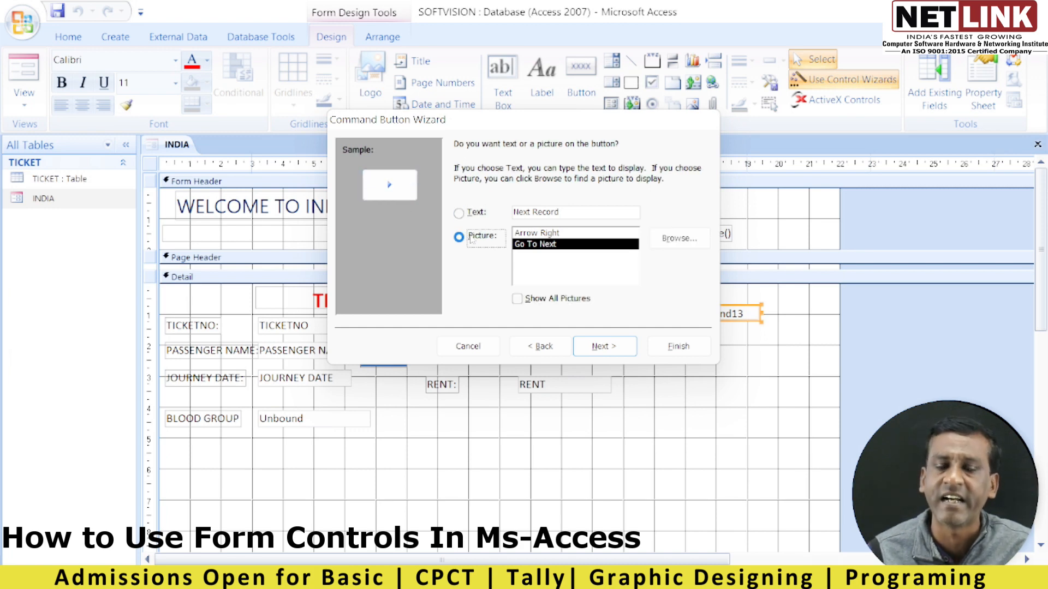
{"action": "left_click", "coordinate": [604, 348]}
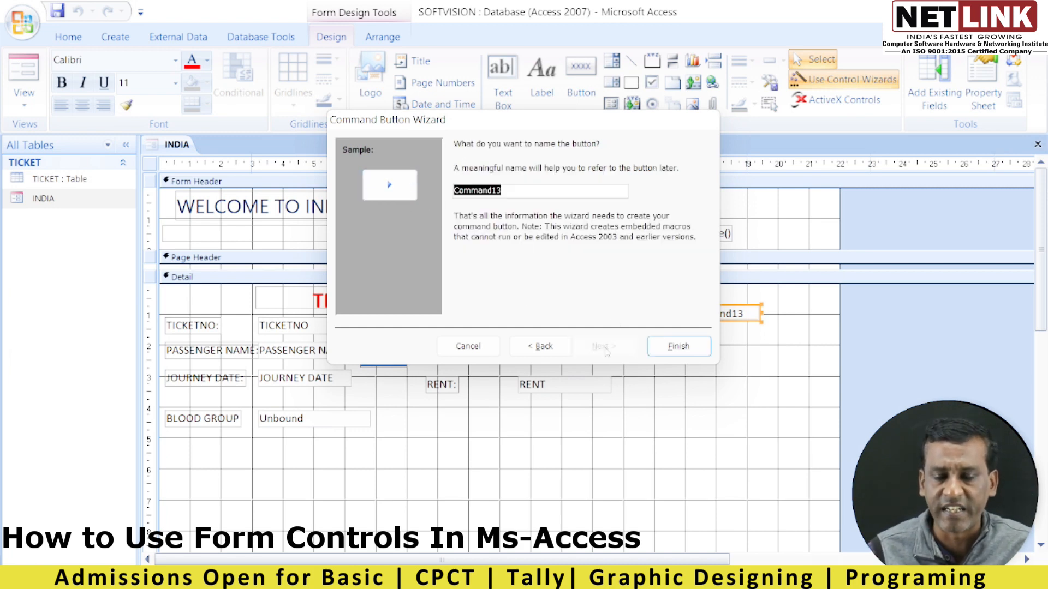
{"action": "left_click", "coordinate": [678, 345]}
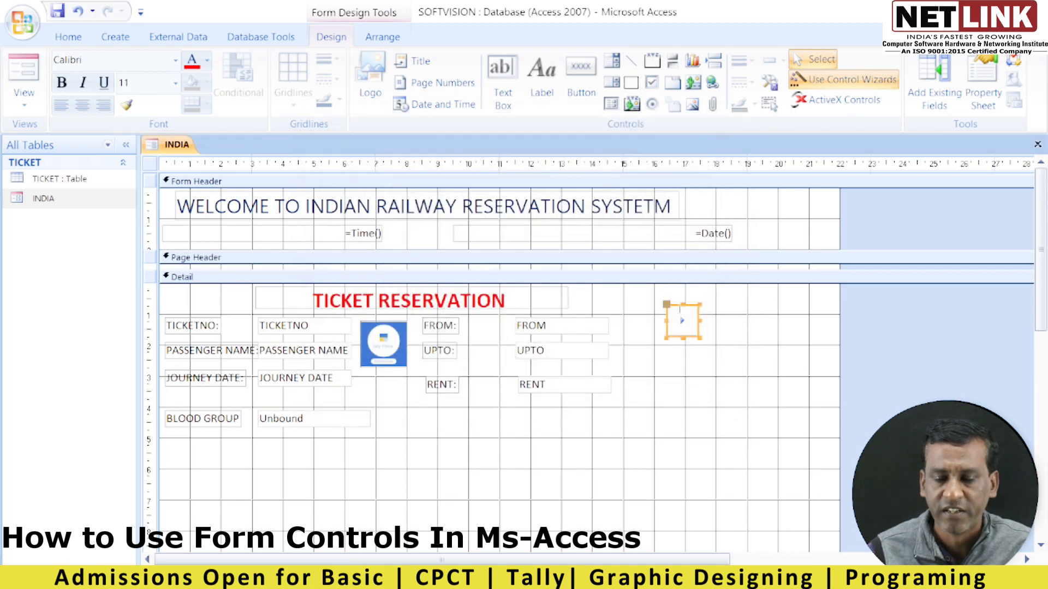
{"action": "left_click_drag", "start_coordinate": [677, 305], "coordinate": [467, 402]}
Add a Go To Previous Record command button with the Go To Previous picture beside the next-record button.
{"action": "left_click", "coordinate": [581, 88]}
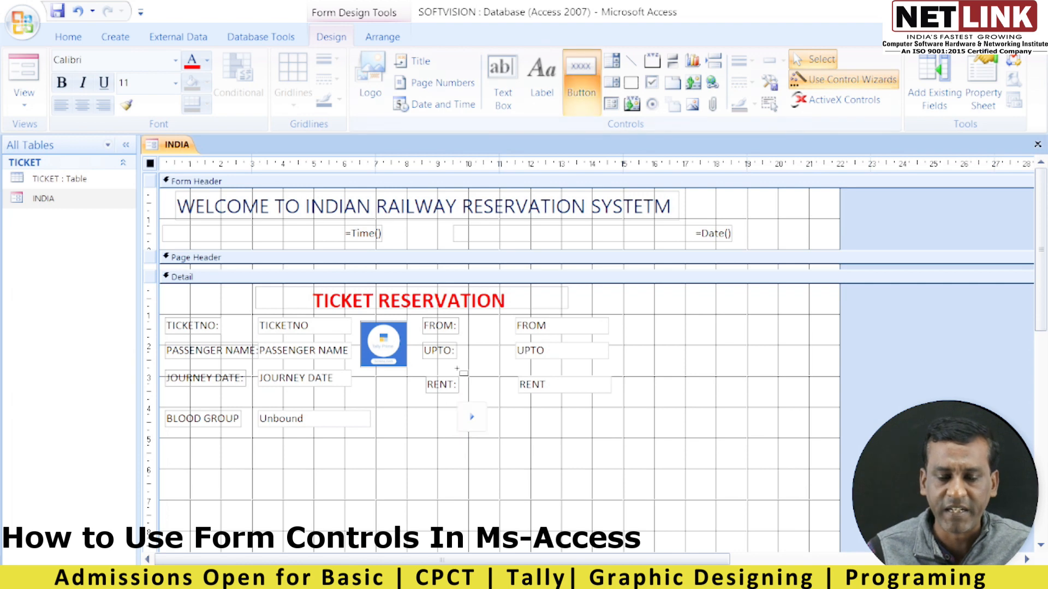
{"action": "left_click", "coordinate": [418, 405]}
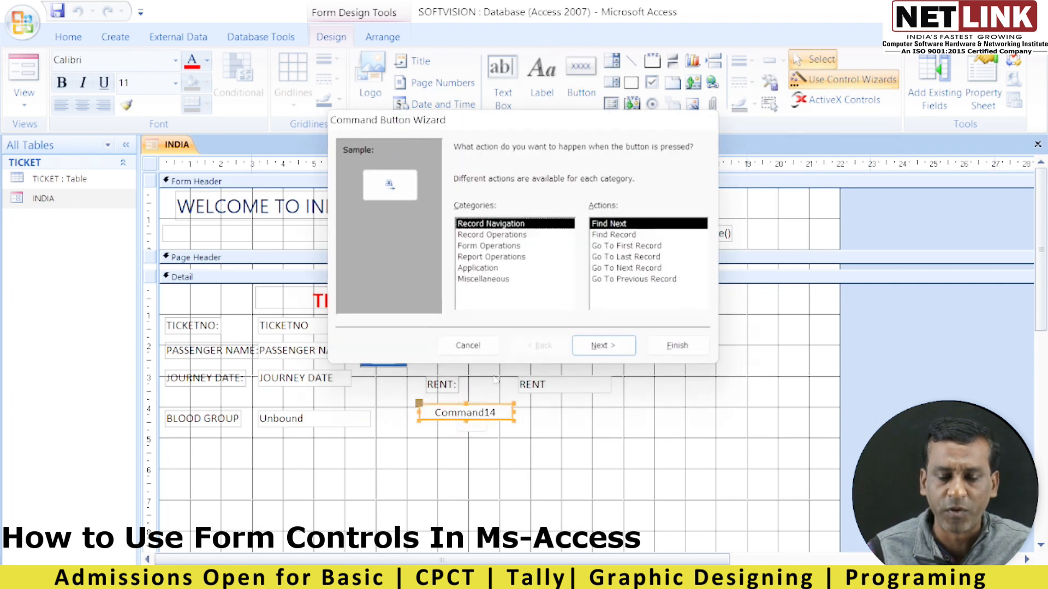
{"action": "left_click", "coordinate": [623, 279]}
{"action": "left_click", "coordinate": [615, 348]}
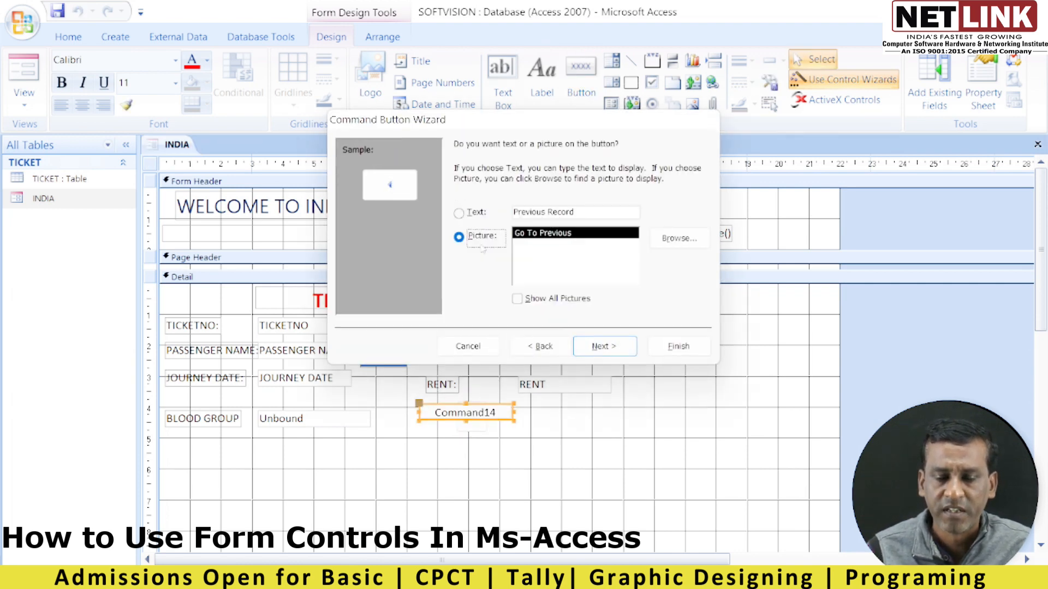
{"action": "left_click", "coordinate": [615, 348]}
{"action": "key", "text": "Return"}
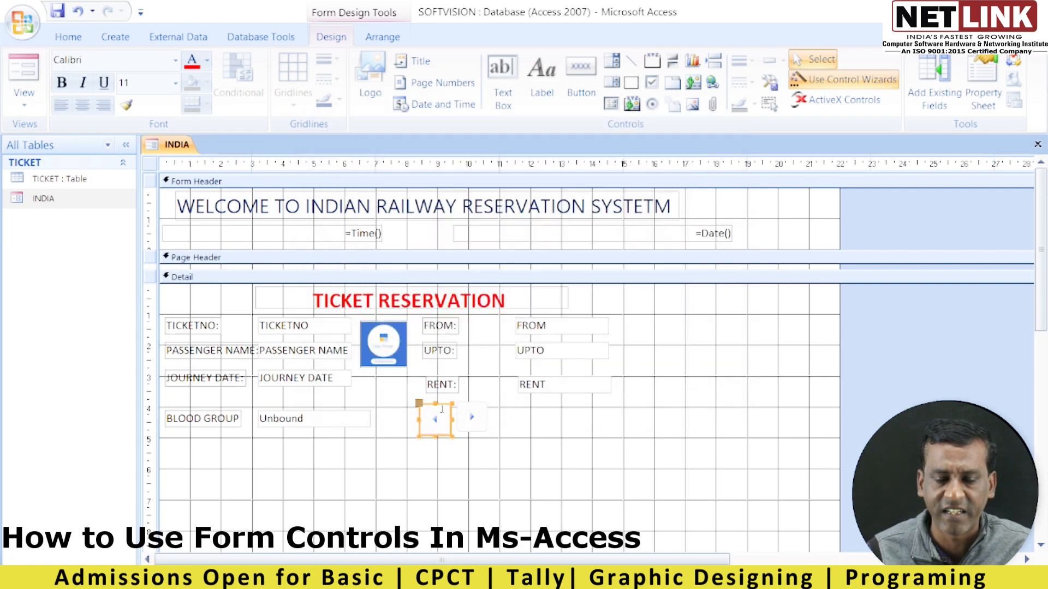
Shift the previous-record and next-record buttons left, in line with the BLOOD GROUP row.
{"action": "left_click", "coordinate": [441, 437]}
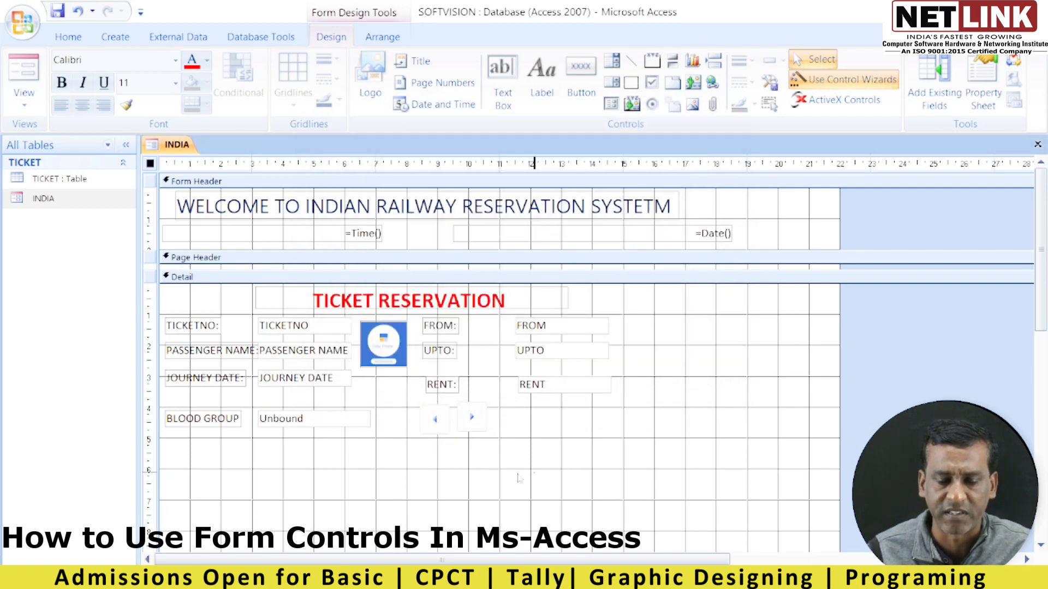
{"action": "left_click", "coordinate": [434, 419]}
{"action": "left_click", "coordinate": [447, 444]}
{"action": "left_click_drag", "start_coordinate": [437, 431], "coordinate": [398, 432]}
{"action": "left_click_drag", "start_coordinate": [472, 430], "coordinate": [438, 431]}
{"action": "left_click", "coordinate": [500, 442]}
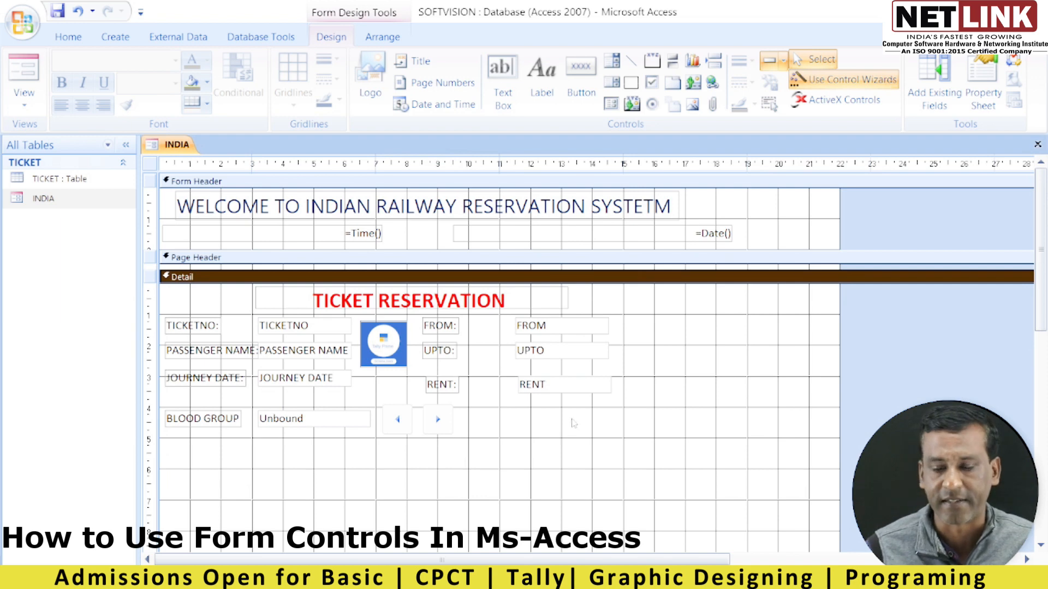
Add a Save Record command button with the text SAVE below the BLOOD GROUP label.
{"action": "left_click", "coordinate": [581, 82]}
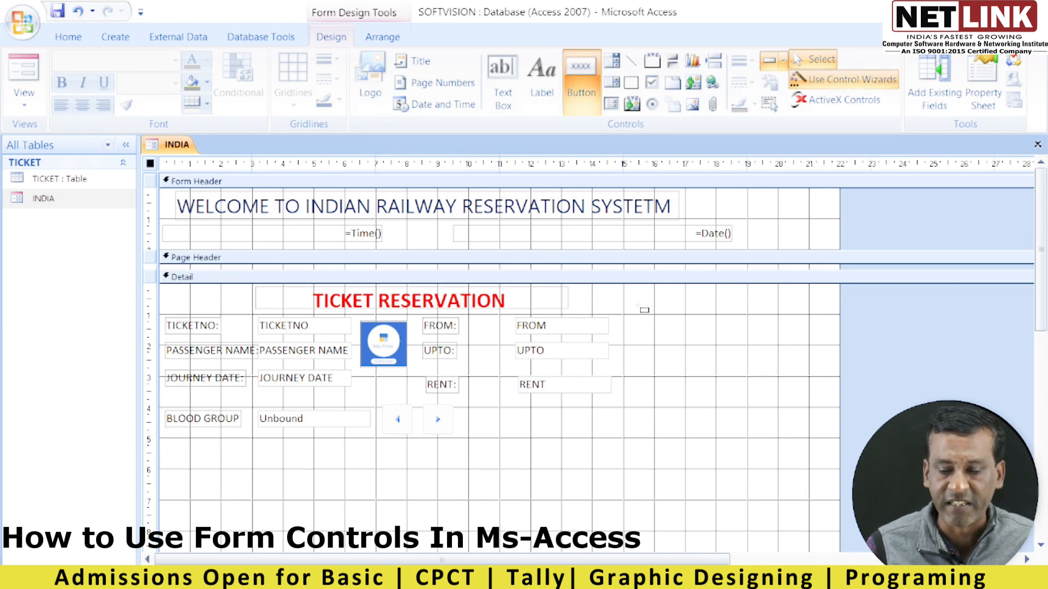
{"action": "left_click", "coordinate": [199, 463]}
{"action": "left_click", "coordinate": [493, 235]}
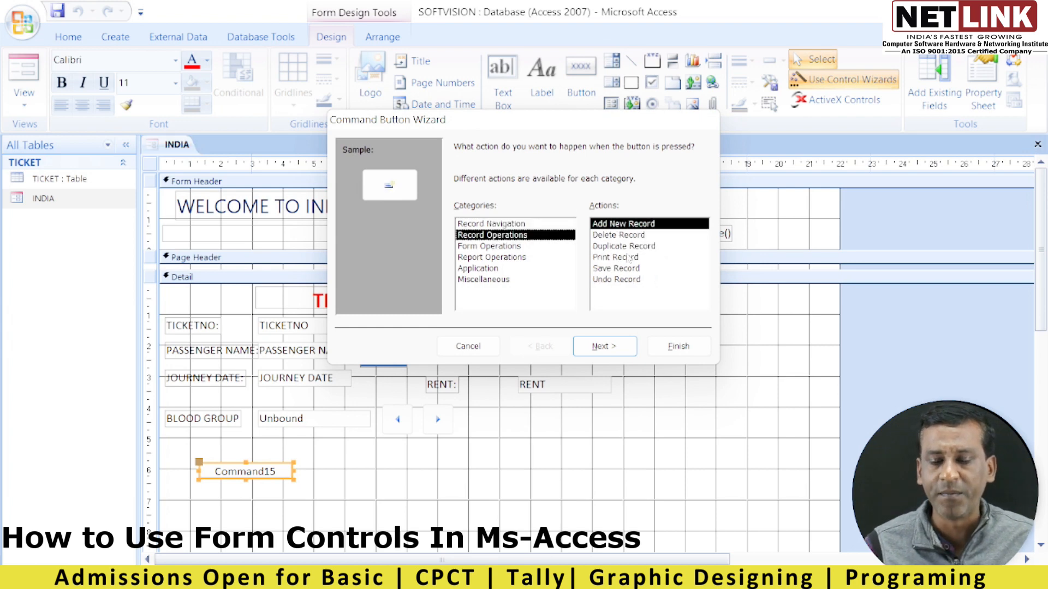
{"action": "left_click", "coordinate": [622, 268]}
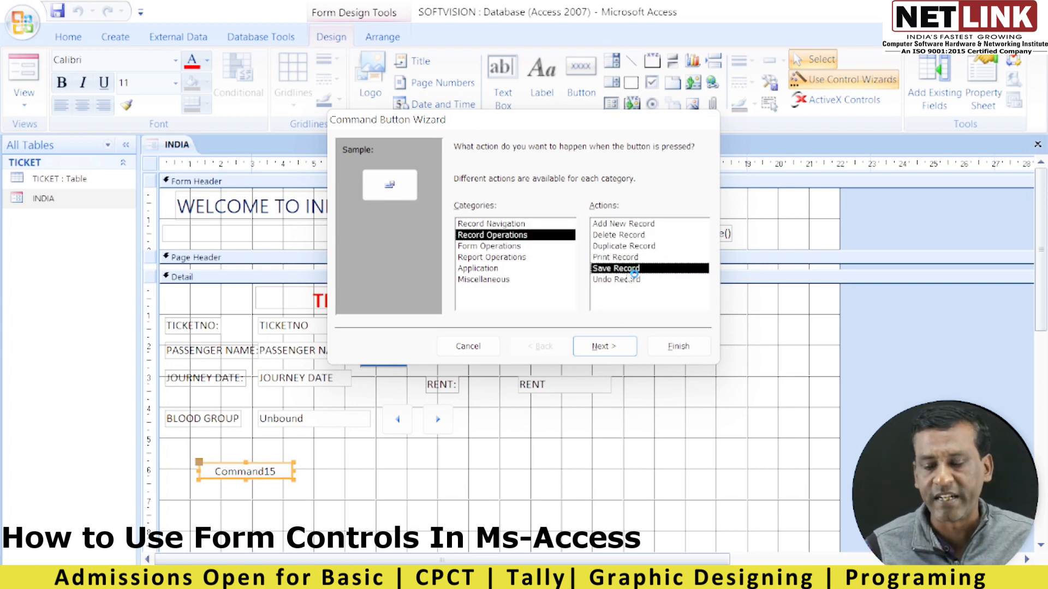
{"action": "left_click", "coordinate": [605, 346]}
{"action": "left_click", "coordinate": [480, 214]}
{"action": "key", "text": "Tab"}
{"action": "type", "text": "SAVE"}
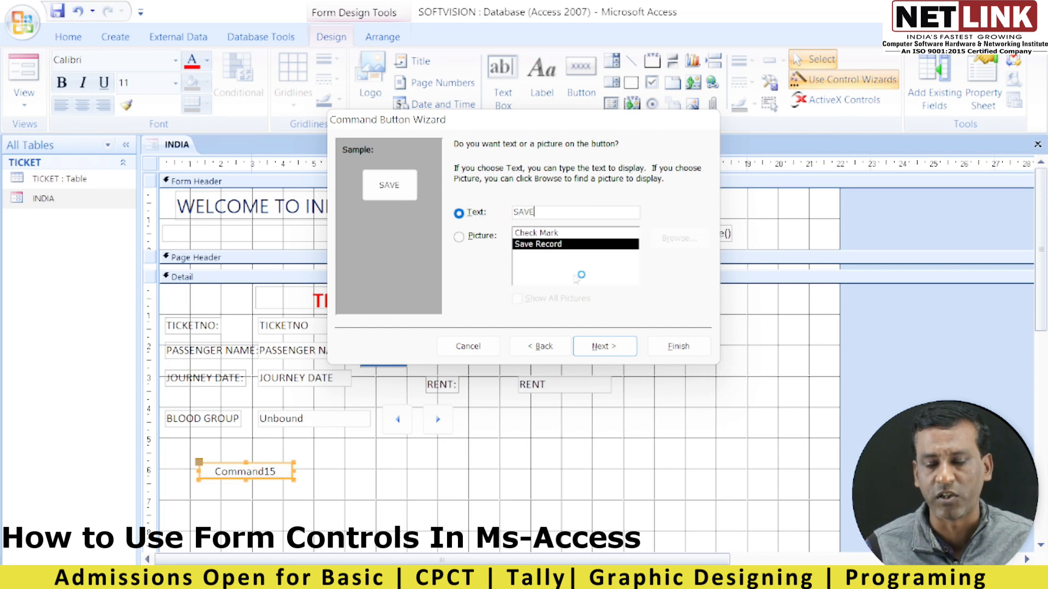
{"action": "left_click", "coordinate": [603, 347]}
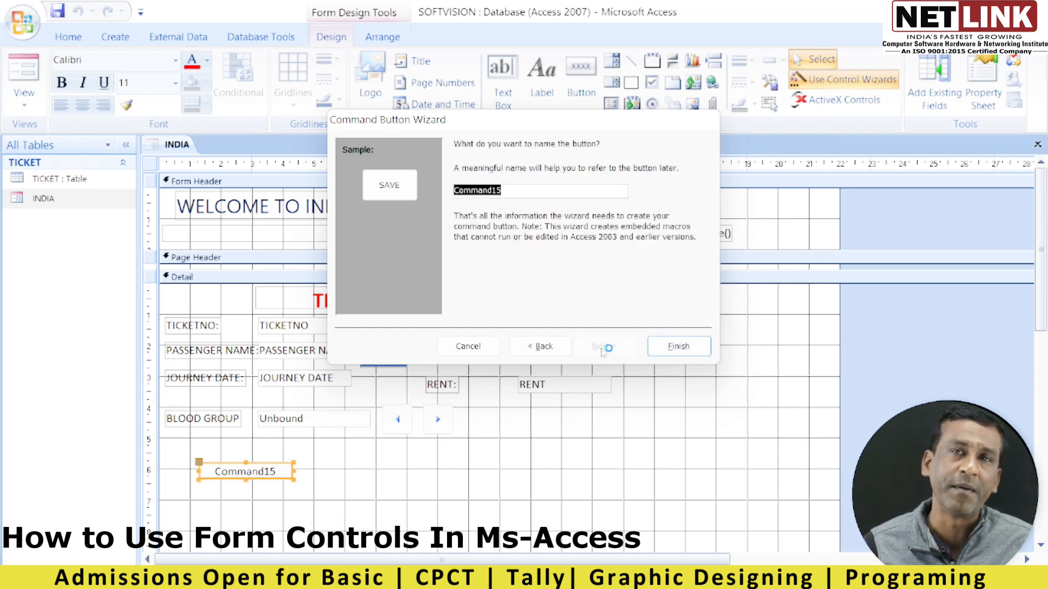
{"action": "left_click", "coordinate": [678, 346]}
Move the SAVE button slightly up and to the left, closer to the BLOOD GROUP row.
{"action": "left_click_drag", "start_coordinate": [210, 459], "coordinate": [189, 446]}
{"action": "left_click", "coordinate": [216, 474]}
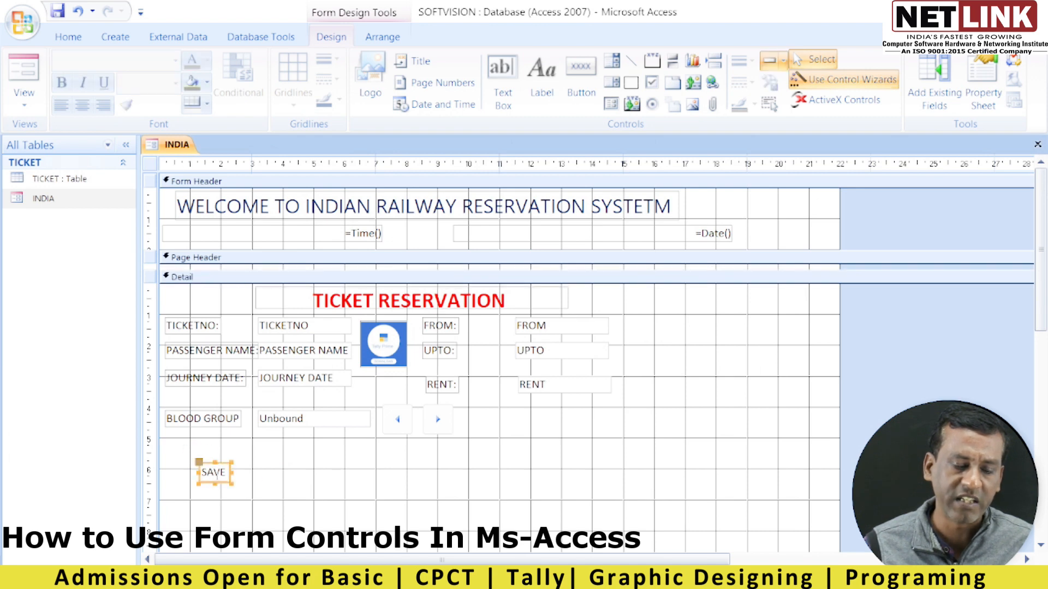
{"action": "left_click", "coordinate": [239, 487]}
{"action": "left_click", "coordinate": [224, 478]}
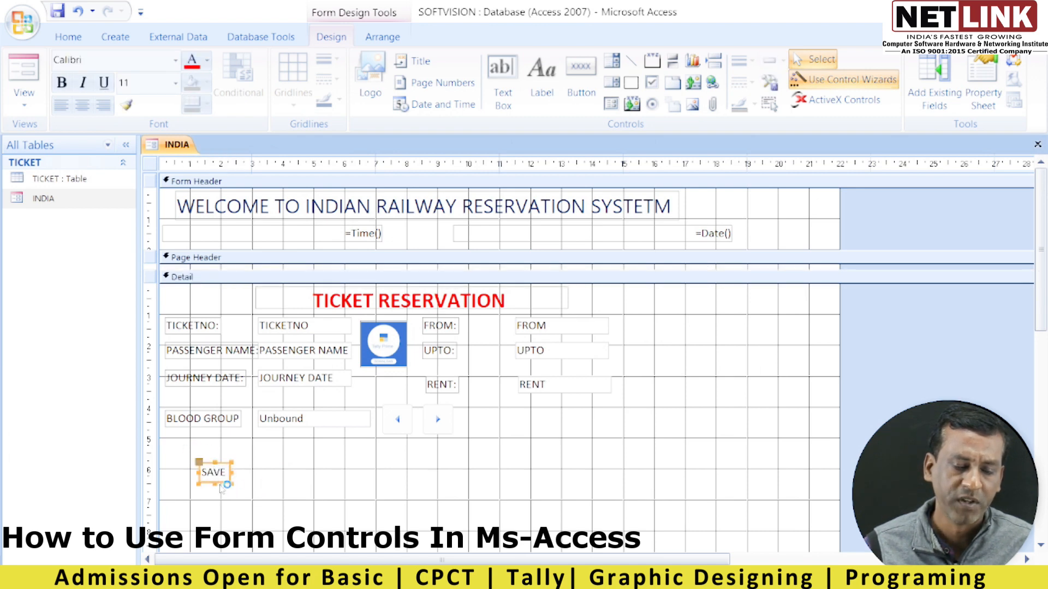
{"action": "mouse_move", "coordinate": [221, 482]}
{"action": "left_mouse_down"}
{"action": "mouse_move", "coordinate": [200, 463]}
{"action": "mouse_move", "coordinate": [215, 463]}
{"action": "left_mouse_up"}
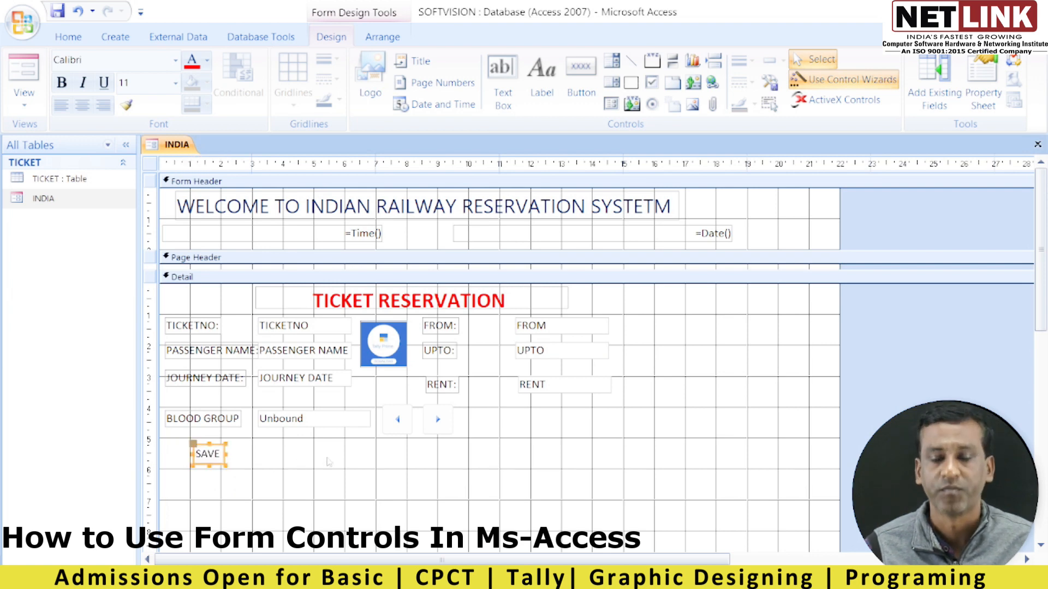
Add an Add New Record command button with the text Add Record to the right of the SAVE button.
{"action": "left_click", "coordinate": [581, 81]}
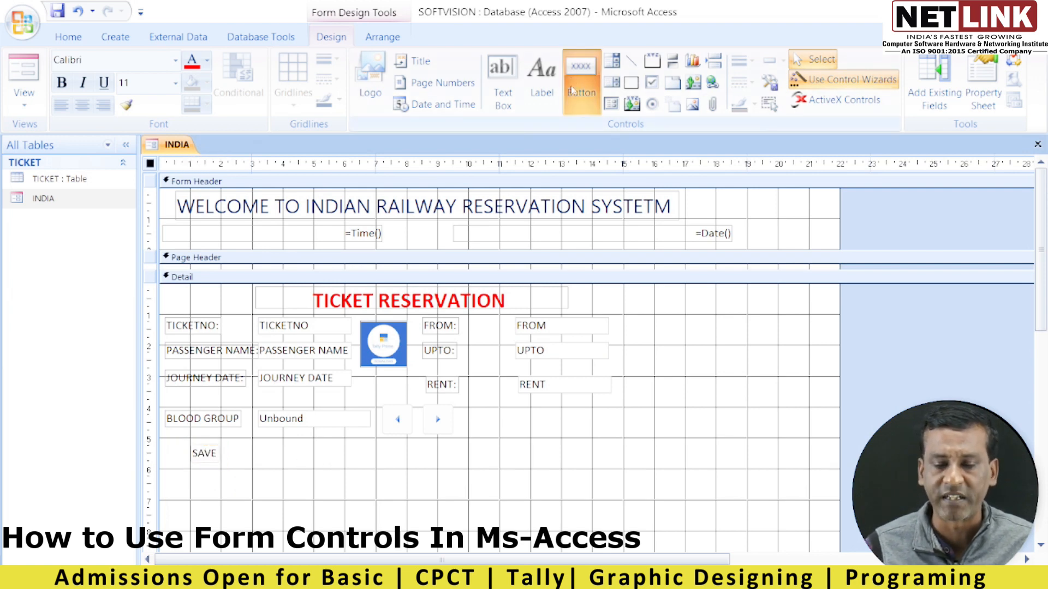
{"action": "left_click_drag", "start_coordinate": [252, 444], "coordinate": [347, 463]}
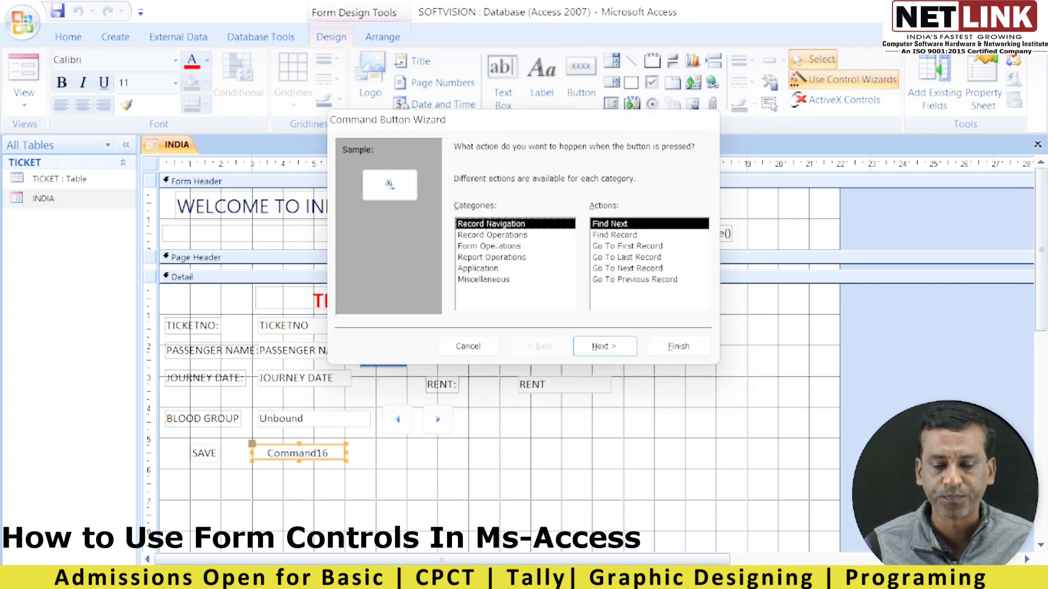
{"action": "left_click", "coordinate": [494, 236]}
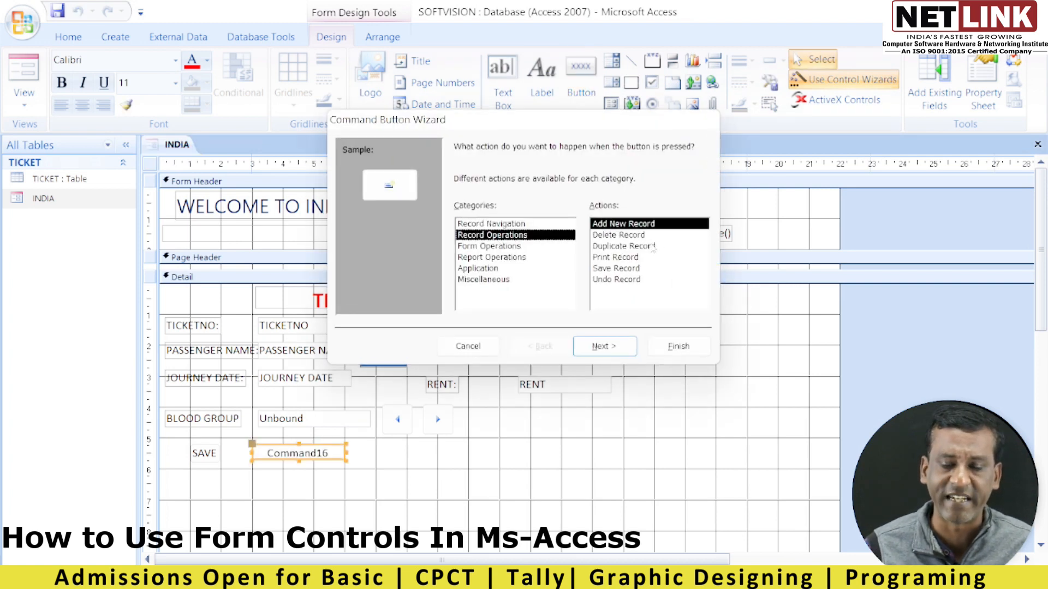
{"action": "left_click", "coordinate": [617, 268]}
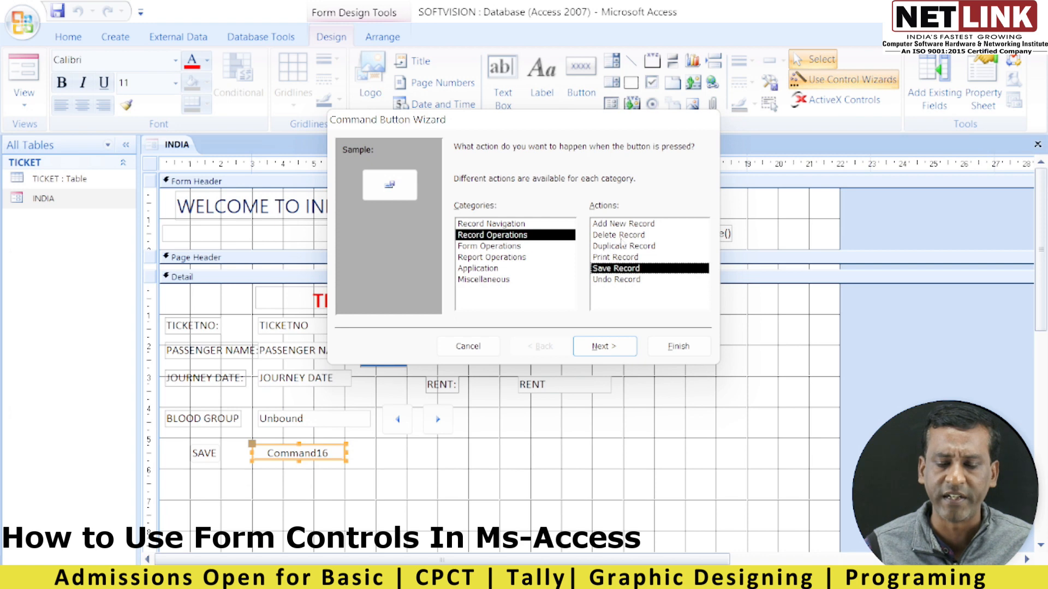
{"action": "left_click", "coordinate": [624, 224]}
{"action": "left_click", "coordinate": [610, 347]}
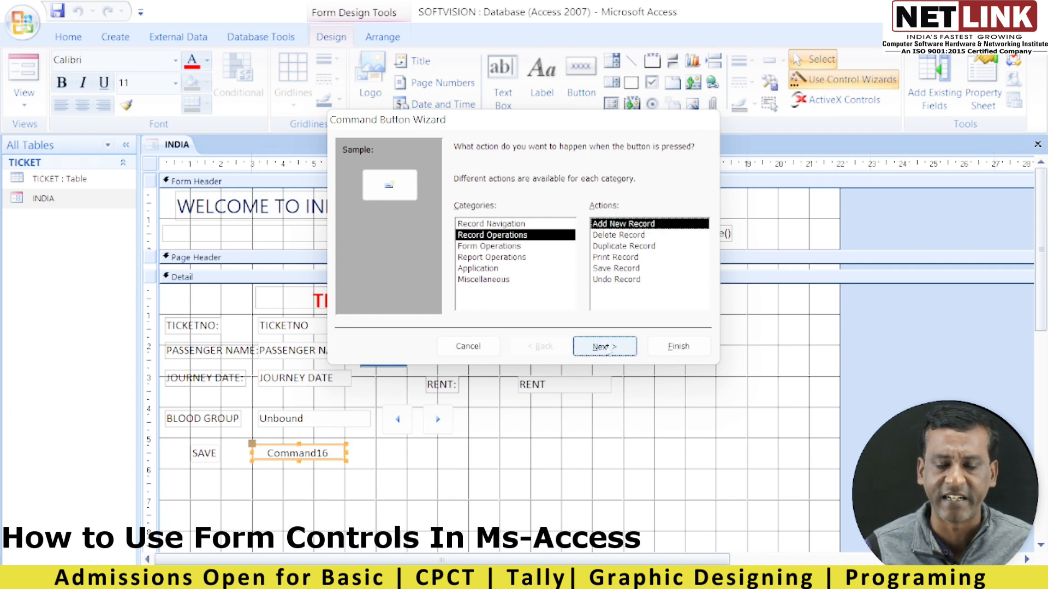
{"action": "left_click", "coordinate": [471, 213]}
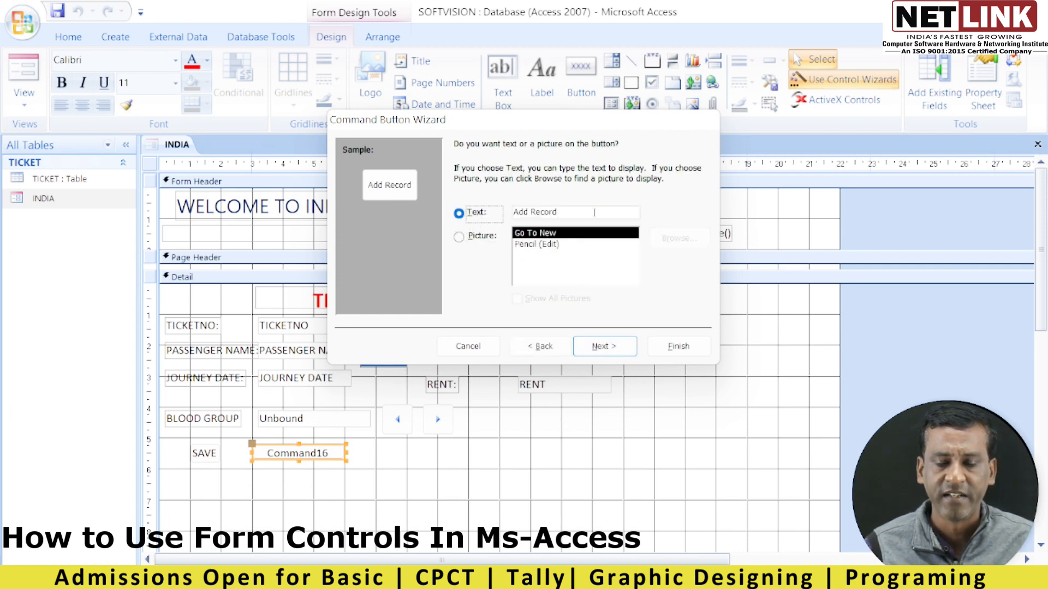
{"action": "left_click", "coordinate": [604, 346]}
{"action": "left_click", "coordinate": [676, 346]}
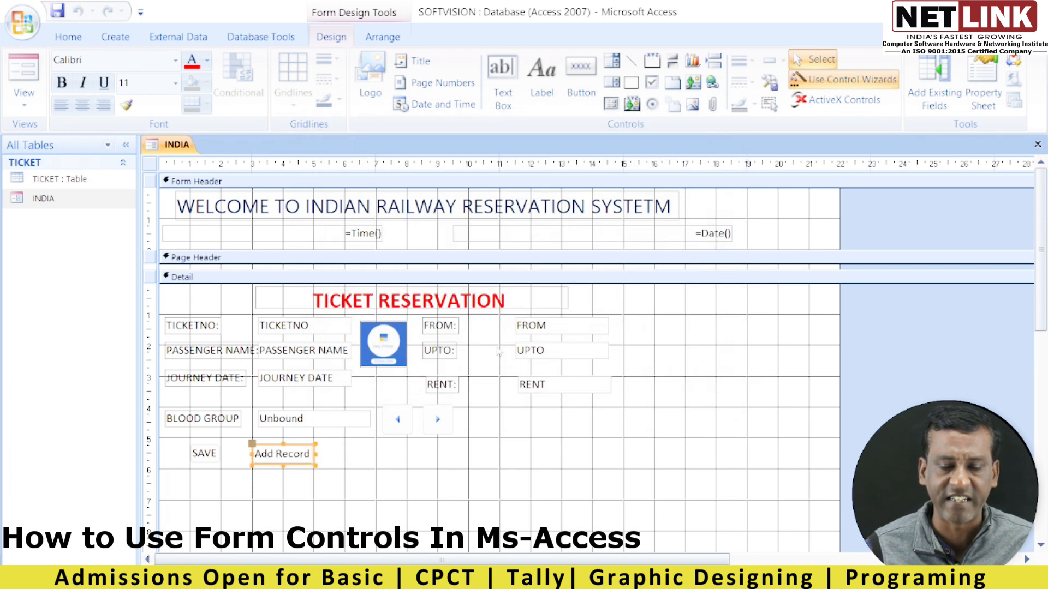
Add a Delete Record command button with the text Delete Record to the right of the Add Record button.
{"action": "left_click", "coordinate": [581, 81]}
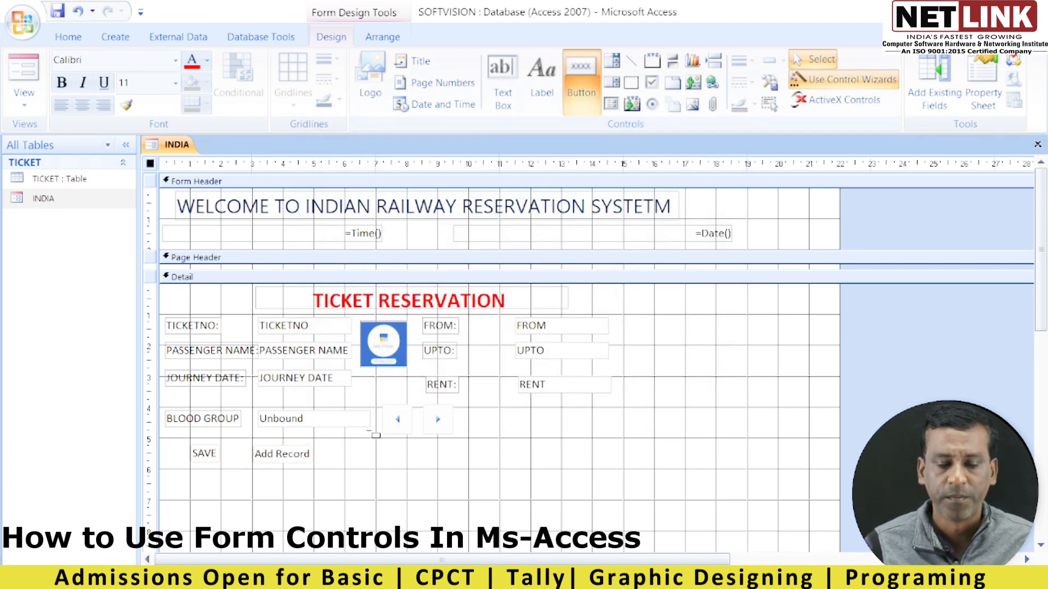
{"action": "left_click_drag", "start_coordinate": [335, 444], "coordinate": [431, 461]}
{"action": "left_click", "coordinate": [513, 234]}
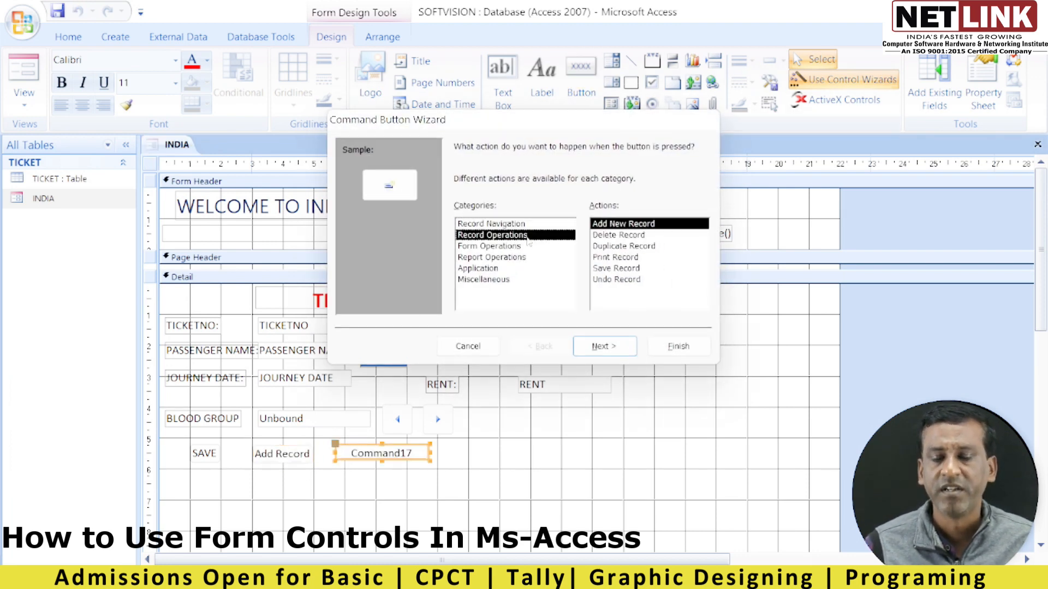
{"action": "left_click", "coordinate": [629, 236]}
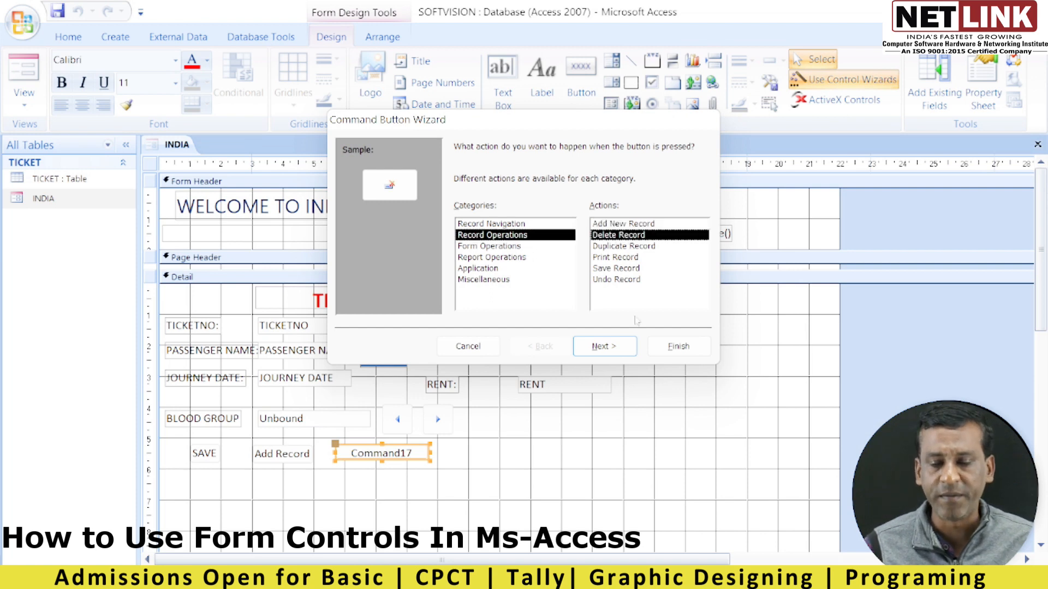
{"action": "left_click", "coordinate": [614, 354]}
{"action": "left_click", "coordinate": [475, 212]}
{"action": "left_click", "coordinate": [600, 350]}
{"action": "left_click", "coordinate": [670, 350]}
Add a Print Record command button with the Printer picture after Delete Record, and move it up in line with that row.
{"action": "left_click", "coordinate": [581, 82]}
{"action": "left_click", "coordinate": [432, 450]}
{"action": "left_click", "coordinate": [504, 235]}
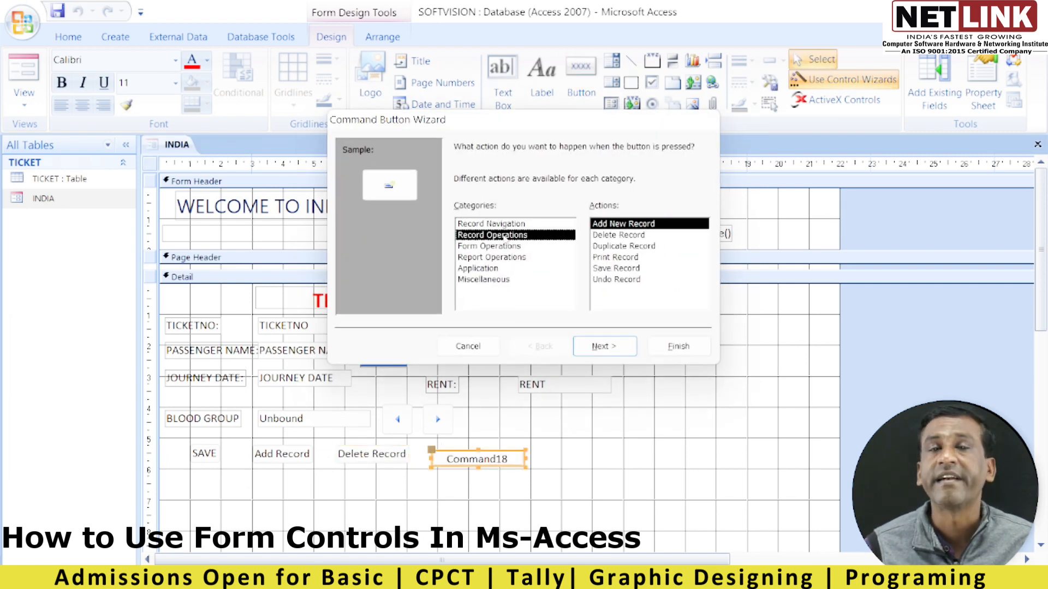
{"action": "left_click", "coordinate": [630, 259]}
{"action": "left_click", "coordinate": [612, 351]}
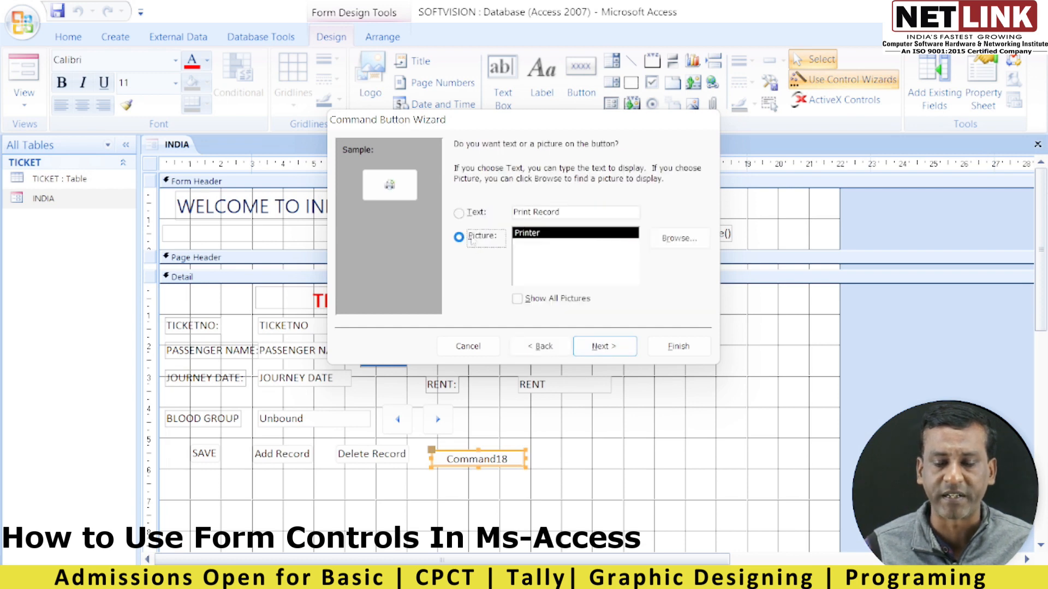
{"action": "left_click", "coordinate": [604, 346]}
{"action": "left_click", "coordinate": [678, 346]}
{"action": "mouse_move", "coordinate": [456, 449]}
{"action": "left_mouse_down"}
{"action": "mouse_move", "coordinate": [493, 406]}
{"action": "mouse_move", "coordinate": [487, 392]}
{"action": "mouse_move", "coordinate": [487, 432]}
{"action": "mouse_move", "coordinate": [453, 437]}
{"action": "left_mouse_up"}
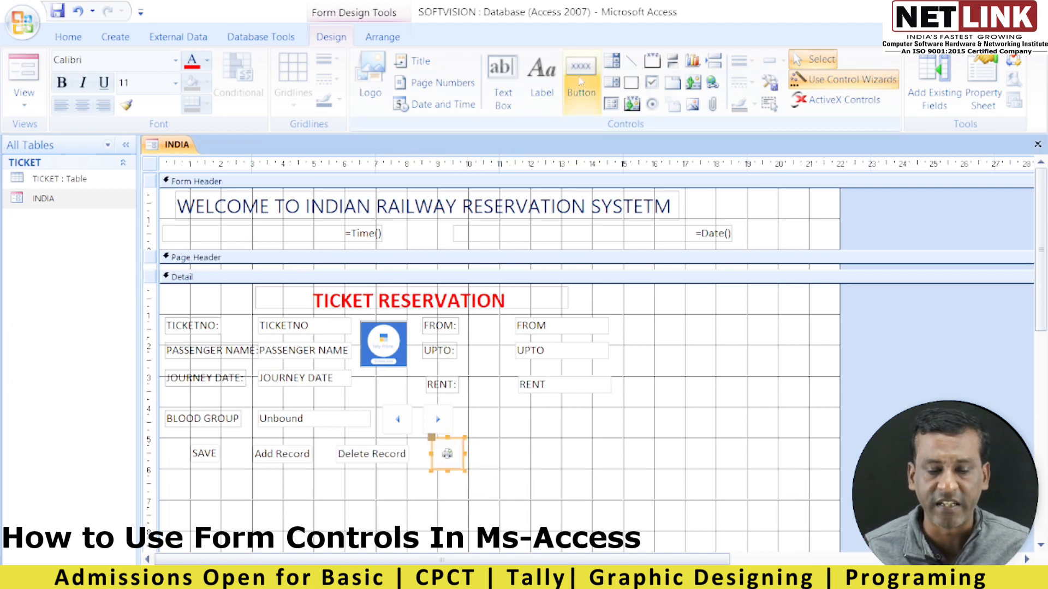
Save and close the INDIA form design, and reopen the form on a new blank record.
{"action": "key", "text": "ctrl+w"}
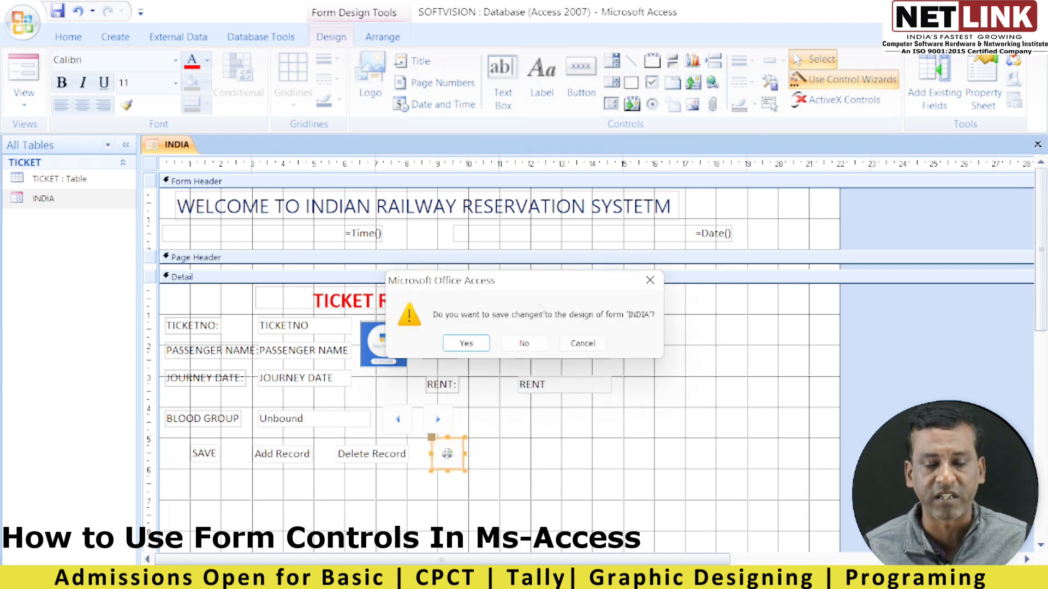
{"action": "left_click", "coordinate": [470, 341]}
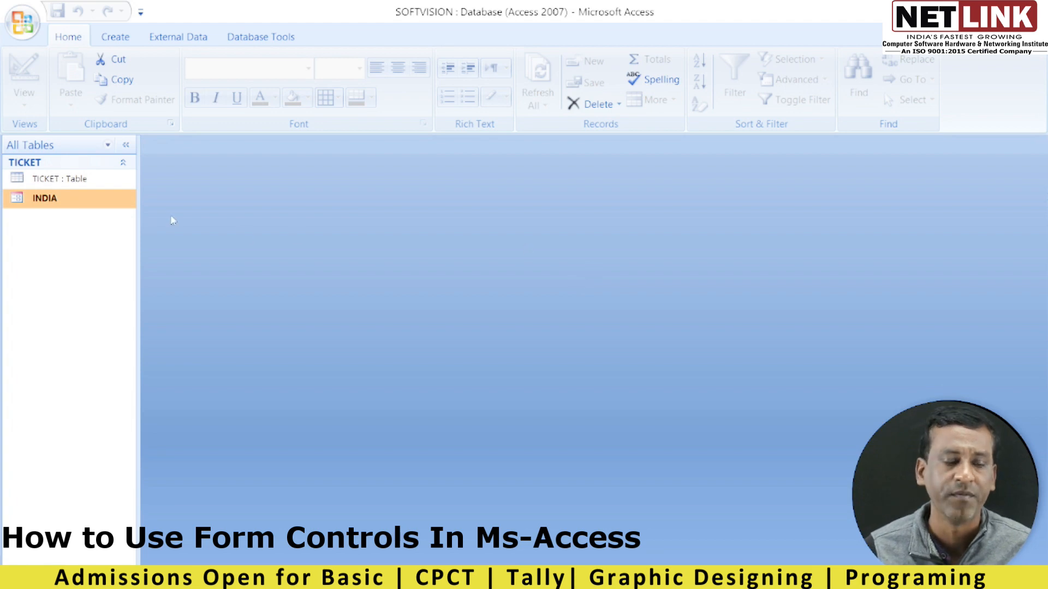
{"action": "double_click", "coordinate": [94, 201]}
{"action": "left_click", "coordinate": [265, 395]}
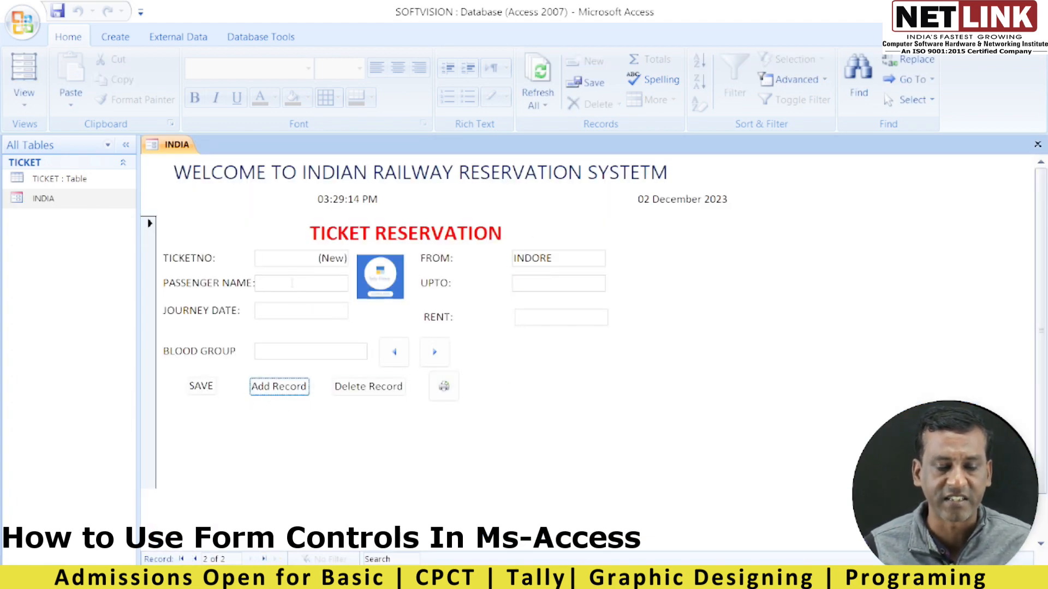
Fill in the new record with the passenger's name, UPTO GUNA, journey date 22-12-23 and blood group A+.
{"action": "left_click", "coordinate": [300, 284]}
{"action": "type", "text": "A"}
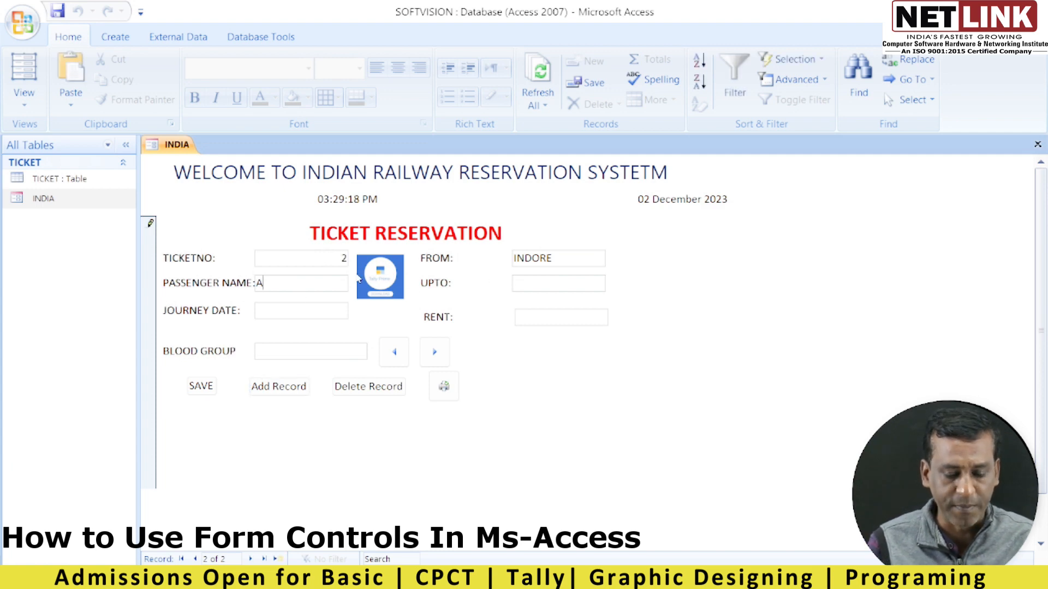
{"action": "type", "text": "TUL"}
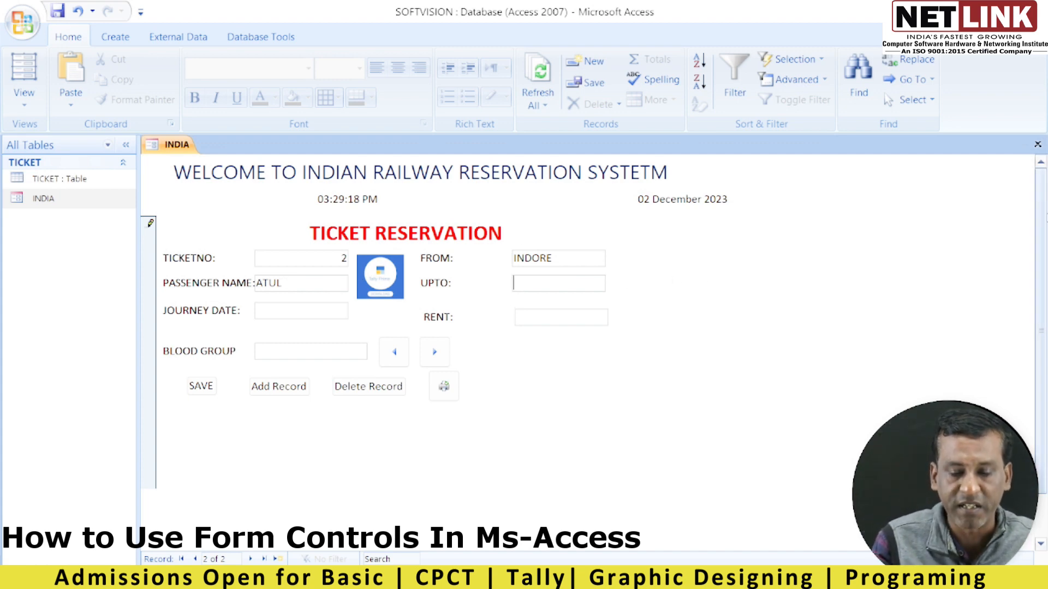
{"action": "type", "text": "GUNA"}
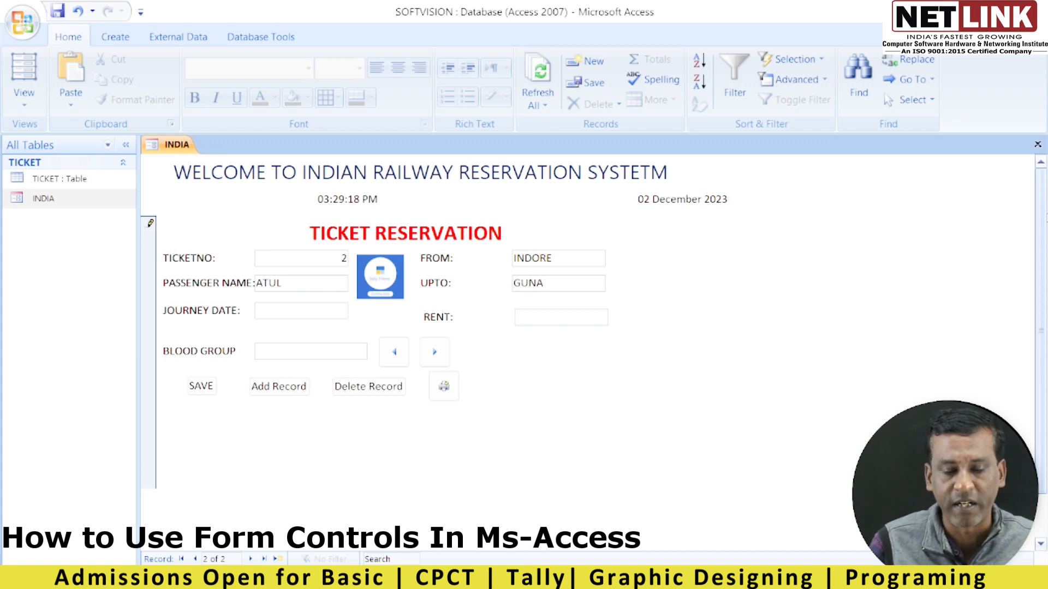
{"action": "left_click", "coordinate": [289, 316]}
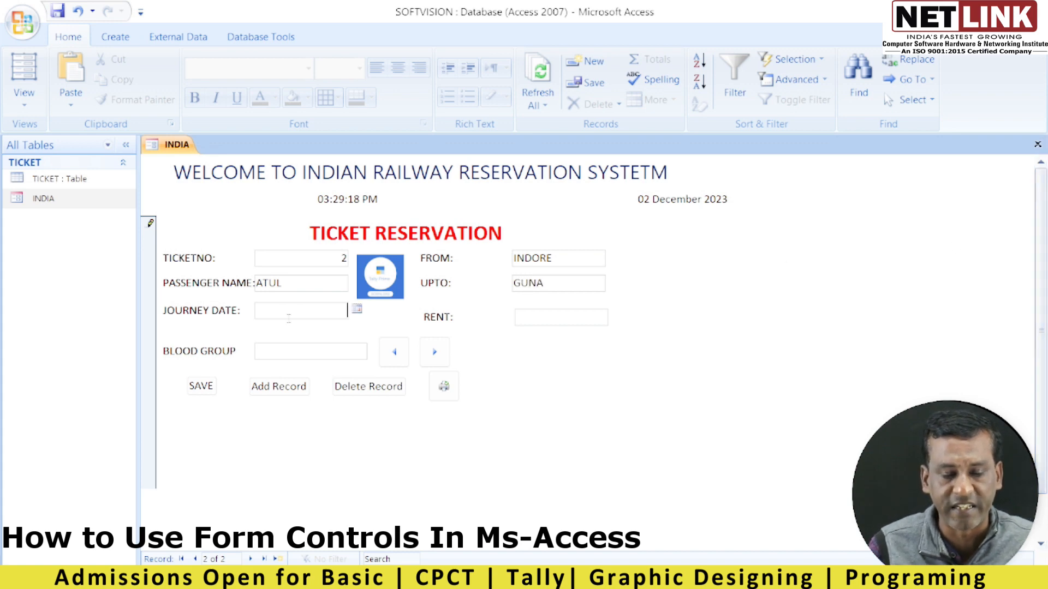
{"action": "left_click", "coordinate": [357, 309]}
{"action": "left_click", "coordinate": [328, 390]}
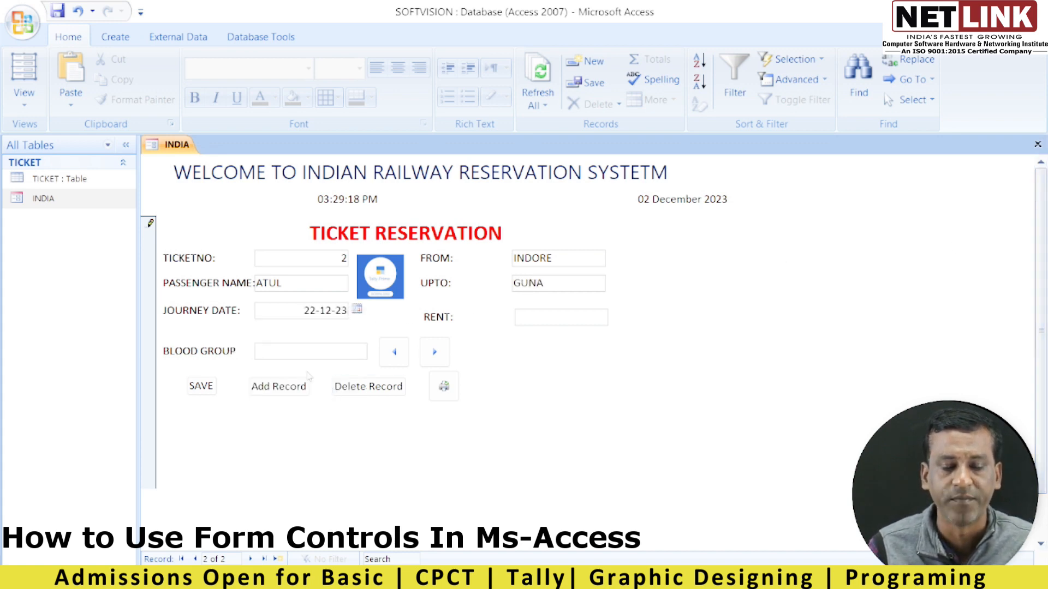
{"action": "left_click", "coordinate": [305, 354]}
{"action": "type", "text": "A+"}
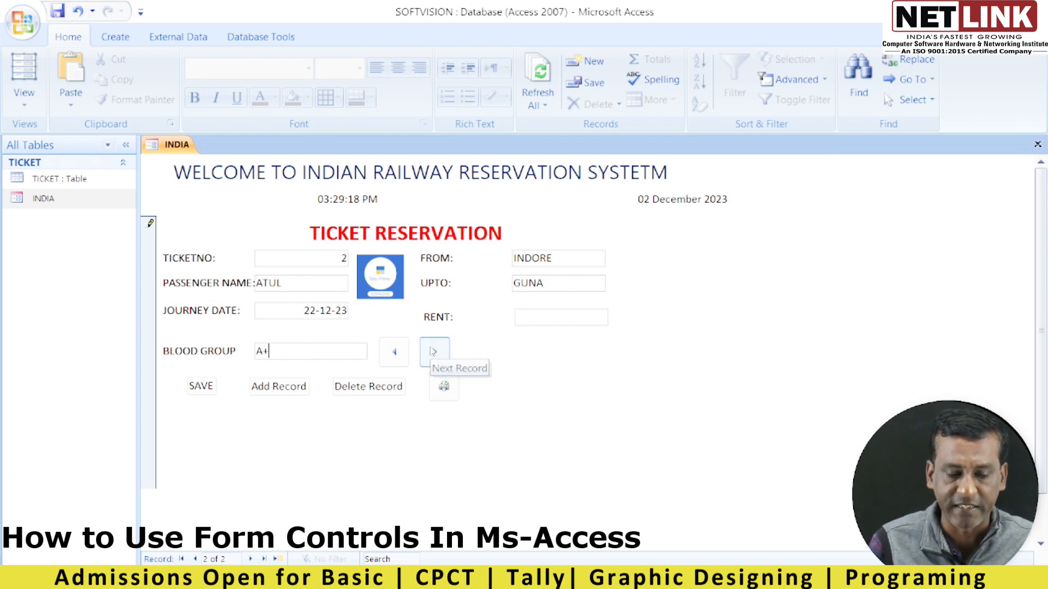
Save the record and test the form's own next-record and previous-record controls.
{"action": "left_click", "coordinate": [212, 391]}
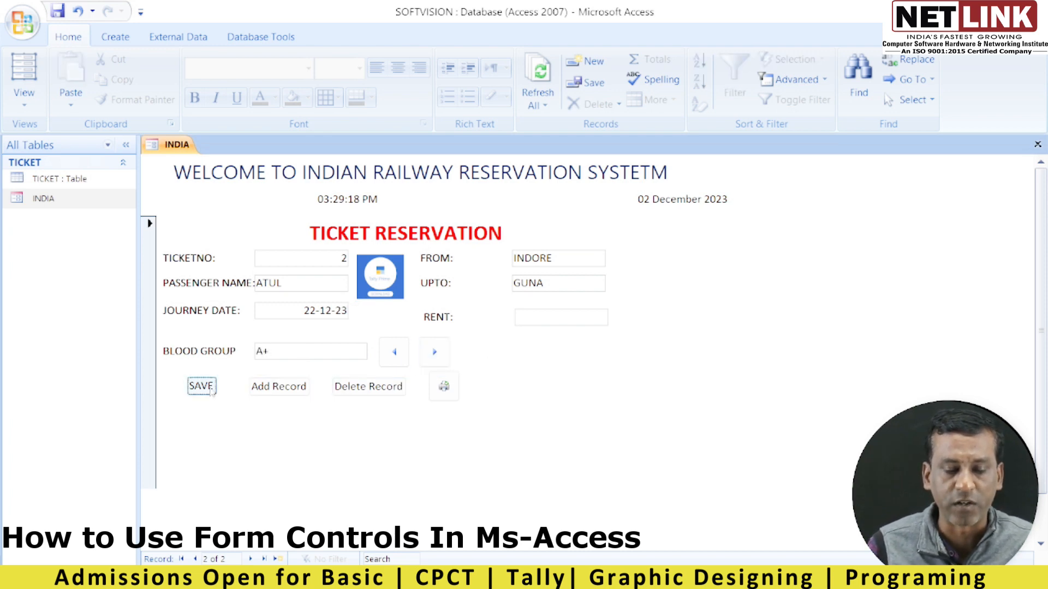
{"action": "left_click", "coordinate": [440, 361]}
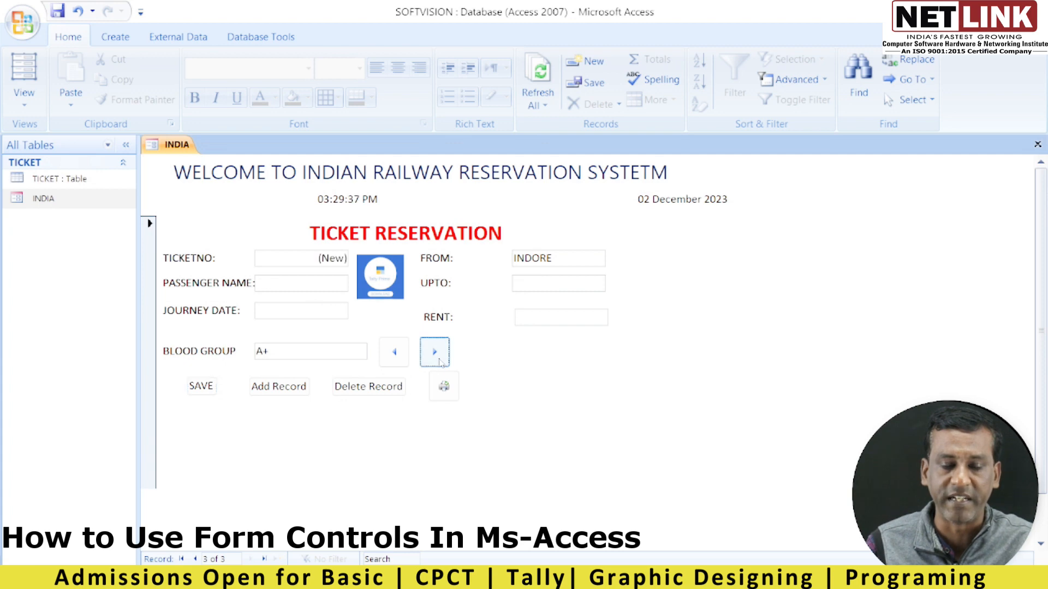
{"action": "left_click", "coordinate": [394, 352]}
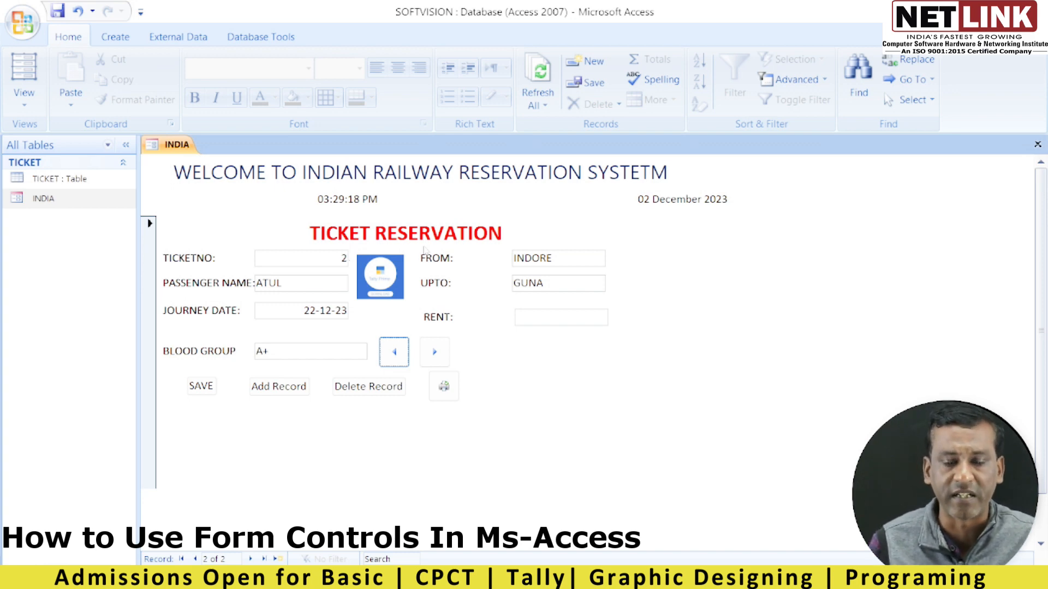
Return the INDIA form to Design View and place a combo box with typed-in values to the right of the FROM field.
{"action": "right_click", "coordinate": [12, 195]}
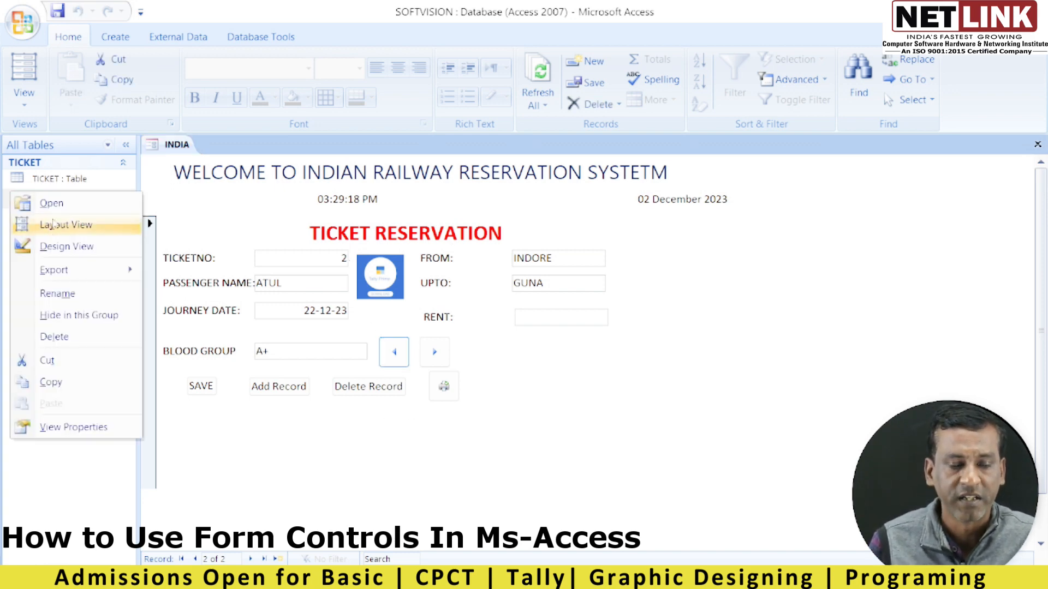
{"action": "left_click", "coordinate": [60, 246]}
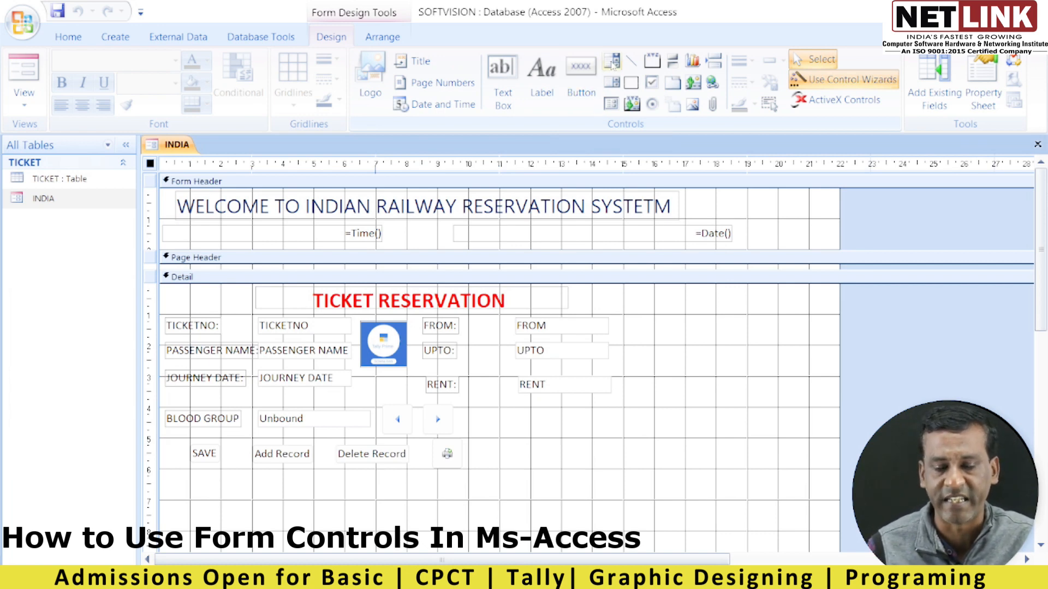
{"action": "left_click", "coordinate": [612, 62]}
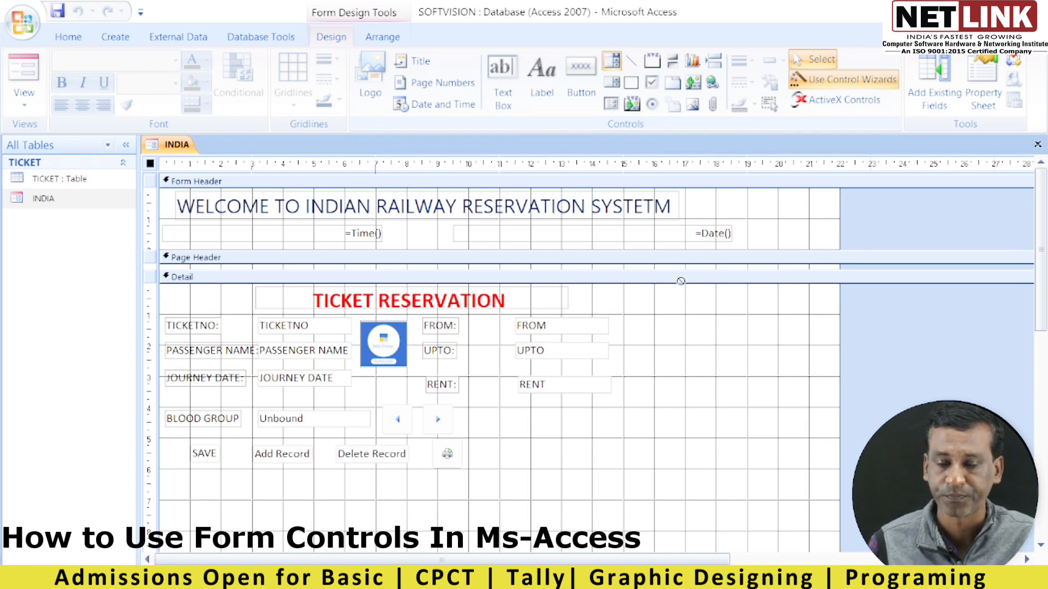
{"action": "left_click", "coordinate": [655, 314]}
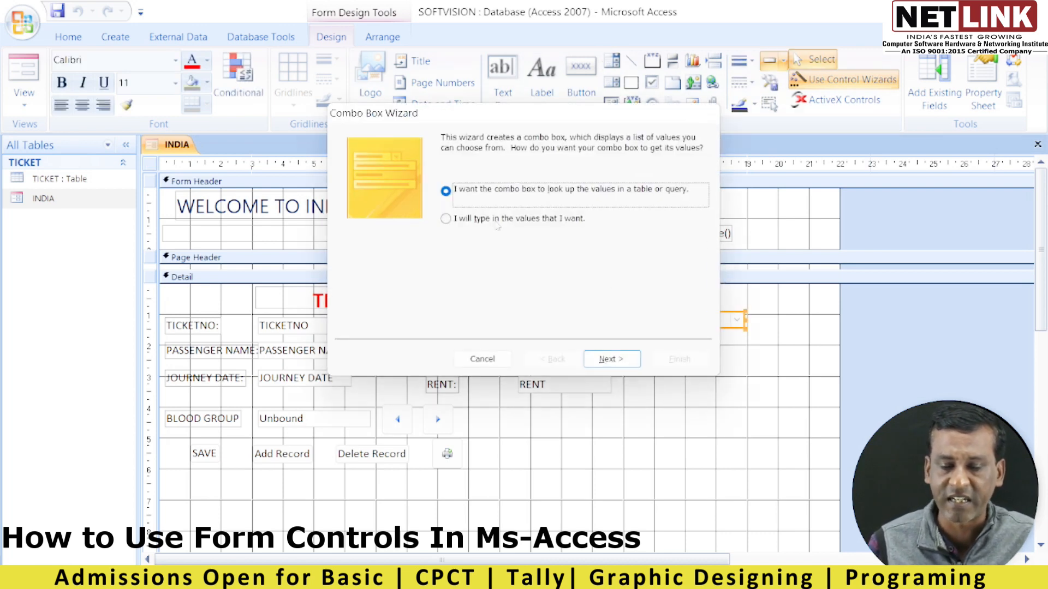
{"action": "left_click", "coordinate": [498, 224]}
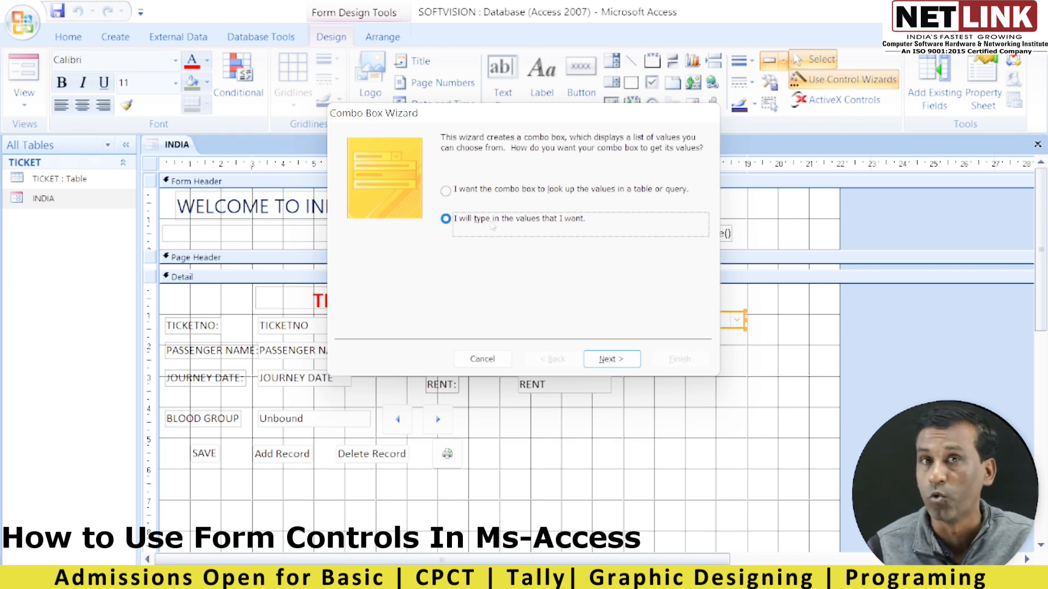
{"action": "left_click", "coordinate": [609, 358]}
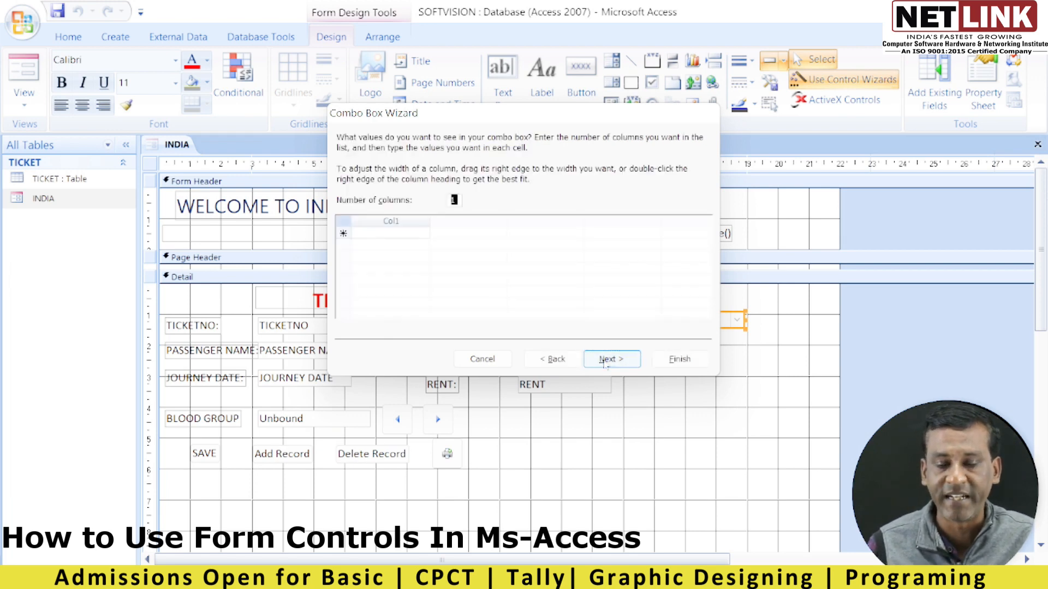
Enter ST, SC, OBC and GEN as the combo box's values in a single column.
{"action": "left_click", "coordinate": [397, 233]}
{"action": "type", "text": "ST"}
{"action": "key", "text": "Tab"}
{"action": "type", "text": "SC"}
{"action": "key", "text": "Tab"}
{"action": "type", "text": "OBC"}
{"action": "key", "text": "Tab"}
{"action": "type", "text": "GEN"}
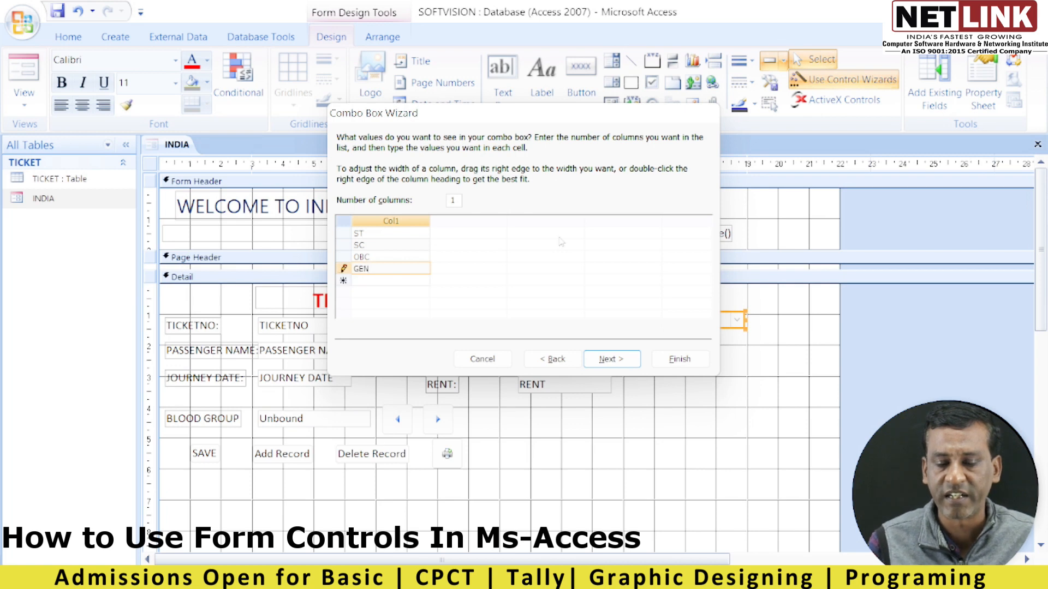
Keep the default value handling, label the combo box CATEGORY OF STUDENT and finish the wizard.
{"action": "left_click", "coordinate": [612, 362]}
{"action": "left_click", "coordinate": [611, 360]}
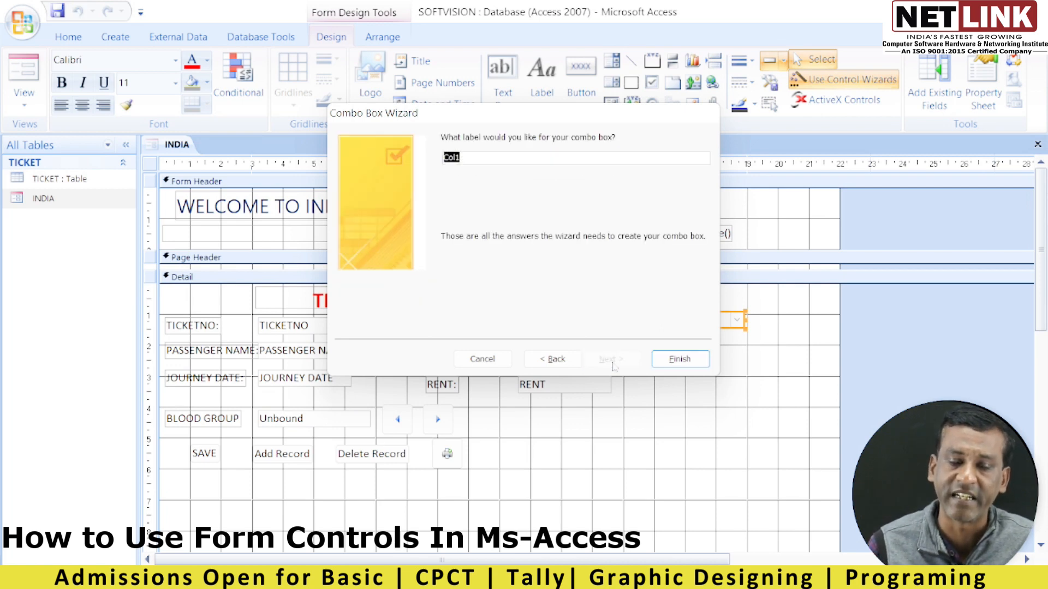
{"action": "type", "text": "CATEGORY O"}
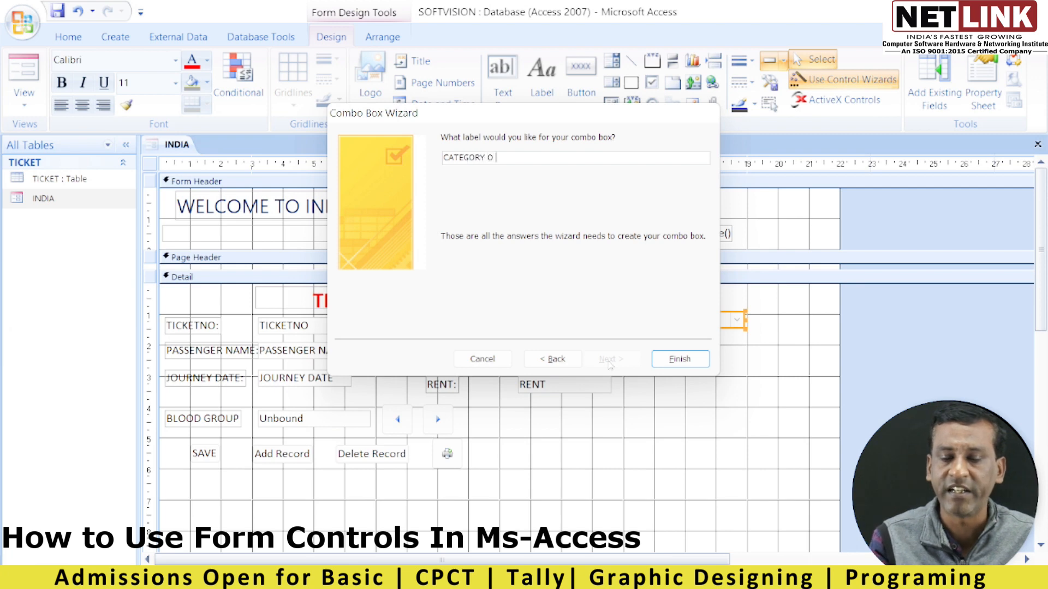
{"action": "type", "text": "F STUDENT"}
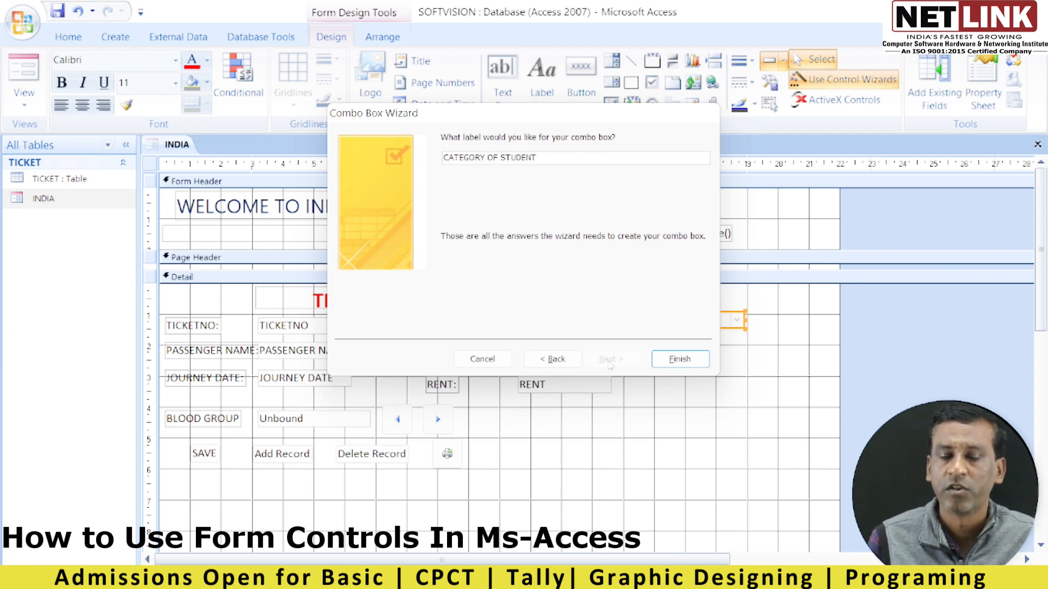
{"action": "left_click", "coordinate": [680, 358]}
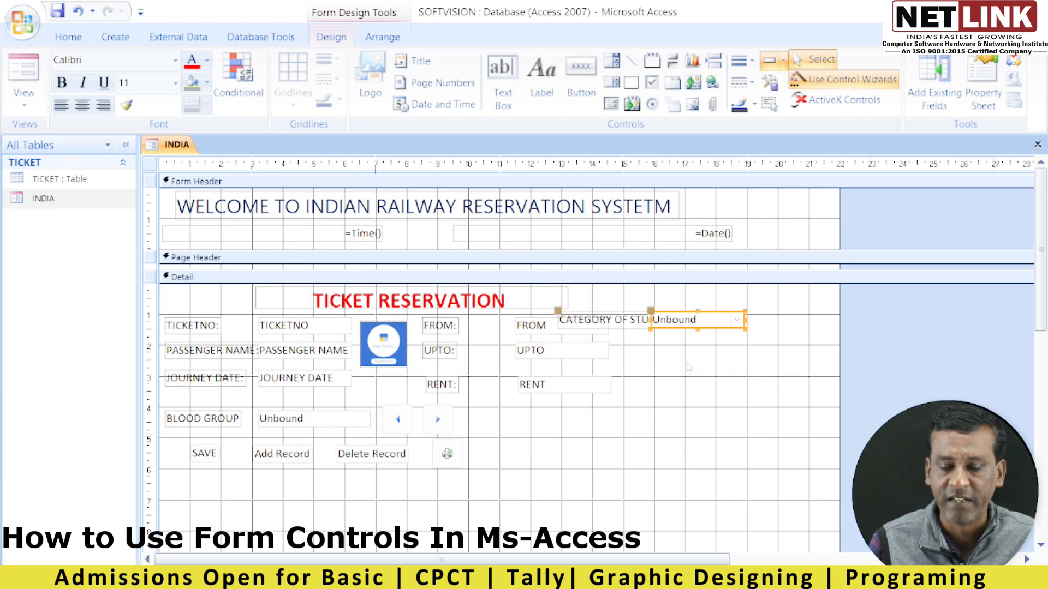
Arrange the combo box level with the FROM field, with its CATEGORY OF STUDENT label directly above it.
{"action": "left_click_drag", "start_coordinate": [683, 313], "coordinate": [753, 327]}
{"action": "left_click_drag", "start_coordinate": [629, 325], "coordinate": [620, 284]}
{"action": "left_click_drag", "start_coordinate": [724, 326], "coordinate": [624, 322]}
Make the CATEGORY OF STUDENT label bold and red.
{"action": "left_click", "coordinate": [652, 305]}
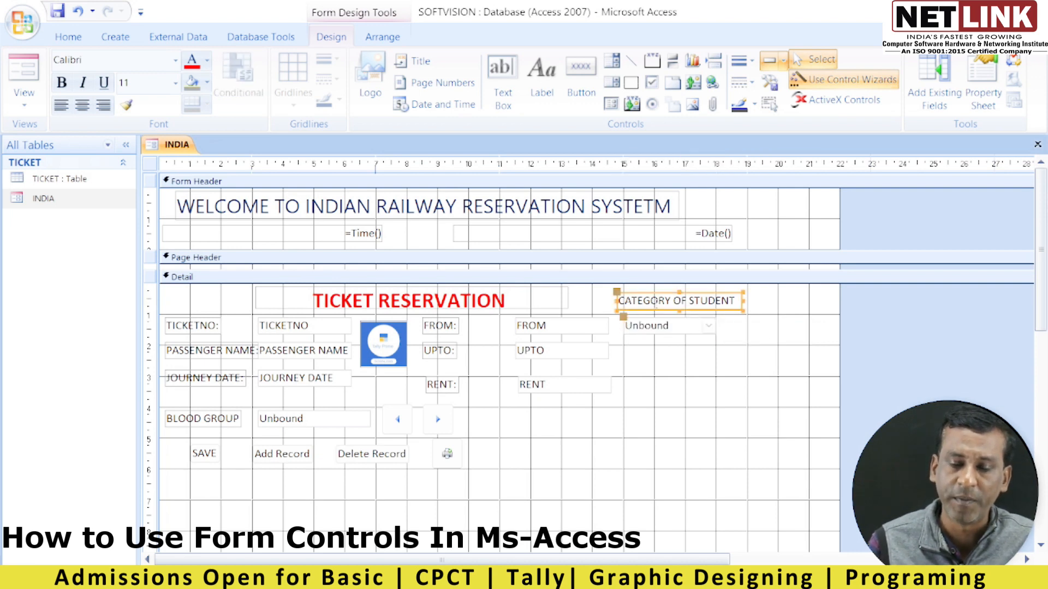
{"action": "left_click", "coordinate": [62, 83]}
{"action": "left_click", "coordinate": [192, 61]}
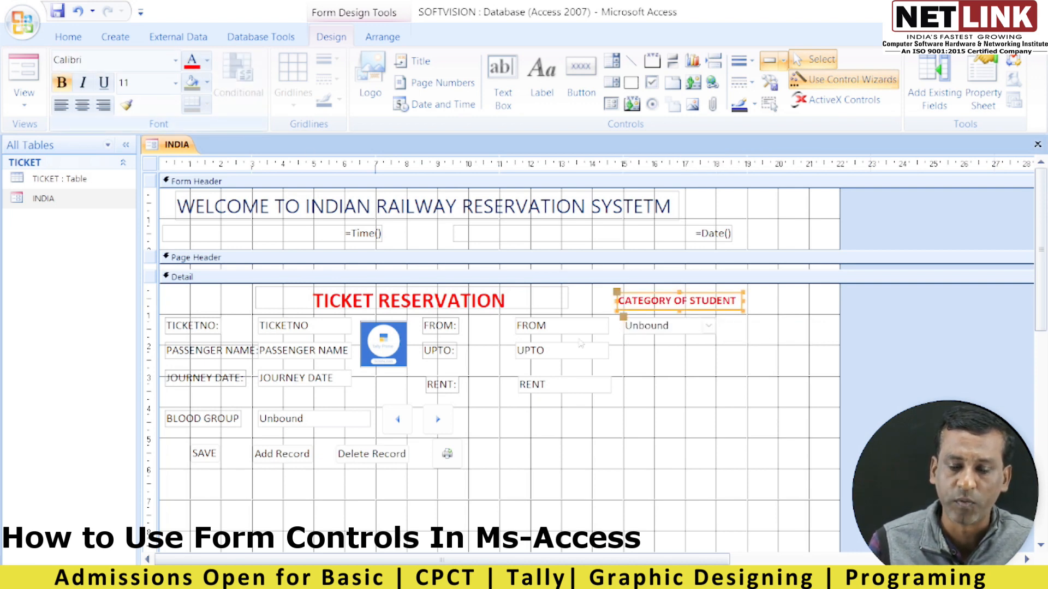
{"action": "left_click", "coordinate": [692, 387]}
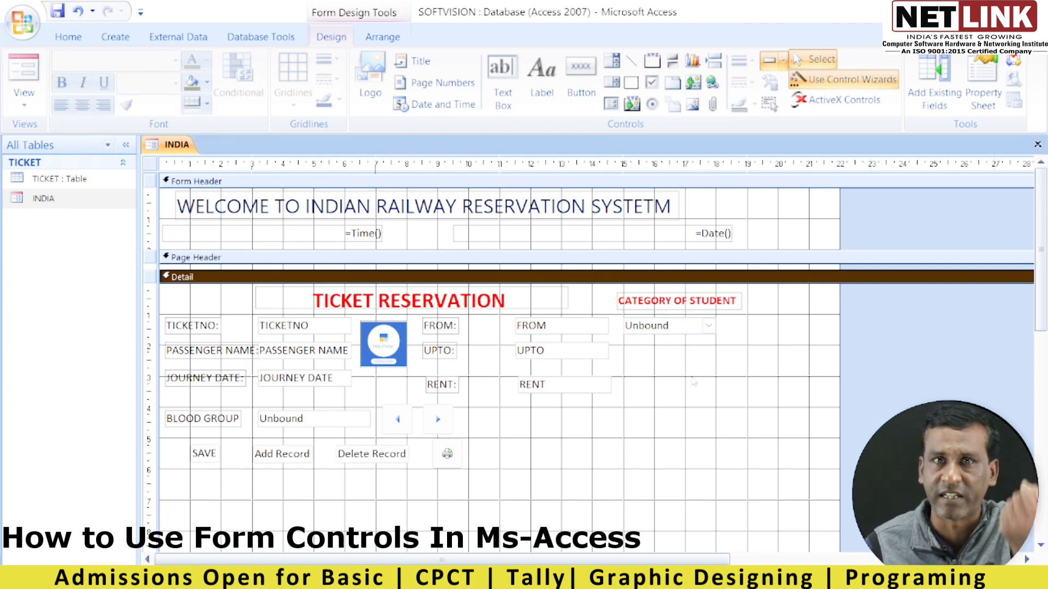
Place a list box with typed-in values below the category combo box, to the right of the RENT field.
{"action": "left_click", "coordinate": [611, 82]}
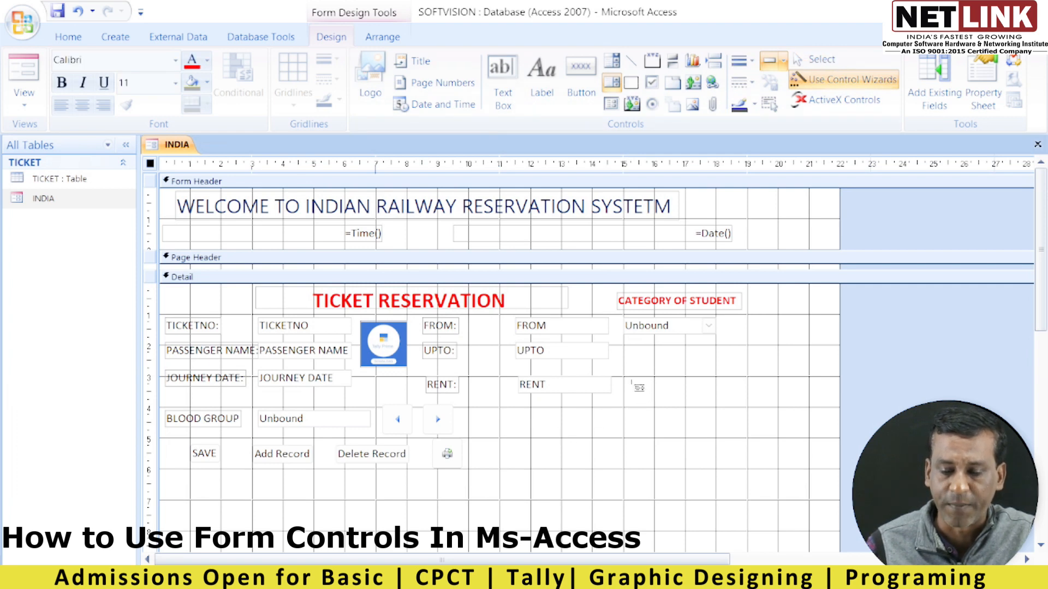
{"action": "left_click", "coordinate": [631, 379]}
{"action": "left_click", "coordinate": [493, 223]}
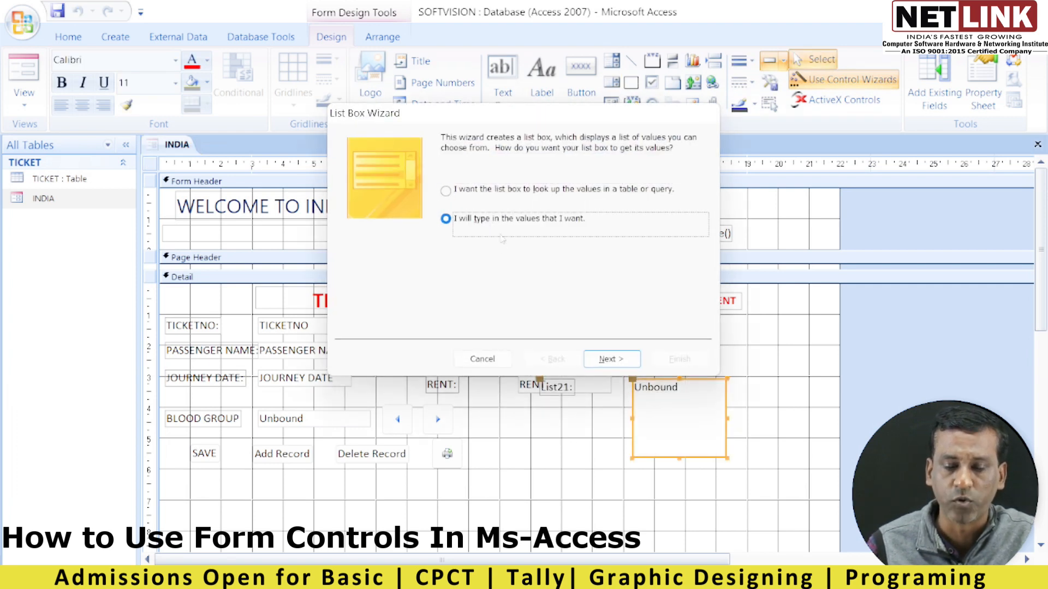
{"action": "left_click", "coordinate": [614, 361]}
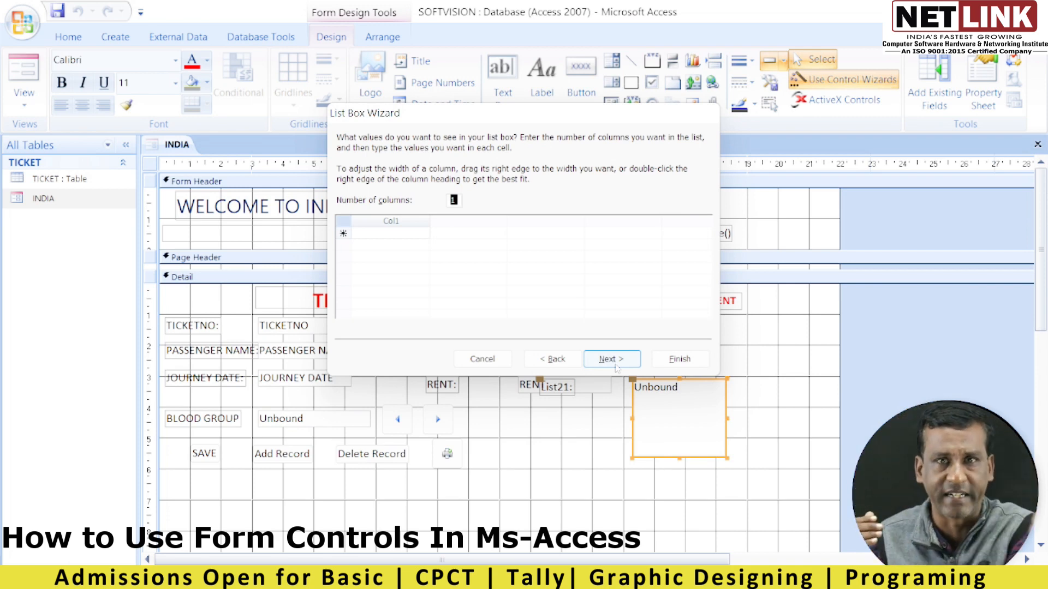
Enter INDORE, BHOPAL, GWALIOUR, SATNA, BHIND and MURENA as the list box's values.
{"action": "left_click", "coordinate": [390, 233]}
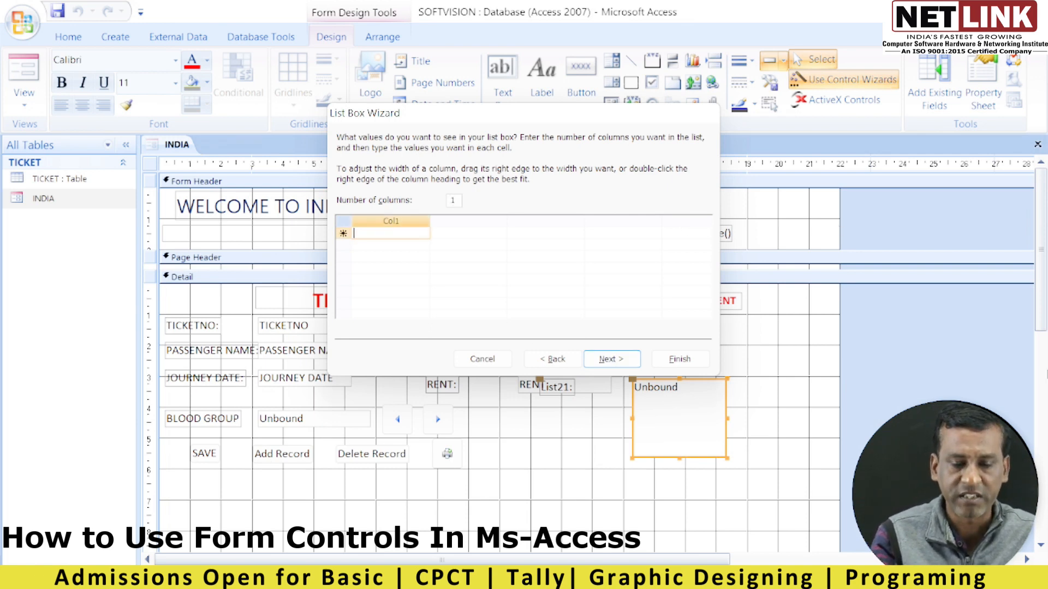
{"action": "type", "text": "INDORE"}
{"action": "key", "text": "Return"}
{"action": "type", "text": "BHOPAL"}
{"action": "key", "text": "Return"}
{"action": "type", "text": "GWAL"}
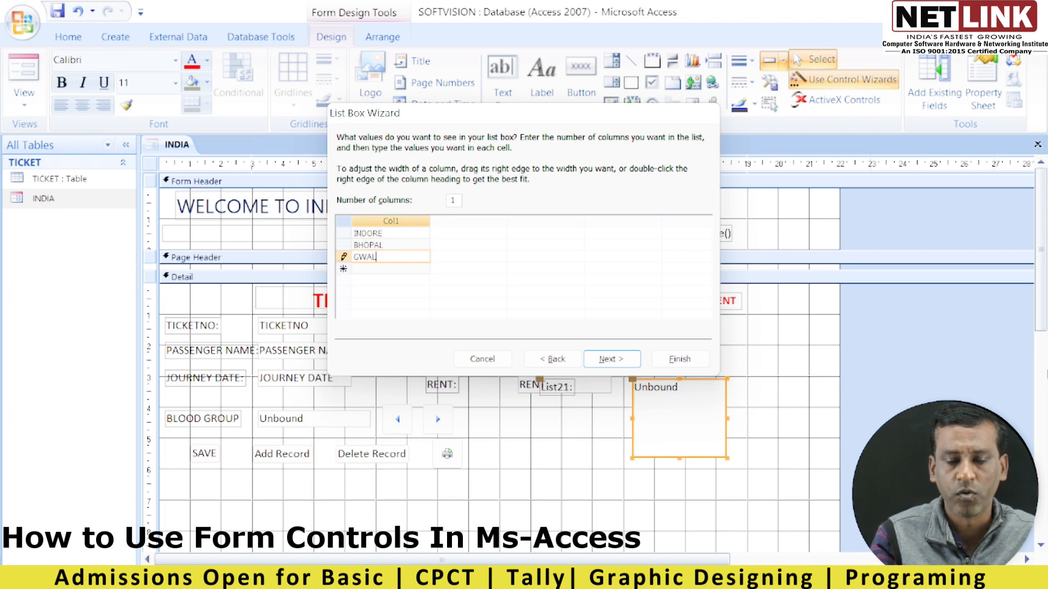
{"action": "type", "text": "IOUR"}
{"action": "key", "text": "Return"}
{"action": "type", "text": "SATNA"}
{"action": "key", "text": "Return"}
{"action": "type", "text": "BHIND"}
{"action": "key", "text": "Return"}
{"action": "type", "text": "MUREN"}
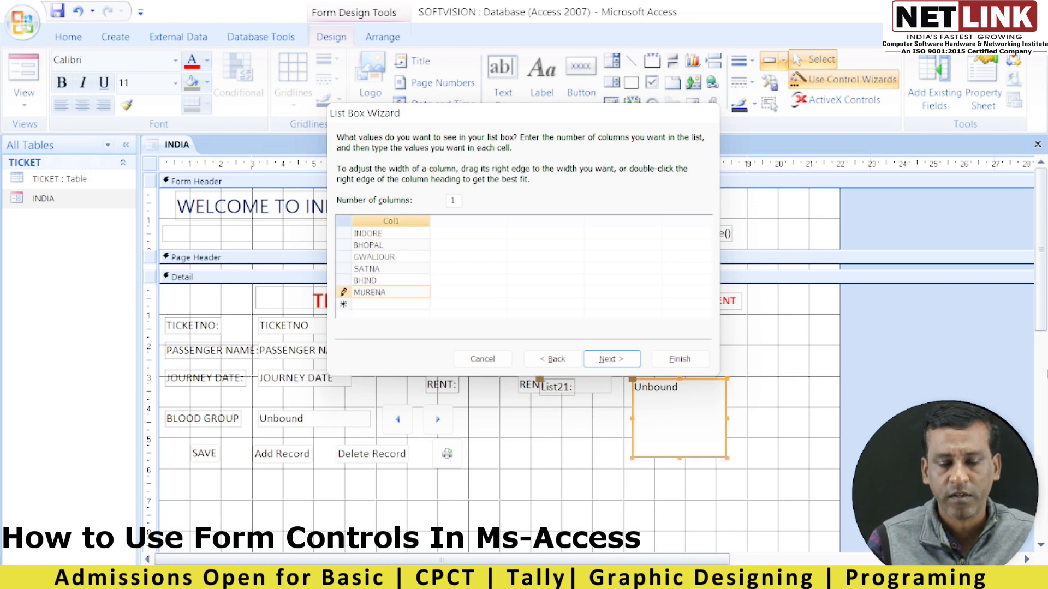
{"action": "type", "text": "A"}
Keep the selected value remembered for later use, label the list box DISTRICT and finish the wizard.
{"action": "left_click", "coordinate": [600, 360]}
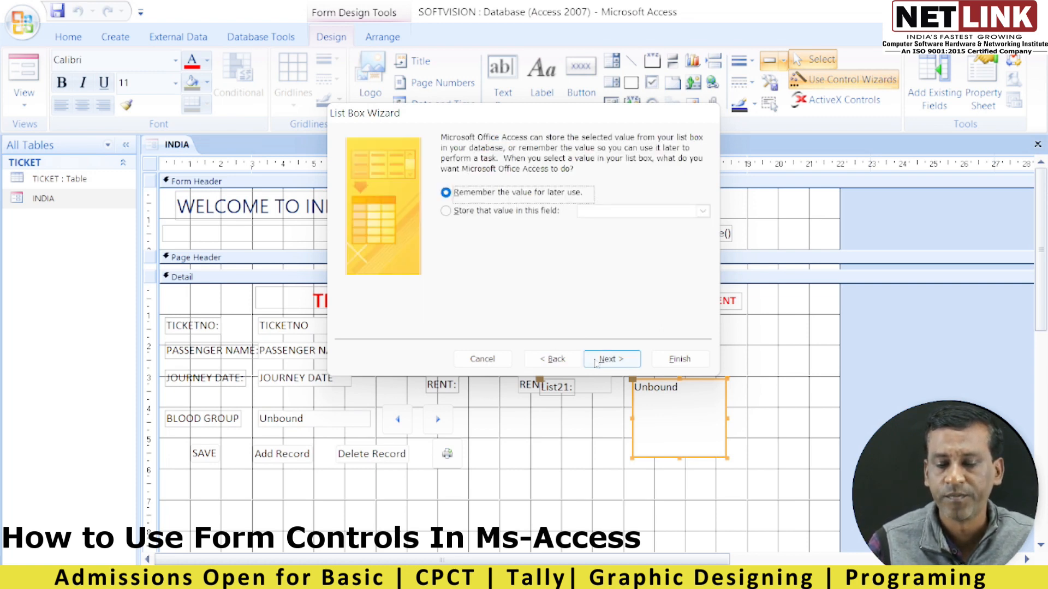
{"action": "left_click", "coordinate": [597, 361]}
{"action": "type", "text": "DISTRICT"}
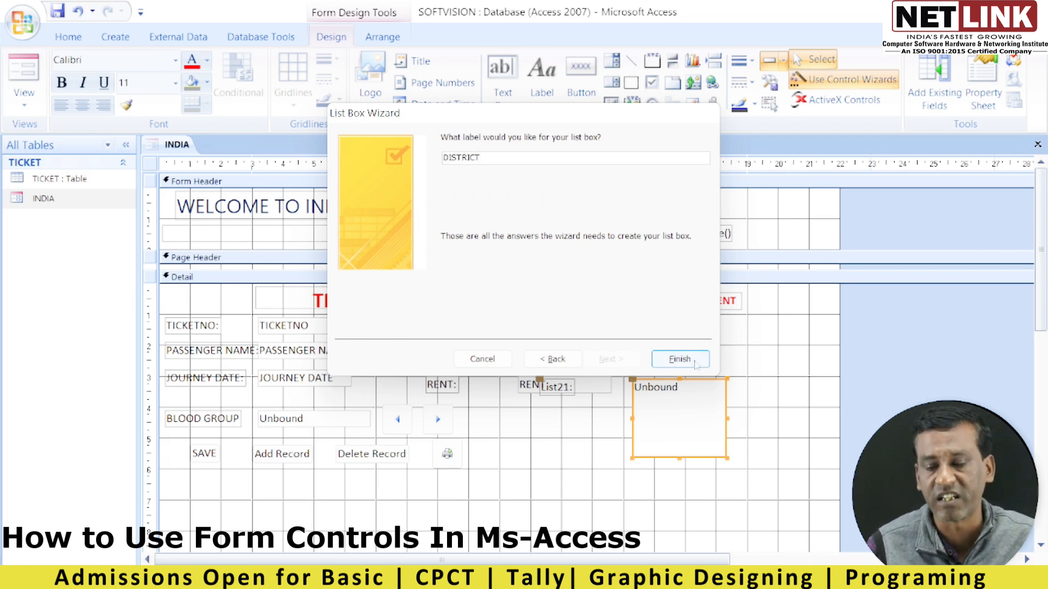
{"action": "left_click", "coordinate": [677, 360]}
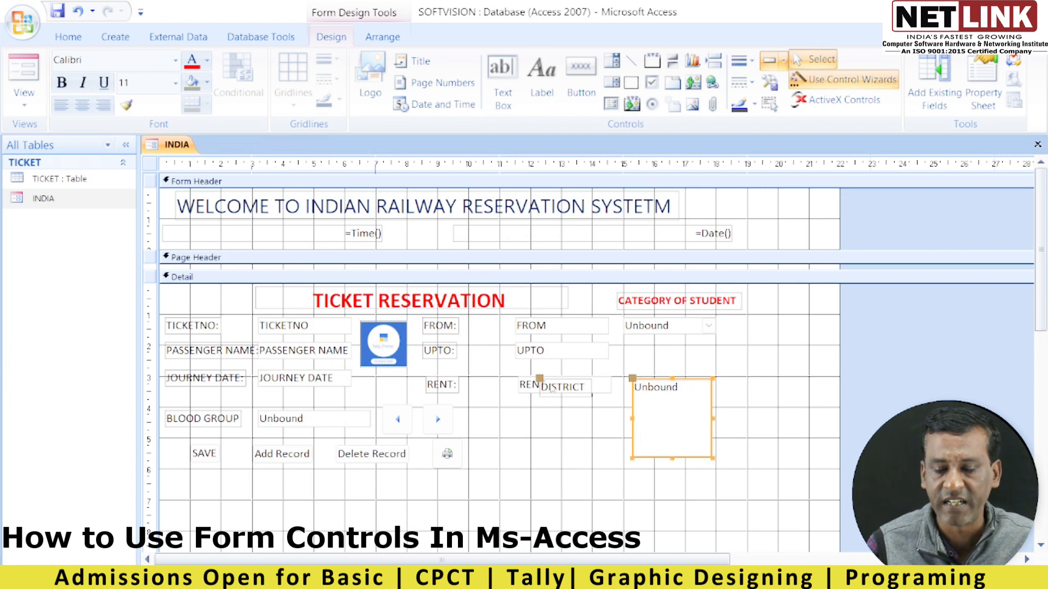
Move the DISTRICT label directly above its list box, then save and close the form.
{"action": "left_click_drag", "start_coordinate": [552, 388], "coordinate": [642, 364]}
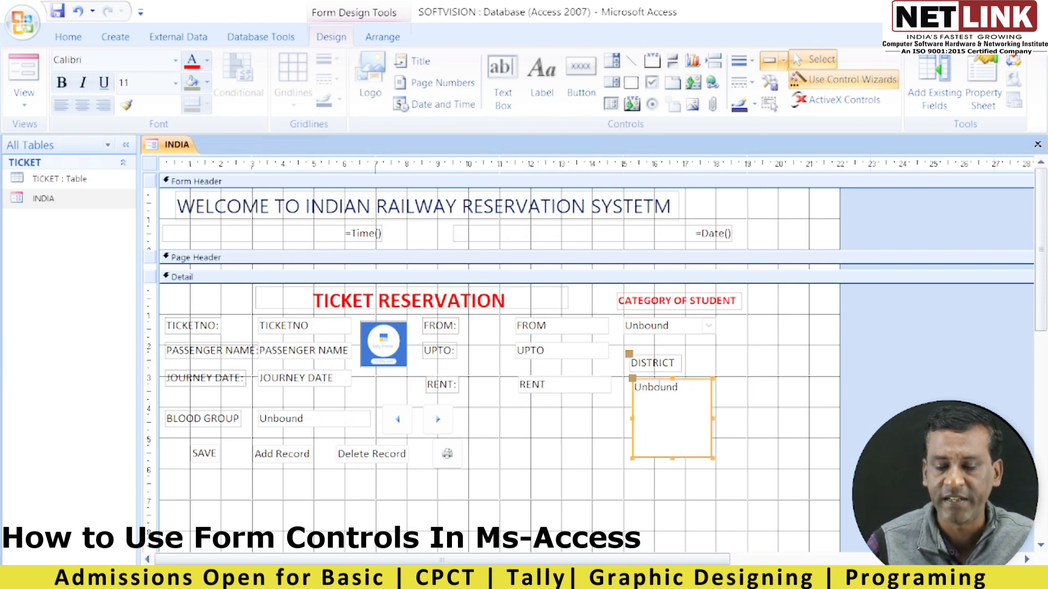
{"action": "key", "text": "ctrl+w"}
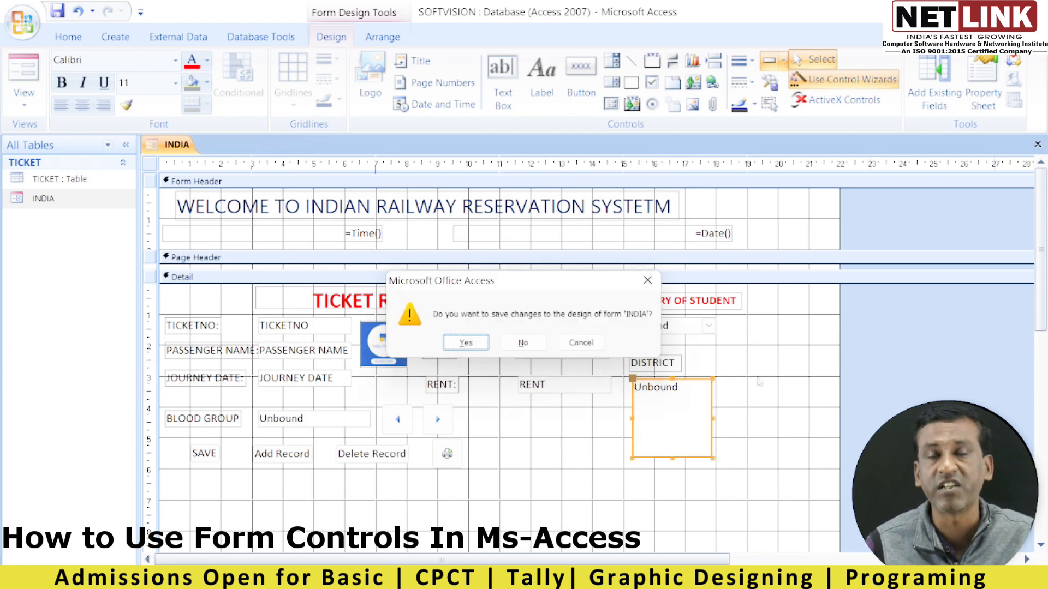
{"action": "left_click", "coordinate": [478, 345]}
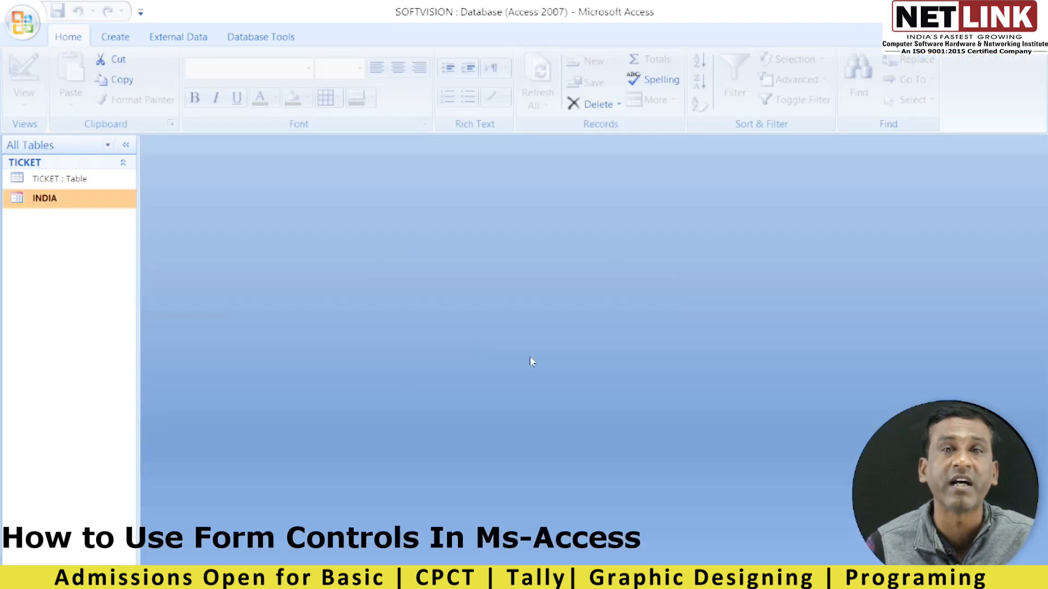
Open the INDIA form and try out several DISTRICT and category choices, ending on SATNA and OBC.
{"action": "double_click", "coordinate": [82, 199]}
{"action": "left_click", "coordinate": [660, 335]}
{"action": "left_click", "coordinate": [659, 351]}
{"action": "left_click", "coordinate": [661, 378]}
{"action": "left_click", "coordinate": [705, 258]}
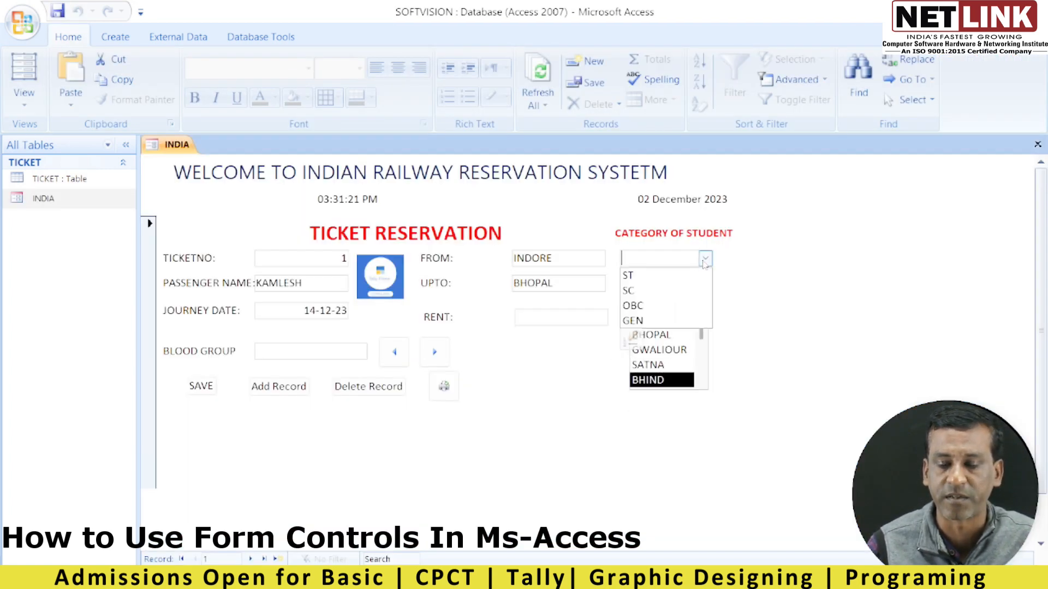
{"action": "left_click", "coordinate": [660, 294]}
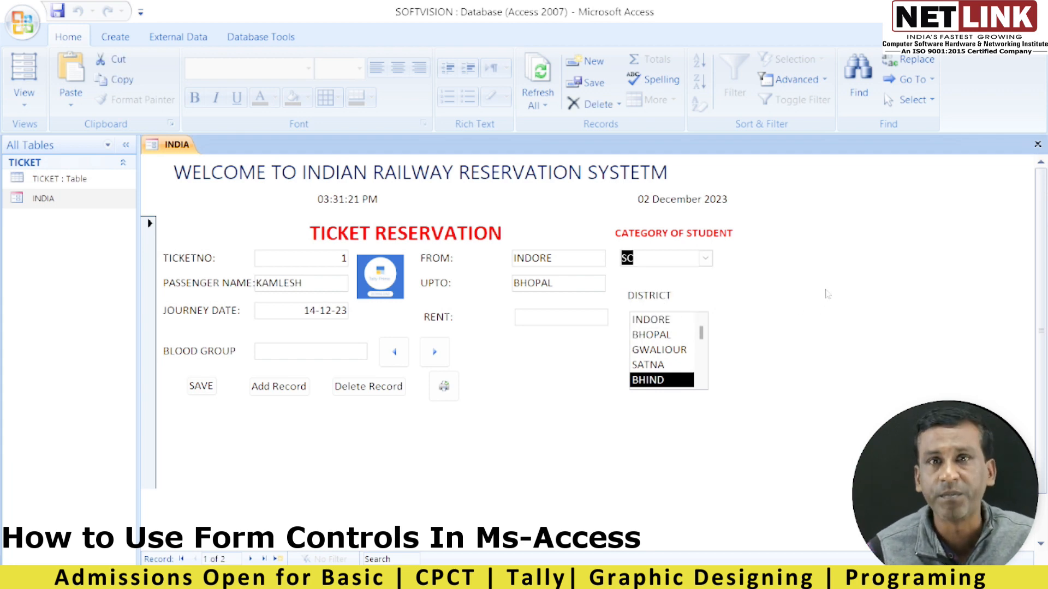
{"action": "left_click", "coordinate": [636, 351]}
{"action": "left_click", "coordinate": [705, 259]}
{"action": "left_click", "coordinate": [646, 304]}
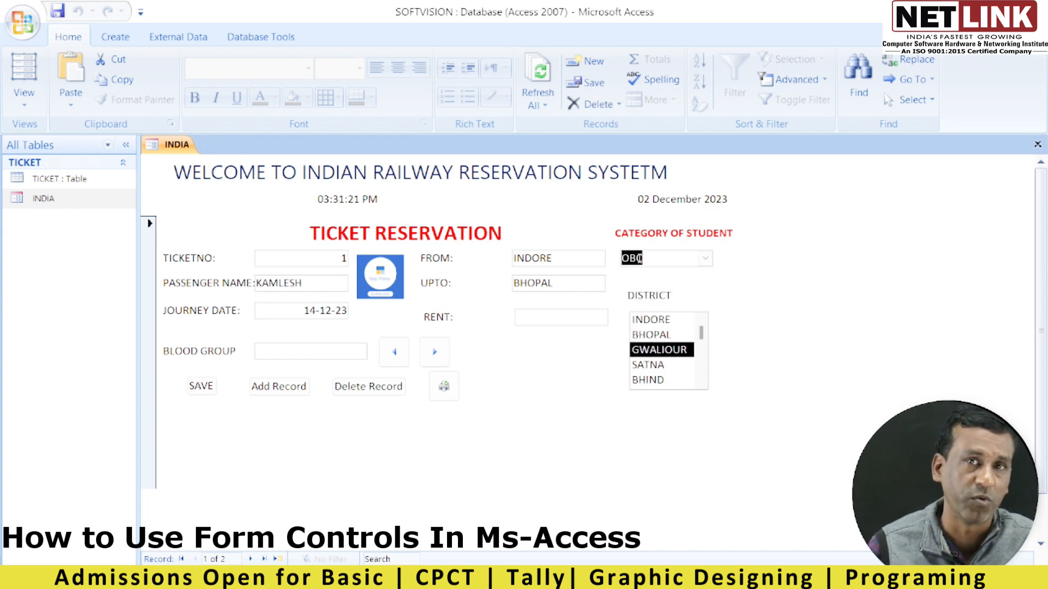
{"action": "left_click", "coordinate": [655, 335]}
{"action": "left_click", "coordinate": [661, 364]}
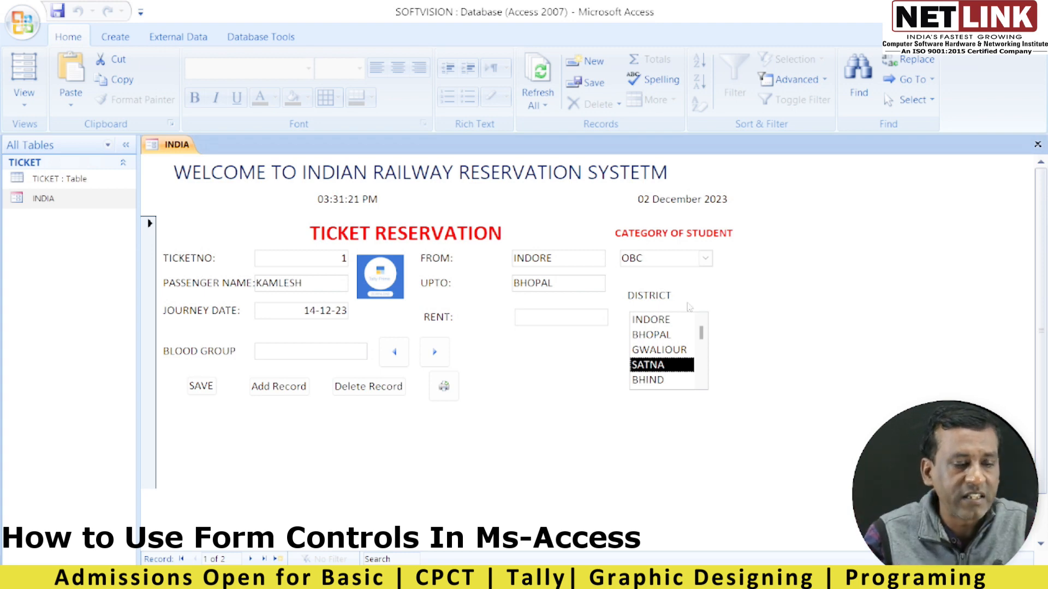
In the INDIA form's design, draw a full-width line below the record buttons and a rectangle around all the detail controls.
{"action": "right_click", "coordinate": [69, 205]}
{"action": "left_click", "coordinate": [123, 251]}
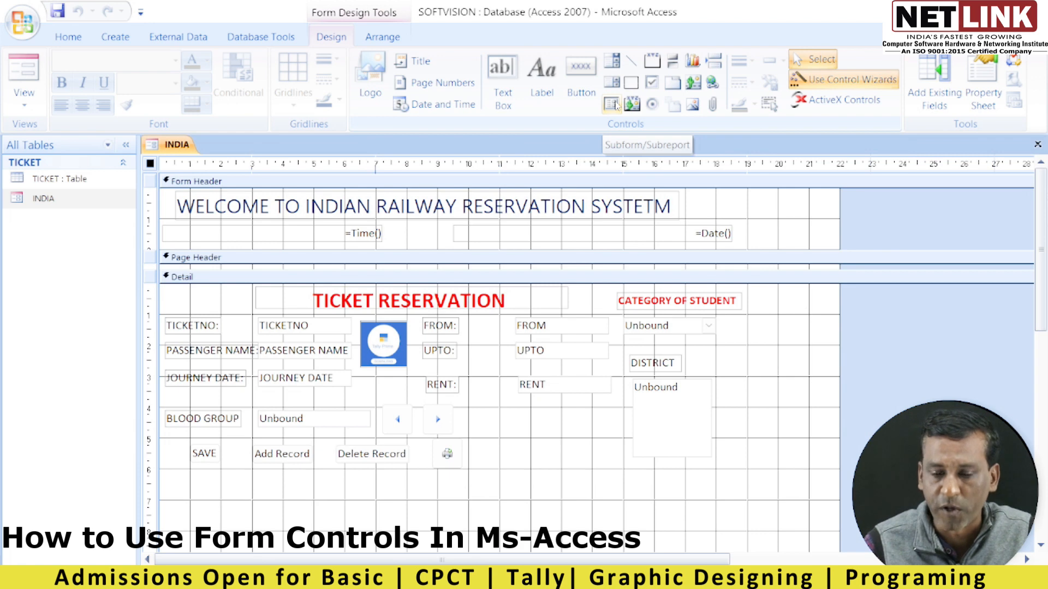
{"action": "left_click", "coordinate": [631, 61]}
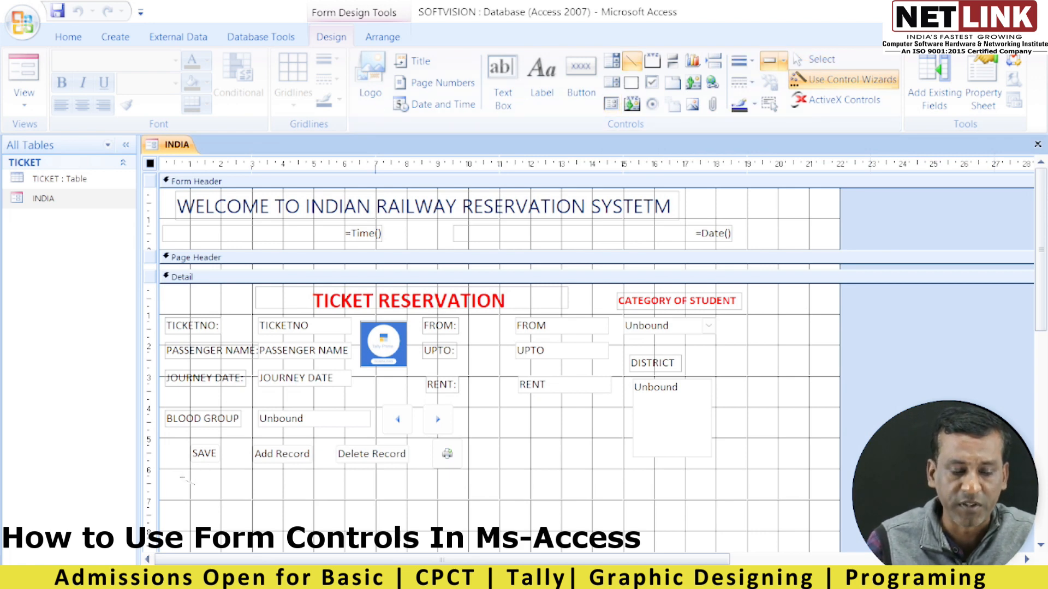
{"action": "left_click_drag", "start_coordinate": [161, 470], "coordinate": [838, 471]}
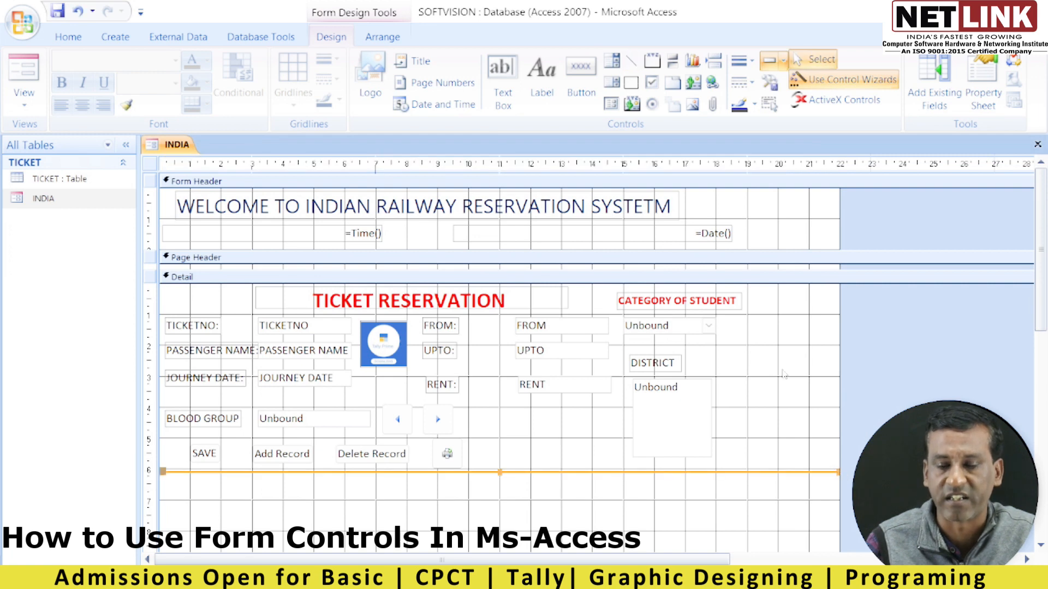
{"action": "left_click", "coordinate": [632, 83]}
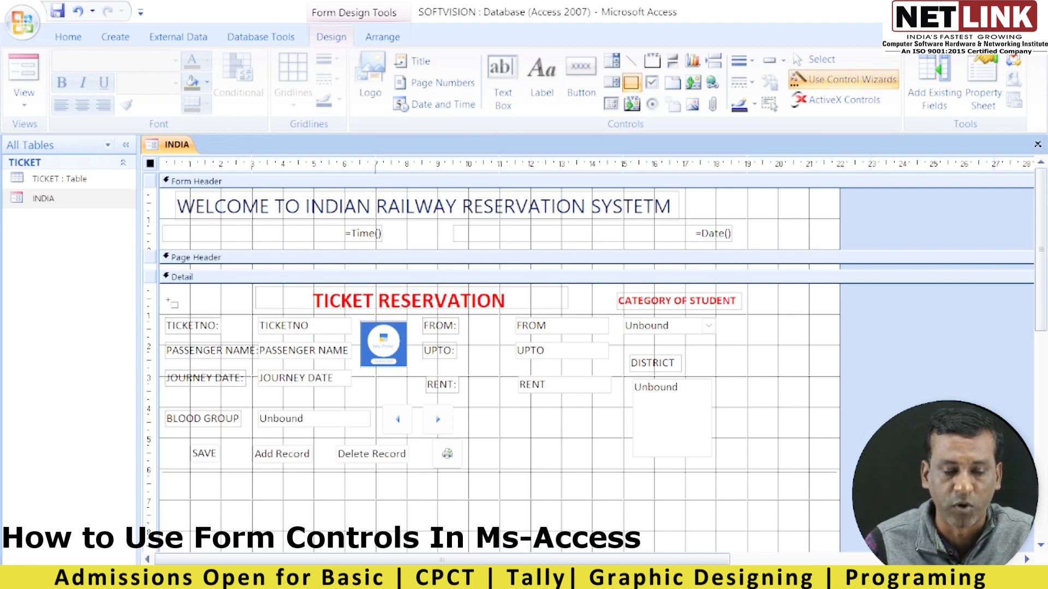
{"action": "mouse_move", "coordinate": [162, 285]}
{"action": "left_mouse_down"}
{"action": "mouse_move", "coordinate": [188, 396]}
{"action": "mouse_move", "coordinate": [758, 493]}
{"action": "mouse_move", "coordinate": [763, 481]}
{"action": "mouse_move", "coordinate": [835, 472]}
{"action": "left_mouse_up"}
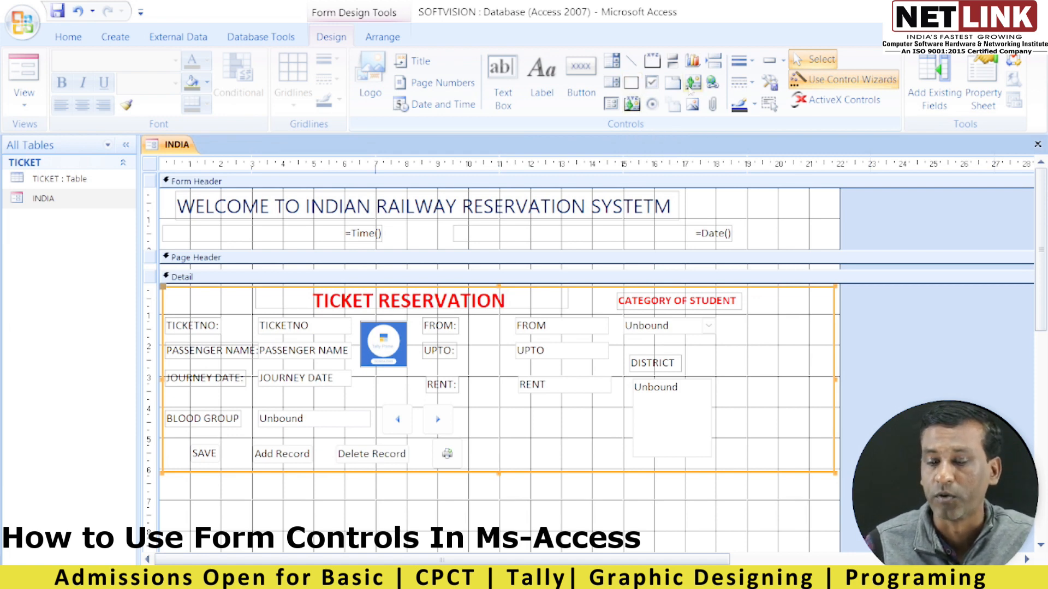
Place an option group below the SAVE and Add Record buttons with the option labels HINDI, ENGLISH and OTHER.
{"action": "left_click", "coordinate": [652, 61]}
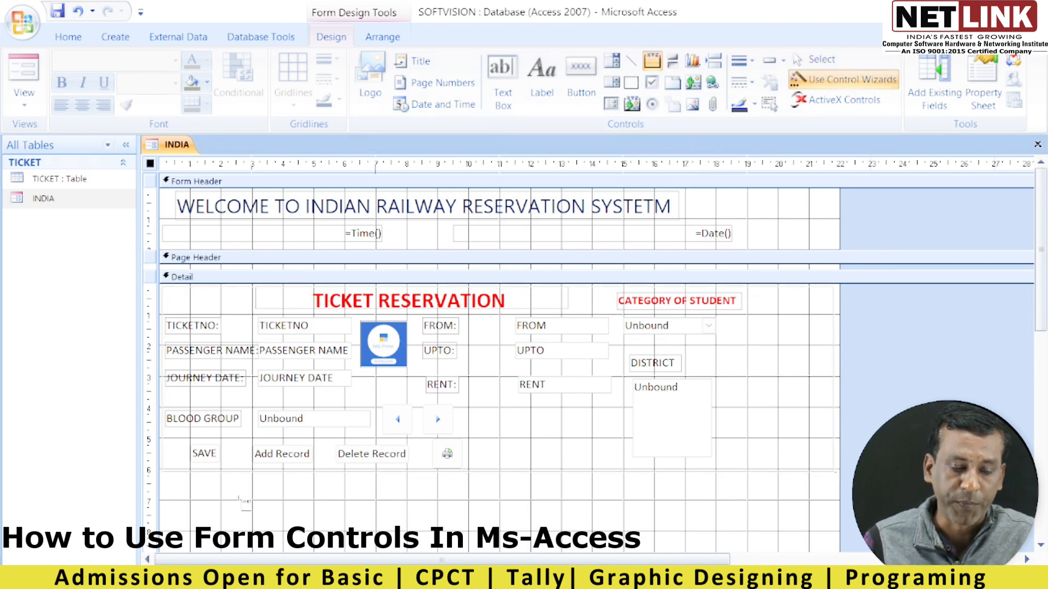
{"action": "left_click_drag", "start_coordinate": [219, 482], "coordinate": [312, 546]}
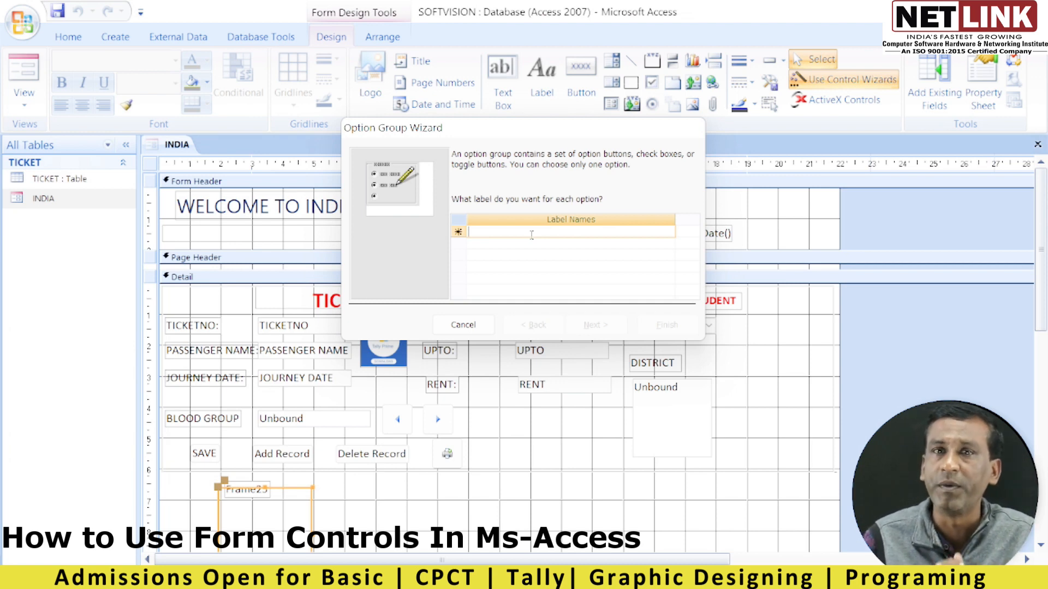
{"action": "type", "text": "HINDI"}
{"action": "key", "text": "Down"}
{"action": "type", "text": "ENGLISH"}
{"action": "key", "text": "Down"}
{"action": "type", "text": "OTHER"}
{"action": "left_click", "coordinate": [595, 326]}
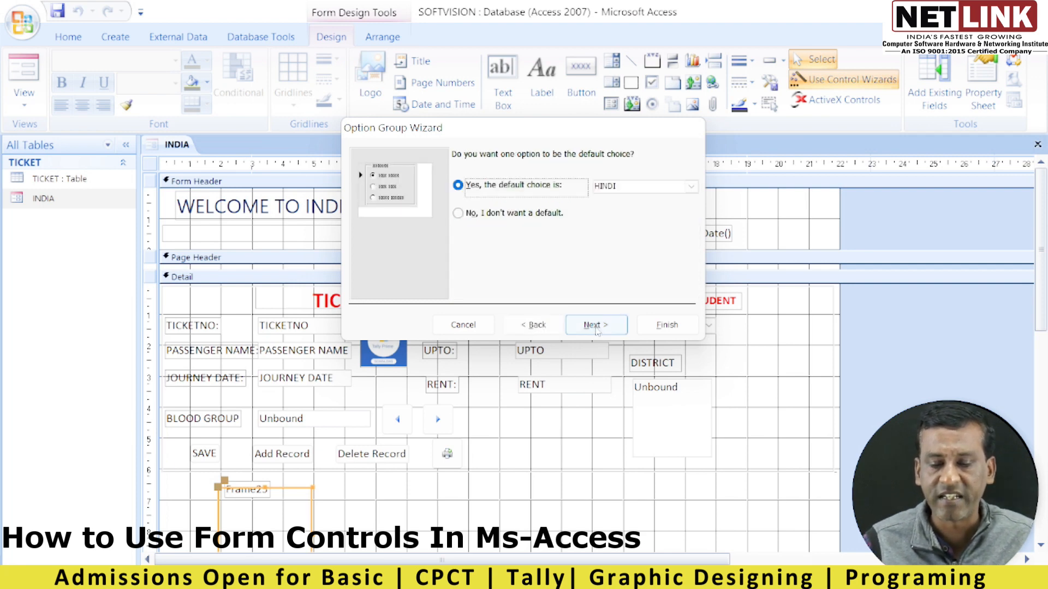
Keep HINDI as the default choice and the value saved for later use, and show the options as etched check boxes.
{"action": "left_click", "coordinate": [595, 326]}
{"action": "left_click", "coordinate": [595, 326]}
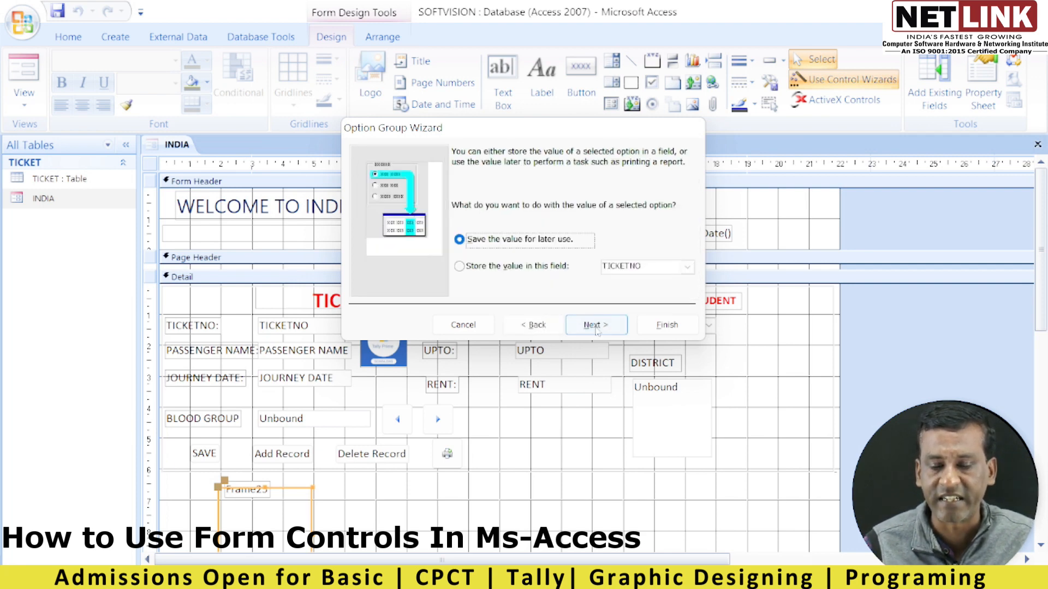
{"action": "left_click", "coordinate": [596, 325]}
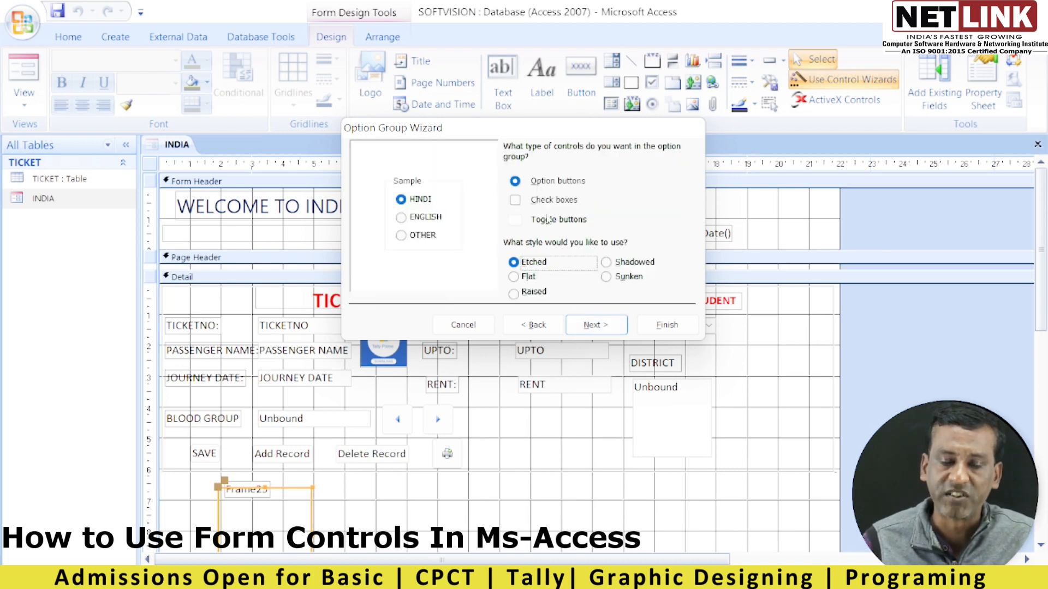
{"action": "left_click", "coordinate": [515, 200]}
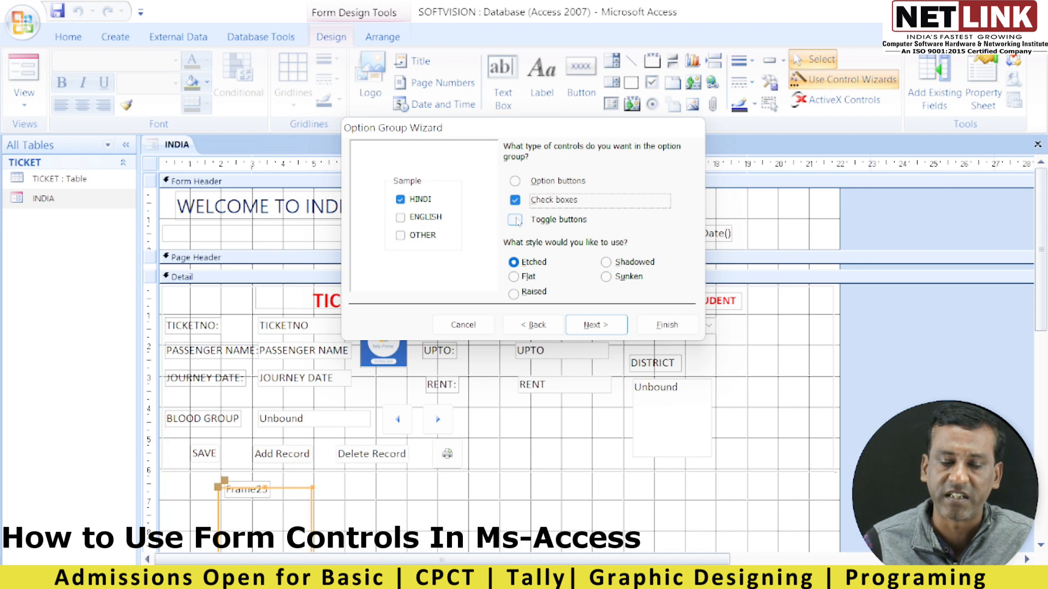
{"action": "left_click", "coordinate": [514, 219]}
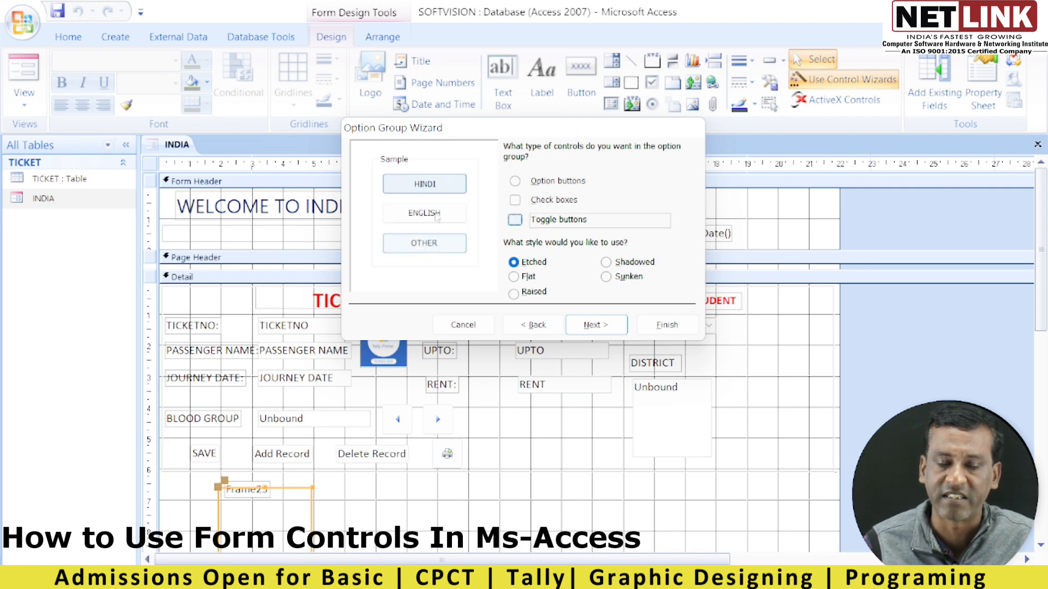
{"action": "left_click", "coordinate": [516, 200]}
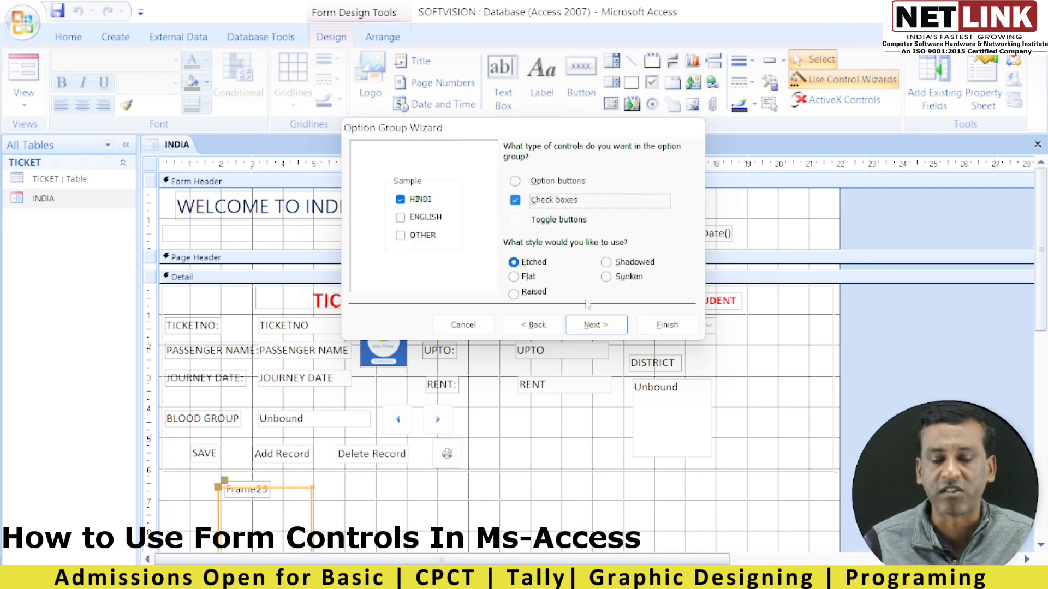
Caption the option group MEDIUM and finish the wizard.
{"action": "left_click", "coordinate": [595, 324]}
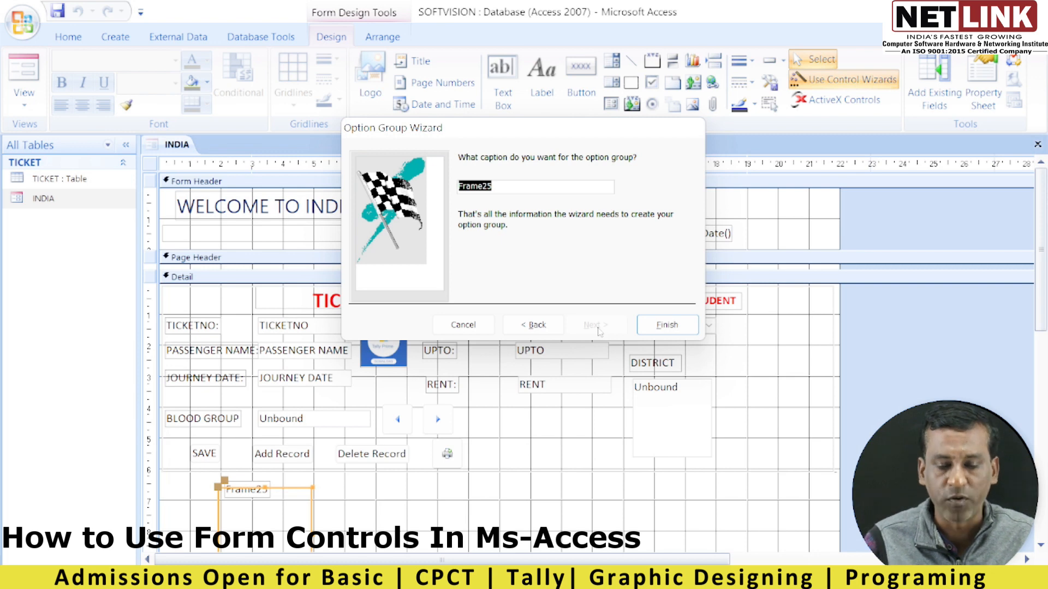
{"action": "type", "text": "MEDIUM"}
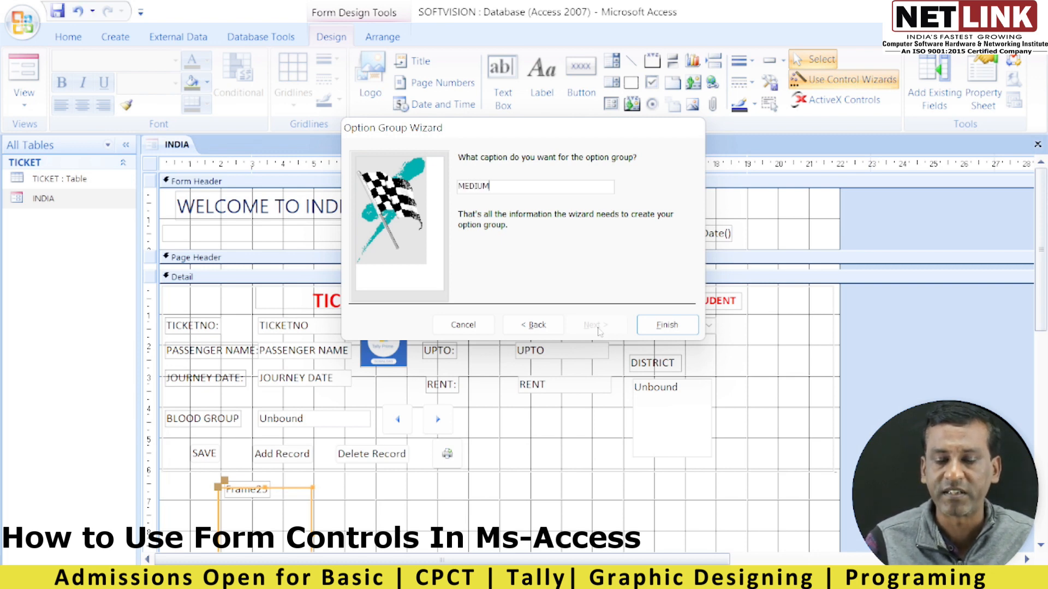
{"action": "left_click", "coordinate": [667, 326]}
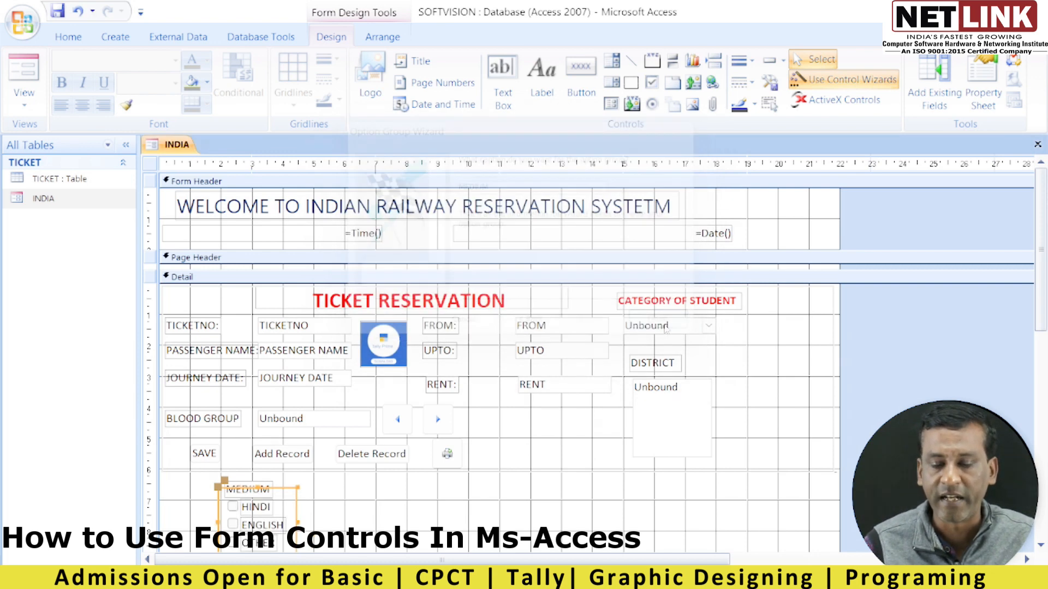
Move the MEDIUM option group to the right of the category combo box, then save and close the form.
{"action": "left_click_drag", "start_coordinate": [297, 491], "coordinate": [822, 326]}
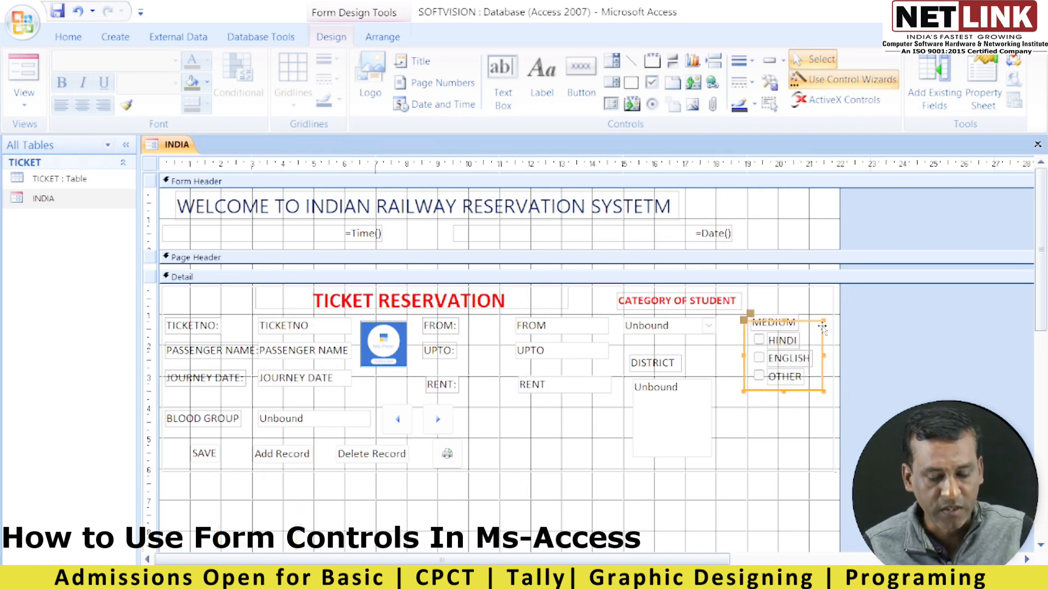
{"action": "key", "text": "ctrl+w"}
{"action": "left_click", "coordinate": [466, 342]}
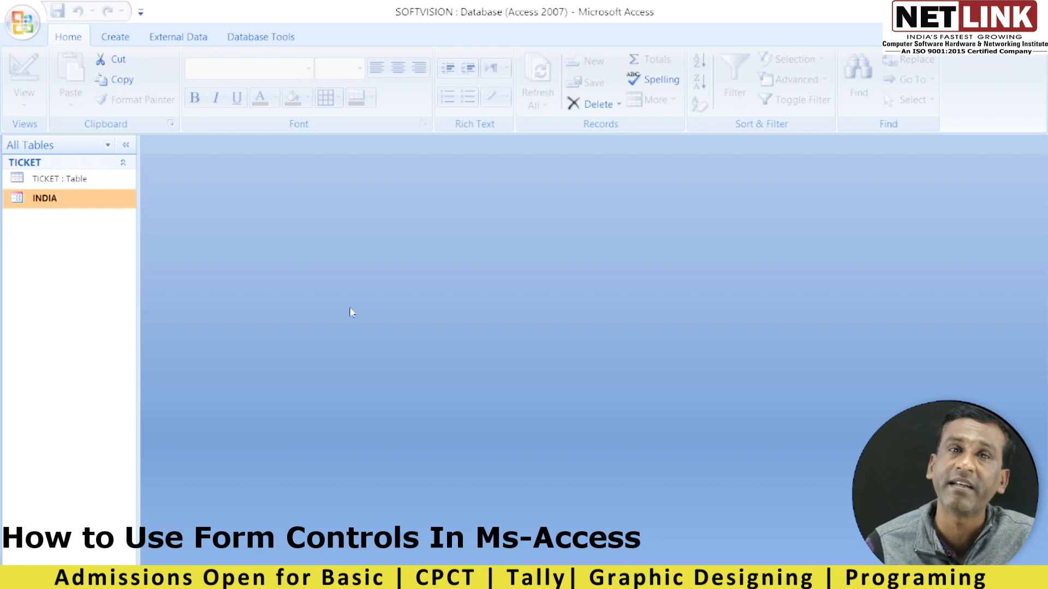
Open the INDIA form and try each MEDIUM check box, ending with HINDI selected.
{"action": "double_click", "coordinate": [41, 200]}
{"action": "left_click", "coordinate": [755, 309]}
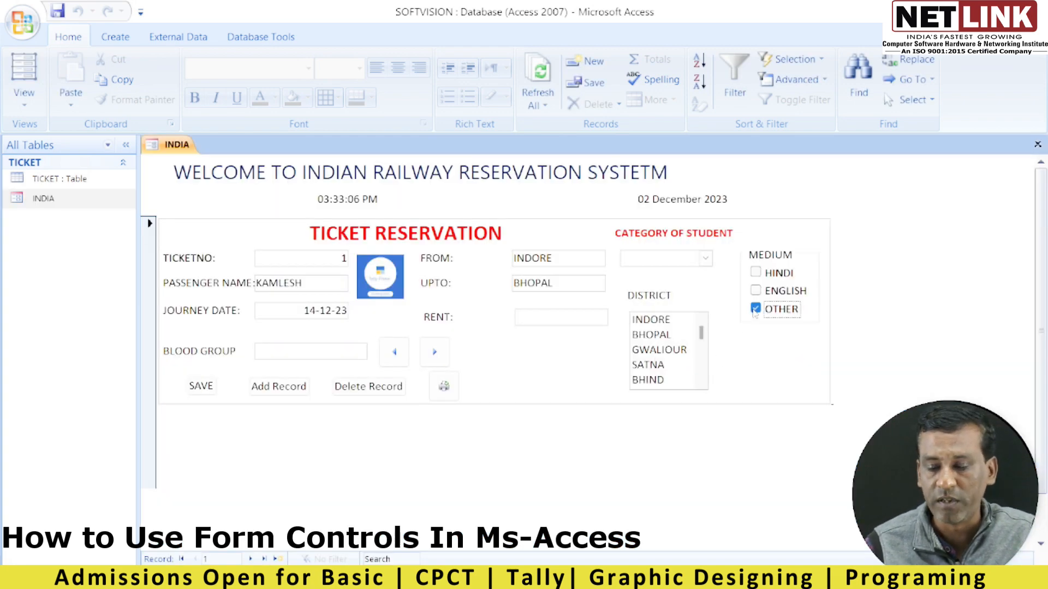
{"action": "left_click", "coordinate": [755, 273]}
{"action": "left_click", "coordinate": [755, 292]}
{"action": "left_click", "coordinate": [755, 309]}
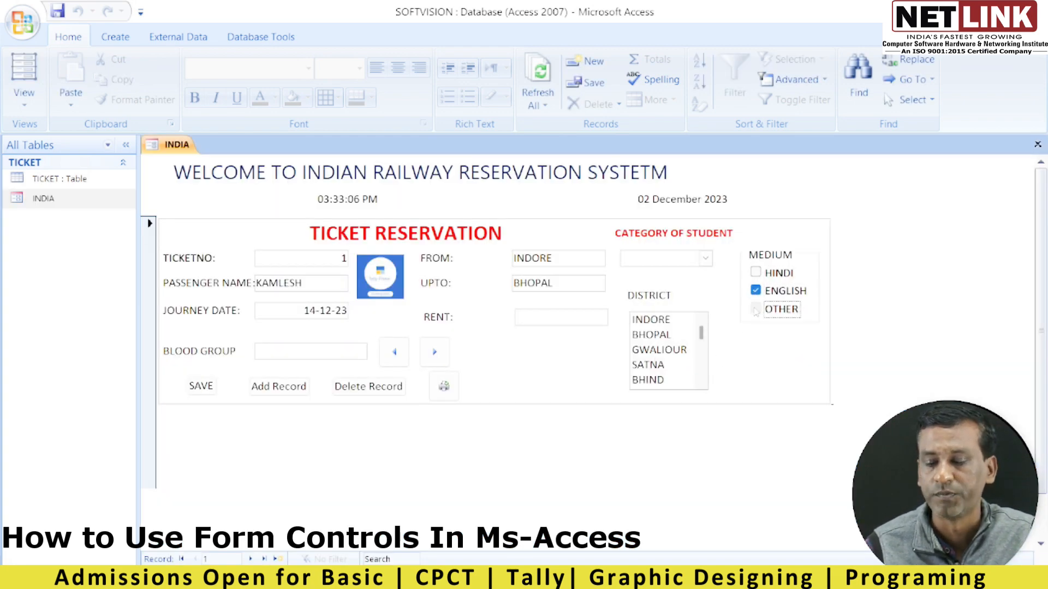
{"action": "left_click", "coordinate": [755, 291]}
{"action": "left_click", "coordinate": [755, 273]}
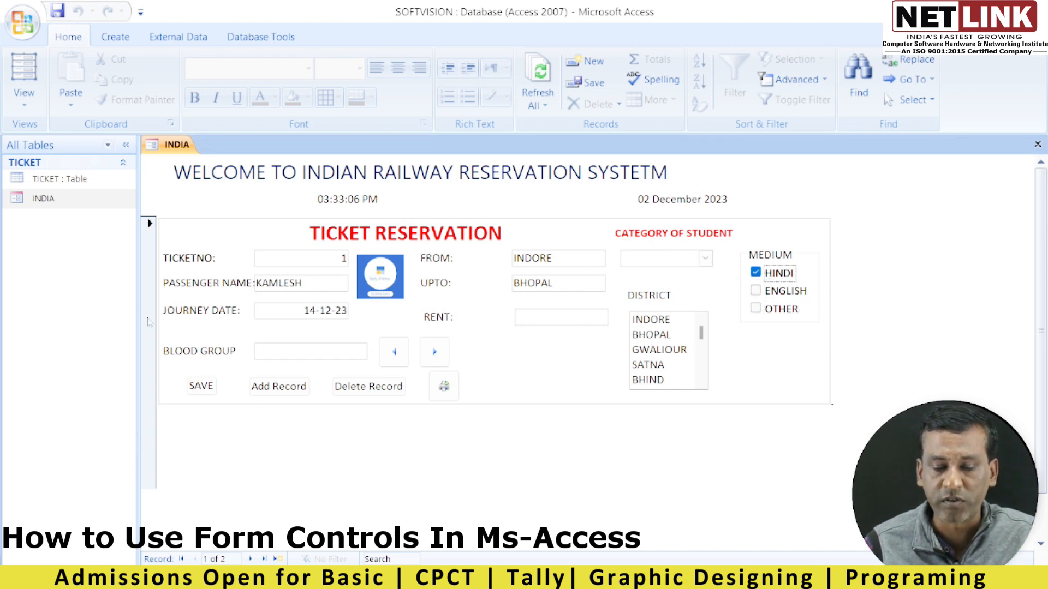
Return the INDIA form to its design and place two separate check boxes below the RENT field, one under the other.
{"action": "right_click", "coordinate": [86, 203]}
{"action": "left_click", "coordinate": [115, 258]}
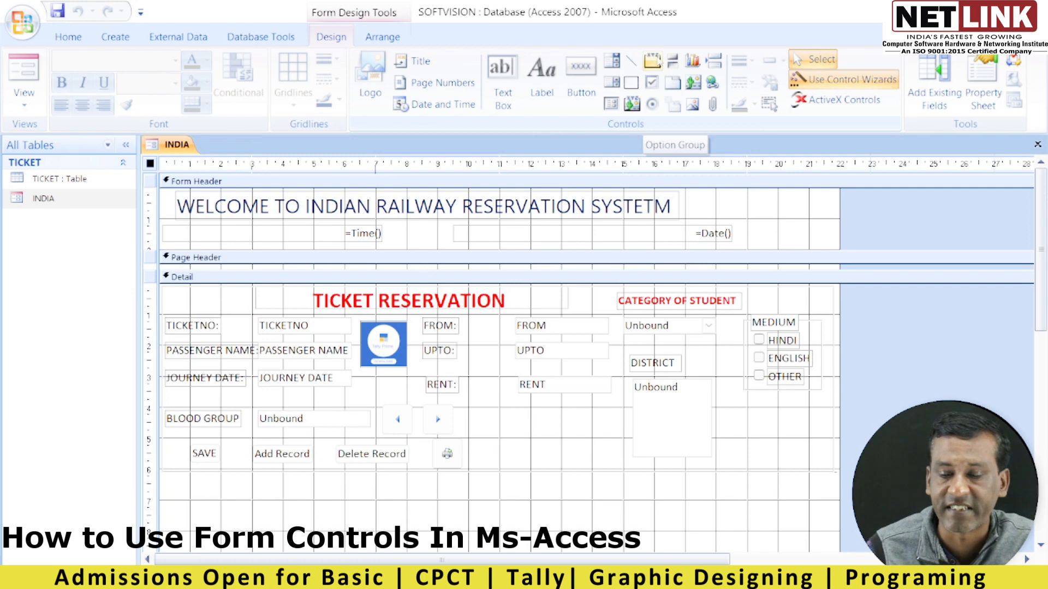
{"action": "left_click", "coordinate": [652, 83]}
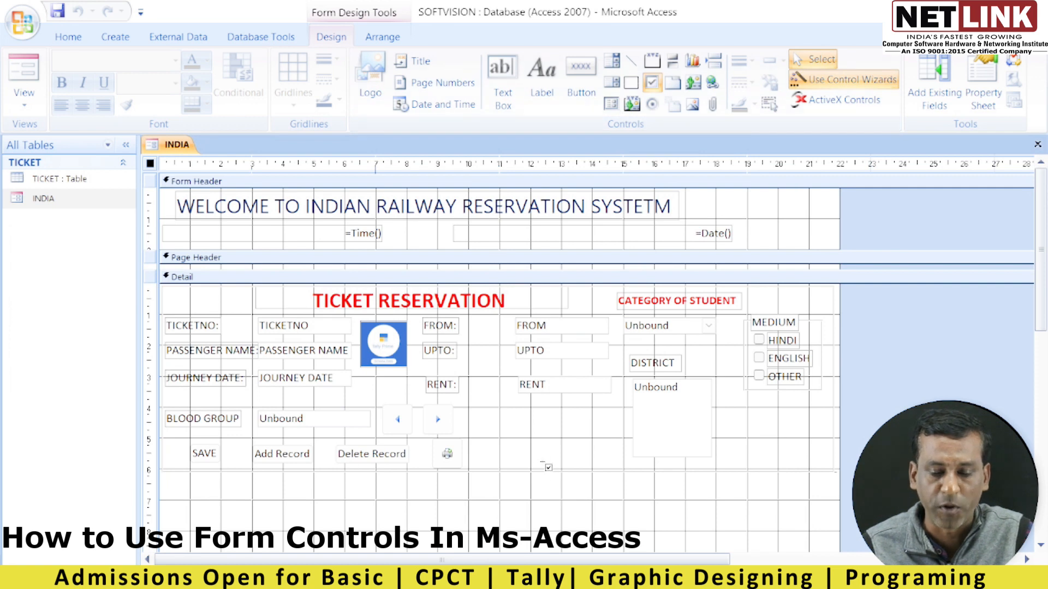
{"action": "left_click", "coordinate": [512, 416]}
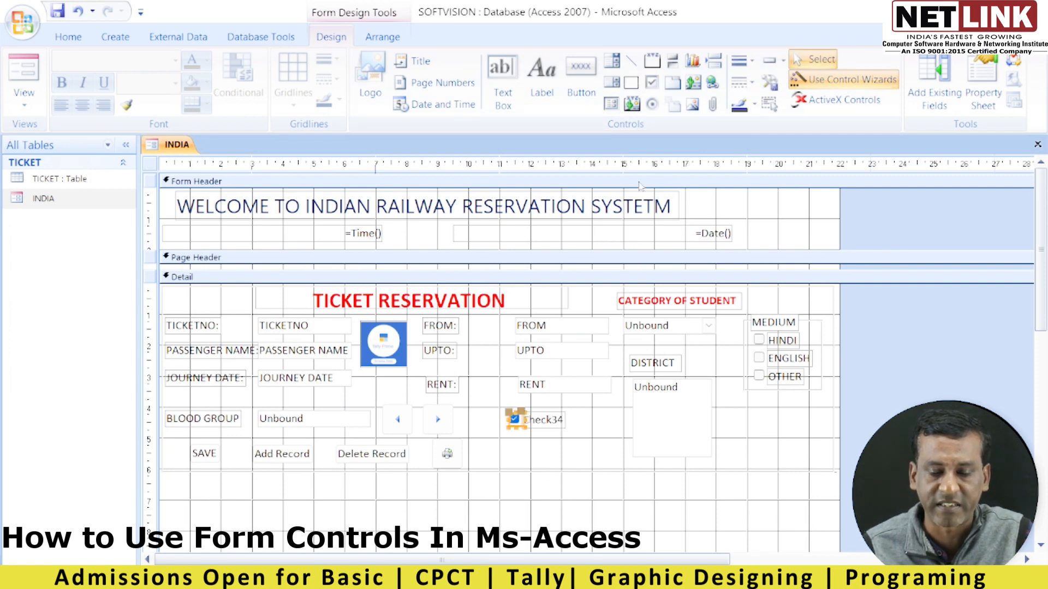
{"action": "left_click", "coordinate": [652, 84]}
{"action": "left_click", "coordinate": [513, 441]}
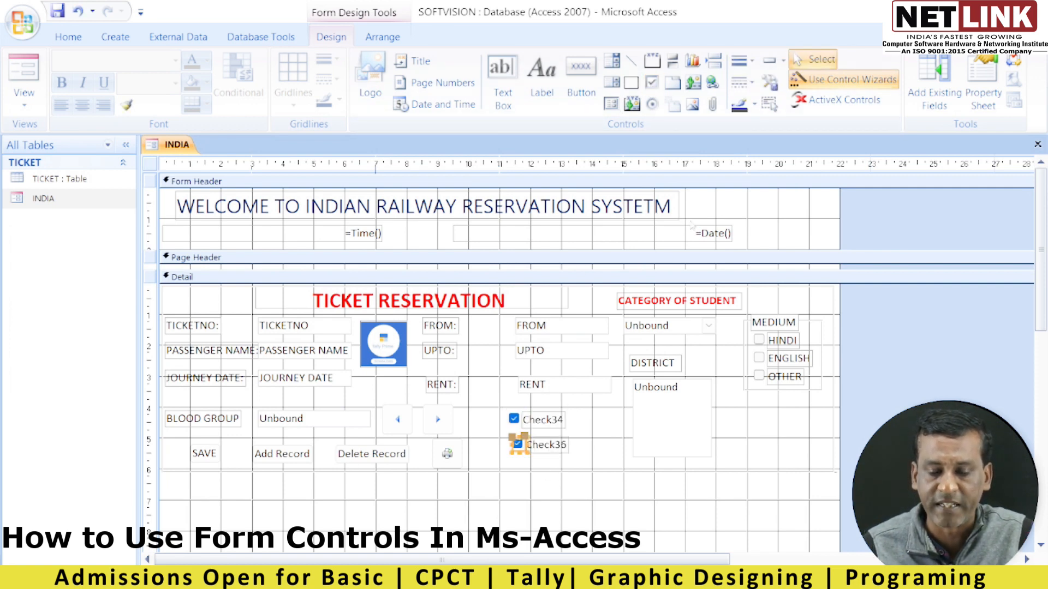
Add a third check box and an option button below the two existing check boxes, and shift the third check box left under them.
{"action": "left_click", "coordinate": [549, 419]}
{"action": "left_click_drag", "start_coordinate": [564, 419], "coordinate": [525, 420]}
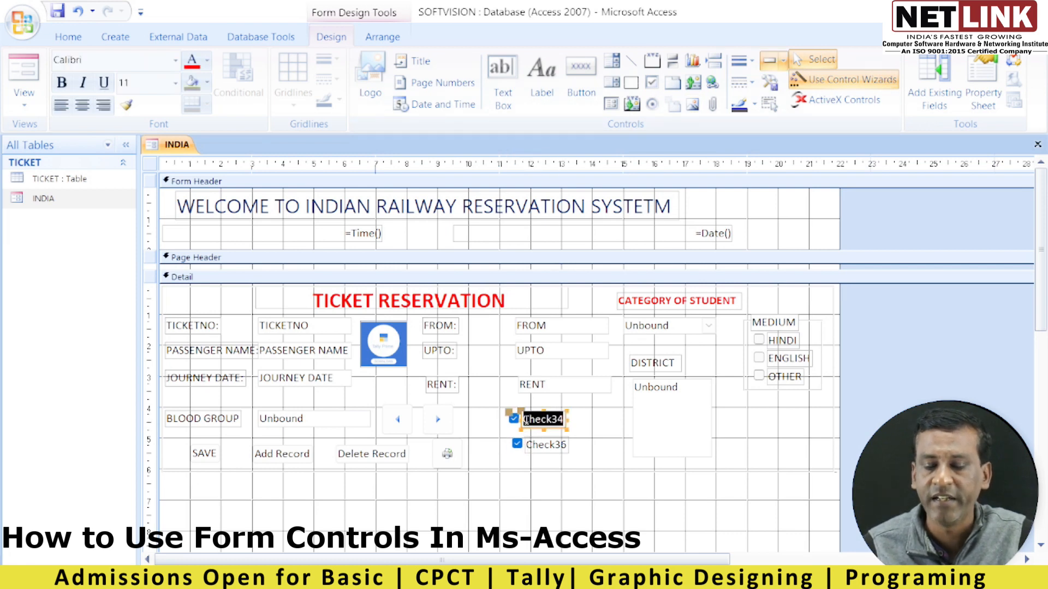
{"action": "left_click", "coordinate": [651, 82]}
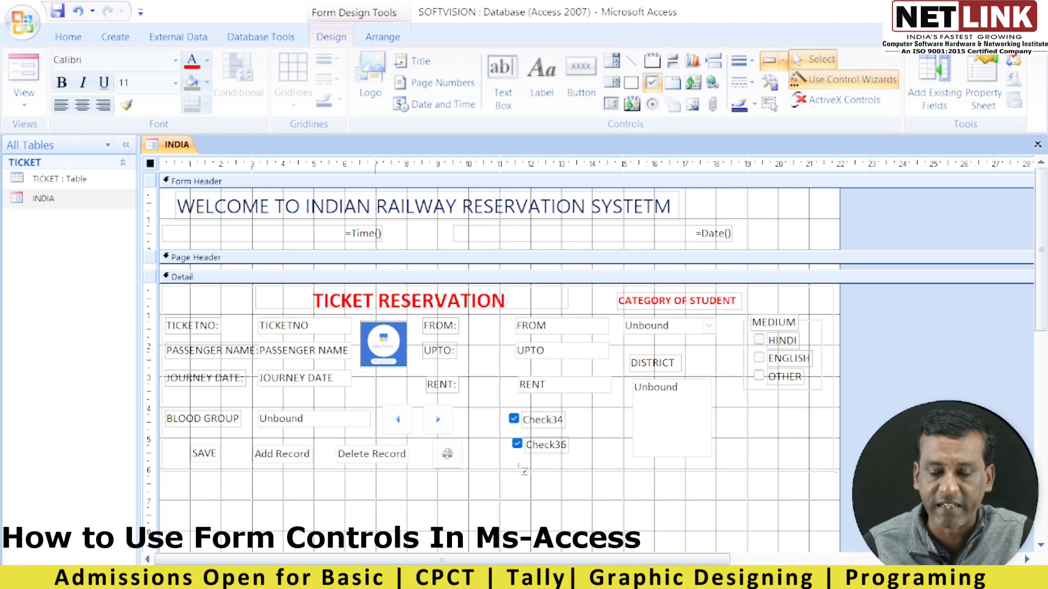
{"action": "left_click", "coordinate": [519, 464]}
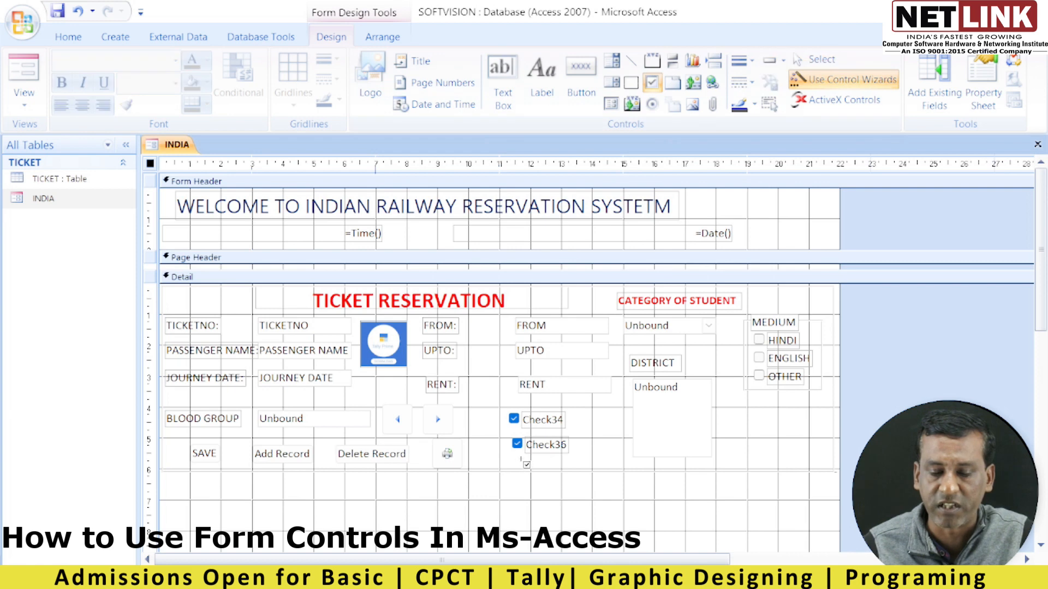
{"action": "left_click", "coordinate": [652, 103]}
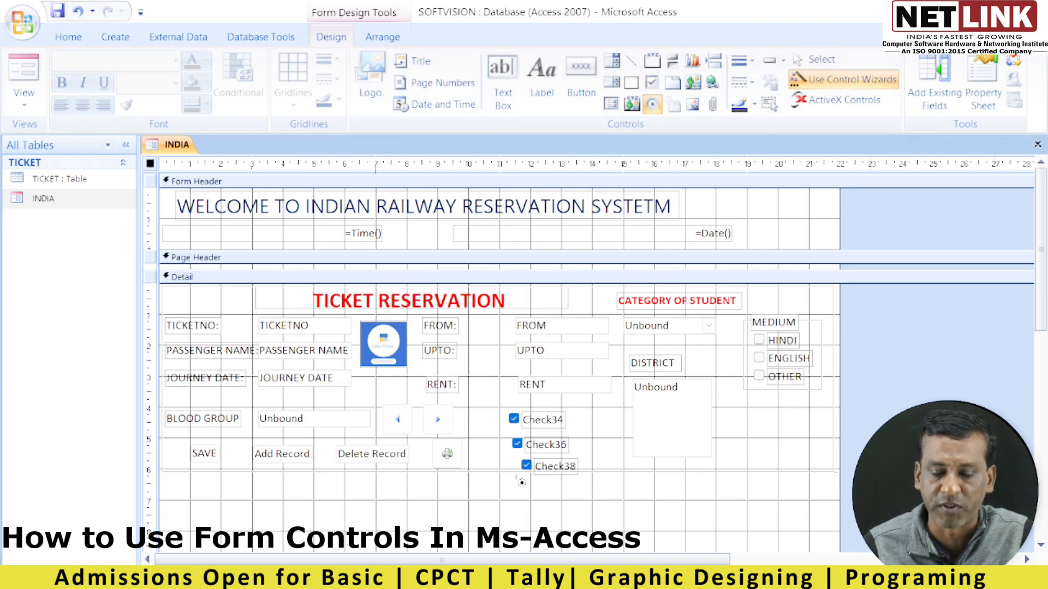
{"action": "left_click", "coordinate": [517, 481]}
{"action": "left_click", "coordinate": [527, 467]}
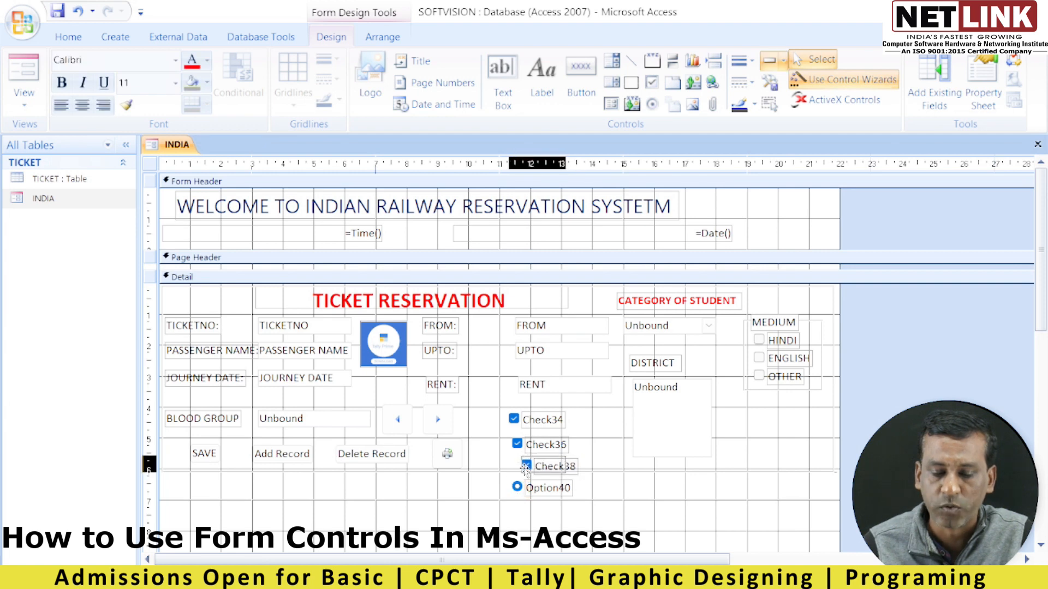
{"action": "left_click_drag", "start_coordinate": [527, 469], "coordinate": [511, 468]}
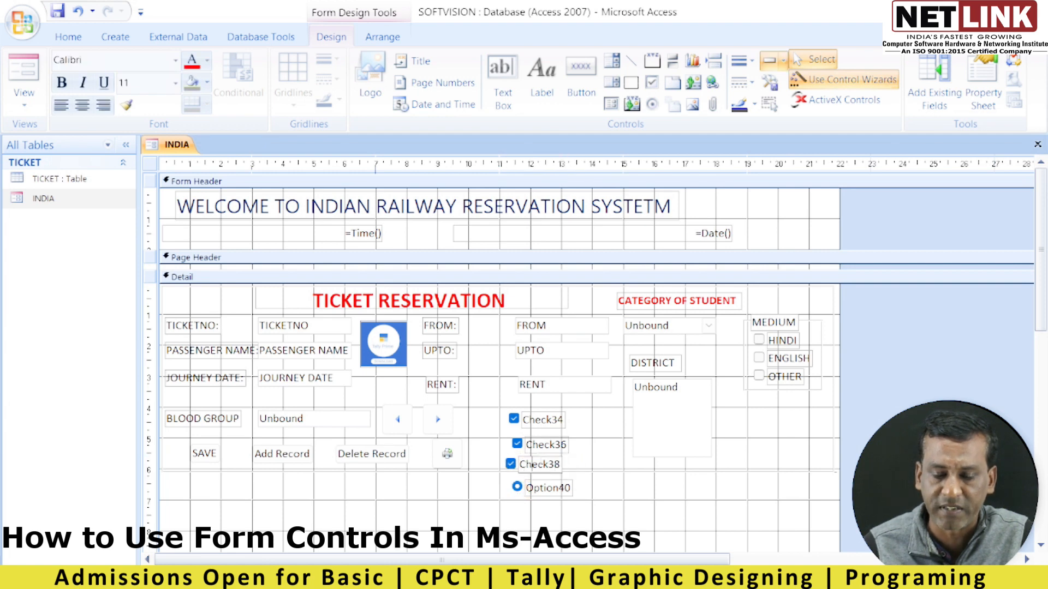
Caption the first check box under the RENT field 10TH and the second one 12TH.
{"action": "left_click", "coordinate": [567, 488]}
{"action": "left_click", "coordinate": [559, 420]}
{"action": "left_click", "coordinate": [559, 420]}
{"action": "left_click_drag", "start_coordinate": [560, 420], "coordinate": [523, 419]}
{"action": "type", "text": "10TH"}
{"action": "left_click", "coordinate": [536, 445]}
{"action": "left_click", "coordinate": [535, 444]}
{"action": "left_click_drag", "start_coordinate": [568, 444], "coordinate": [514, 445]}
{"action": "type", "text": "12TH"}
Caption the third check box GRADUATE and the option button below it DIPLOMA.
{"action": "left_click", "coordinate": [538, 466]}
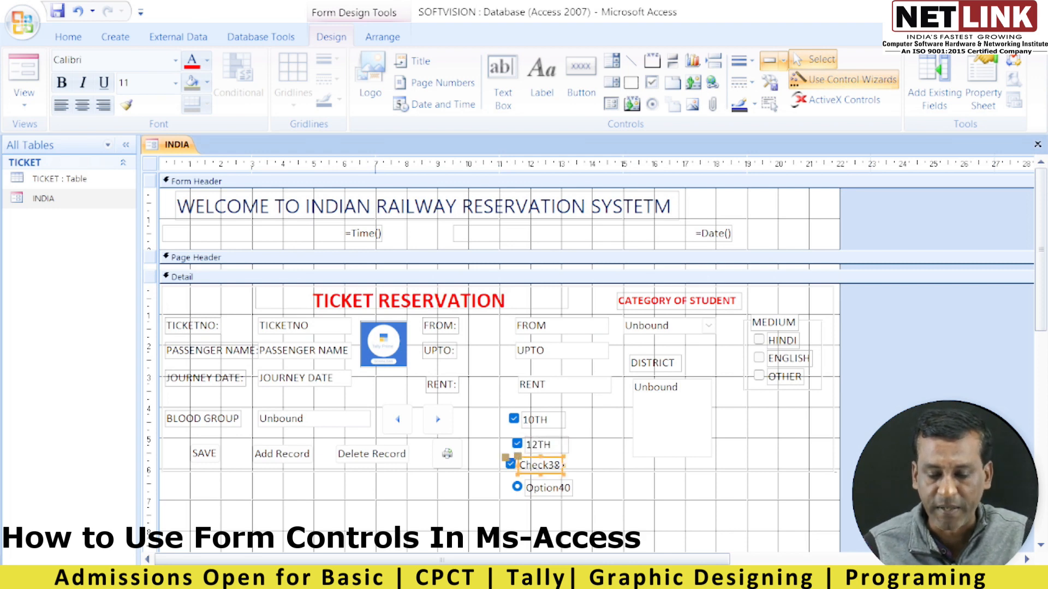
{"action": "left_click", "coordinate": [559, 466]}
{"action": "left_click_drag", "start_coordinate": [561, 465], "coordinate": [521, 466]}
{"action": "type", "text": "GRADUATE"}
{"action": "left_click", "coordinate": [551, 488]}
{"action": "left_click", "coordinate": [567, 488]}
{"action": "left_click_drag", "start_coordinate": [568, 489], "coordinate": [521, 488]}
{"action": "type", "text": "DI"}
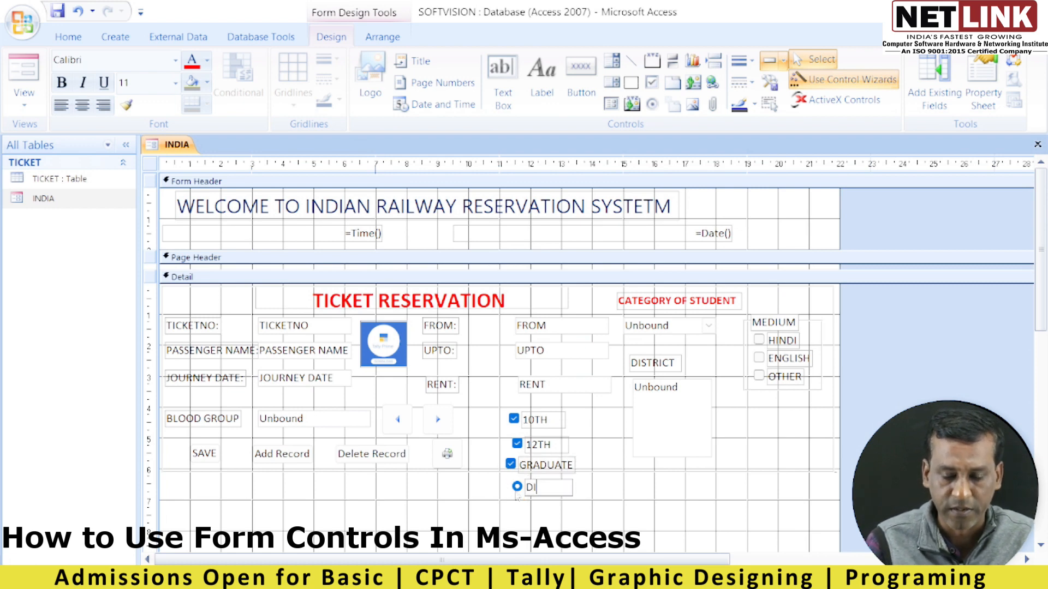
{"action": "type", "text": "PLOMA"}
{"action": "left_click", "coordinate": [605, 501]}
Align the GRADUATE and 10TH check boxes with the 12TH and DIPLOMA controls, then save and close the form.
{"action": "left_click", "coordinate": [546, 465]}
{"action": "key", "text": "Right"}
{"action": "key", "text": "Right"}
{"action": "key", "text": "Right"}
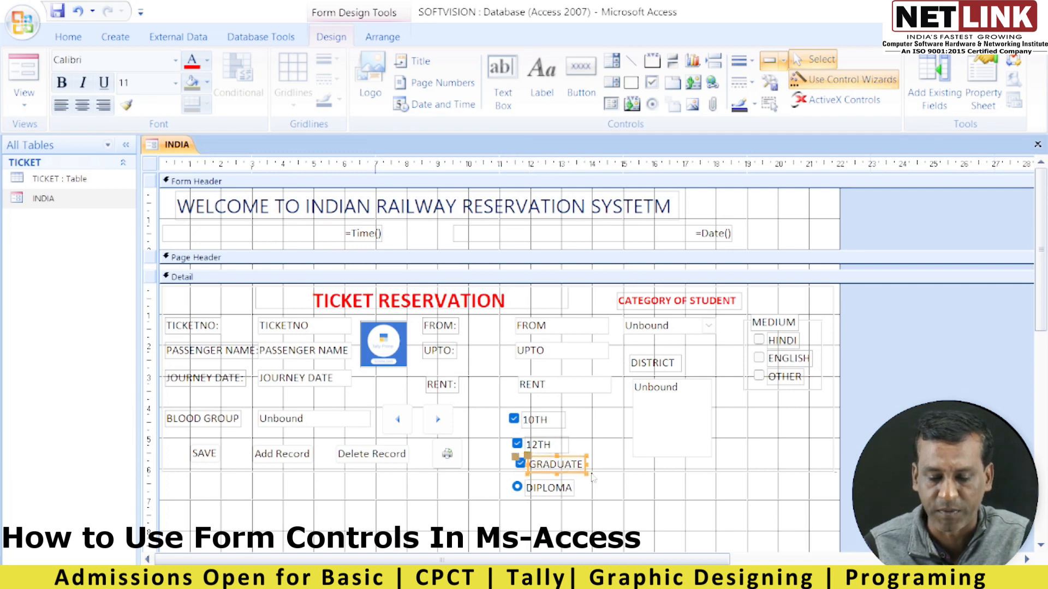
{"action": "key", "text": "Left"}
{"action": "key", "text": "Left"}
{"action": "key", "text": "Left"}
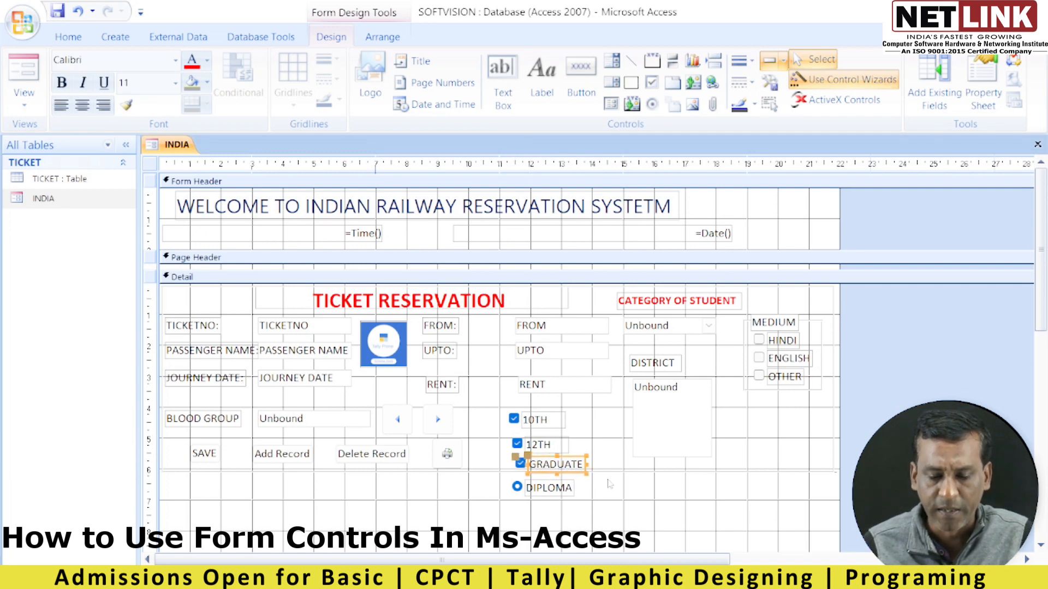
{"action": "left_click", "coordinate": [541, 425]}
{"action": "key", "text": "Right"}
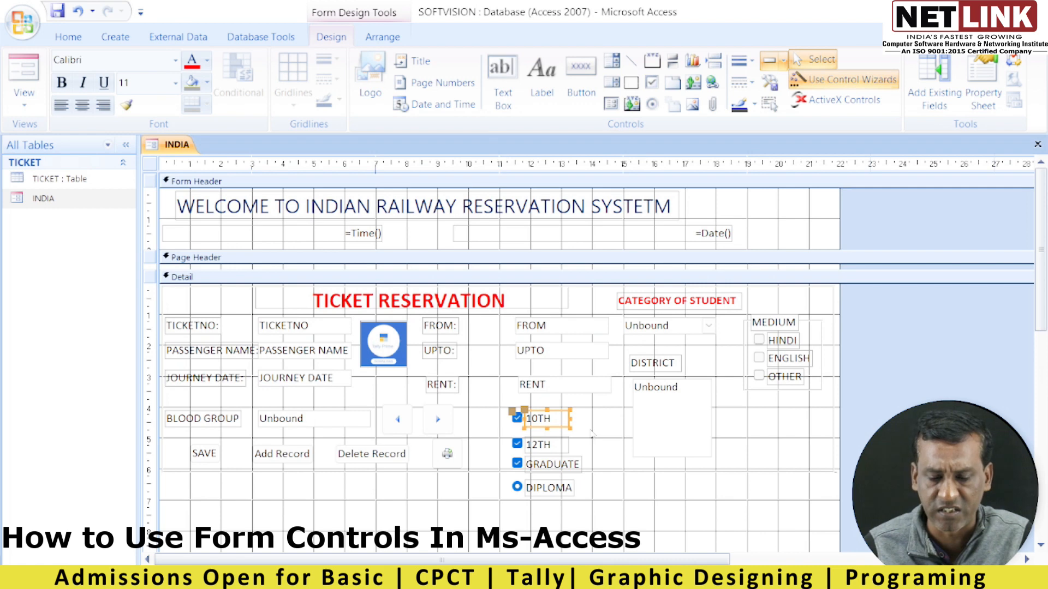
{"action": "left_click", "coordinate": [628, 500]}
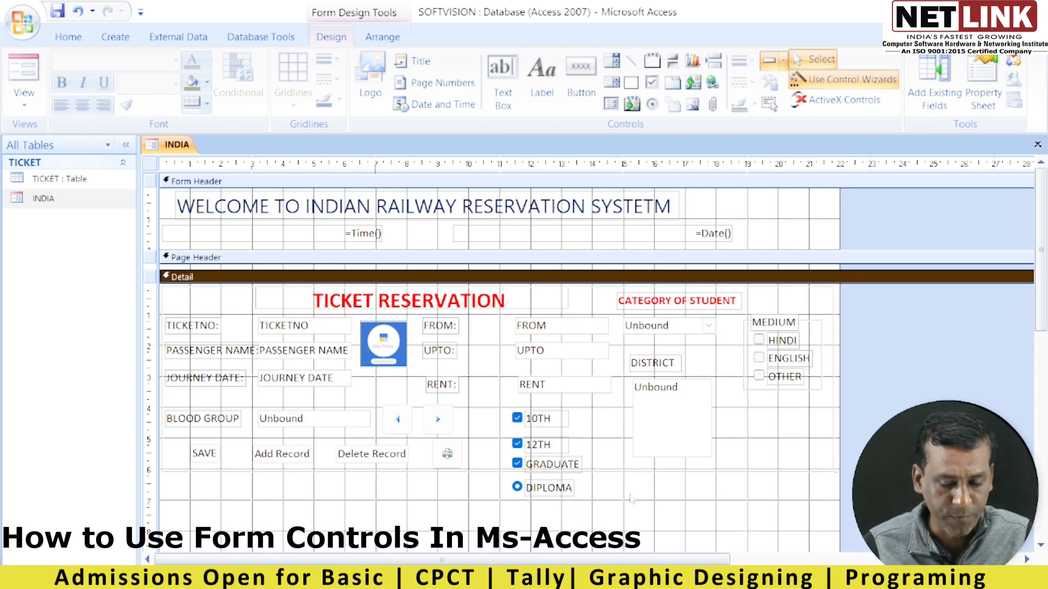
{"action": "key", "text": "ctrl+w"}
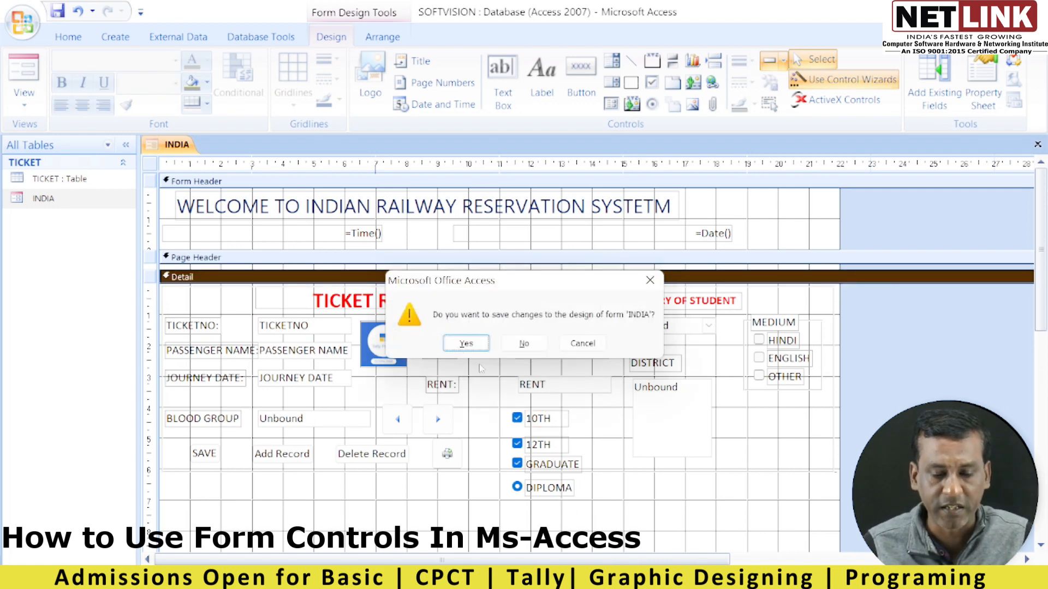
{"action": "left_click", "coordinate": [465, 347]}
Open the INDIA form and try ticking 10TH, 12TH and GRADUATE, selecting DIPLOMA, and clearing the check boxes again.
{"action": "double_click", "coordinate": [88, 202]}
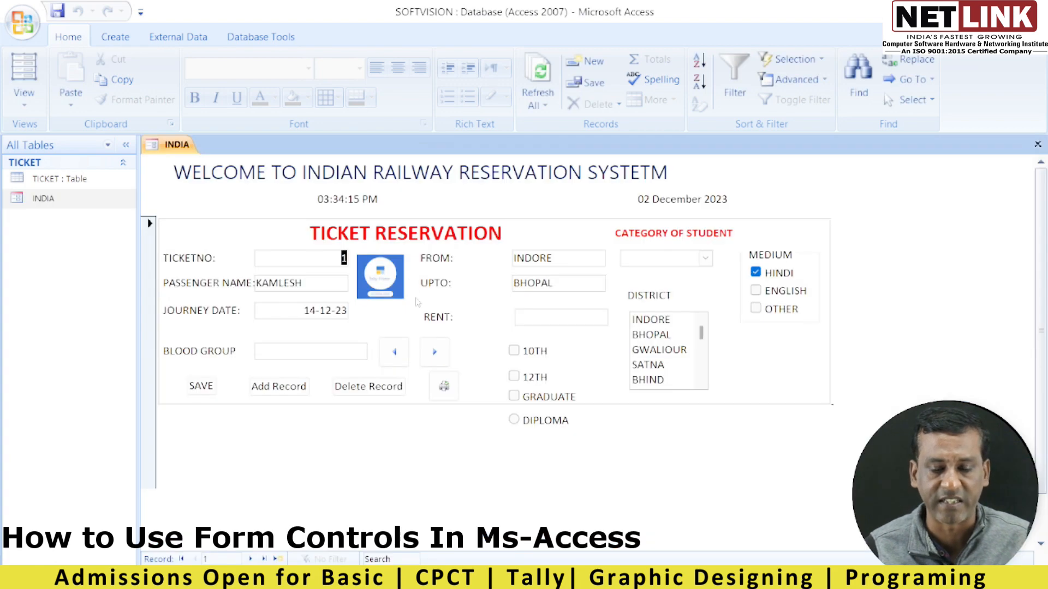
{"action": "left_click", "coordinate": [514, 350]}
{"action": "left_click", "coordinate": [513, 376]}
{"action": "left_click", "coordinate": [513, 395]}
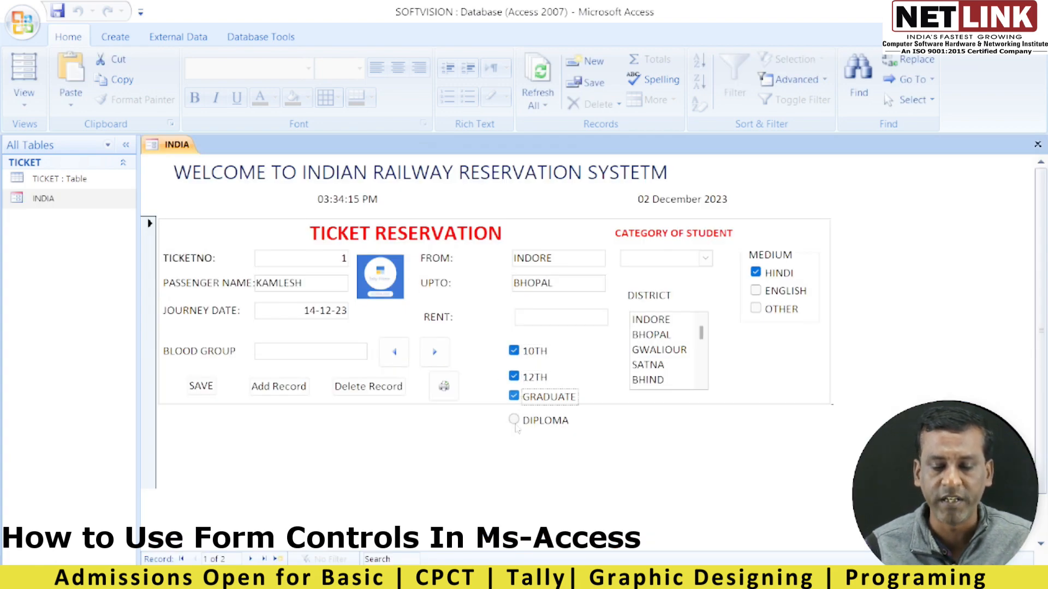
{"action": "left_click", "coordinate": [514, 419]}
{"action": "left_click", "coordinate": [513, 395]}
{"action": "left_click", "coordinate": [514, 376]}
Return the INDIA form to its design.
{"action": "right_click", "coordinate": [57, 199]}
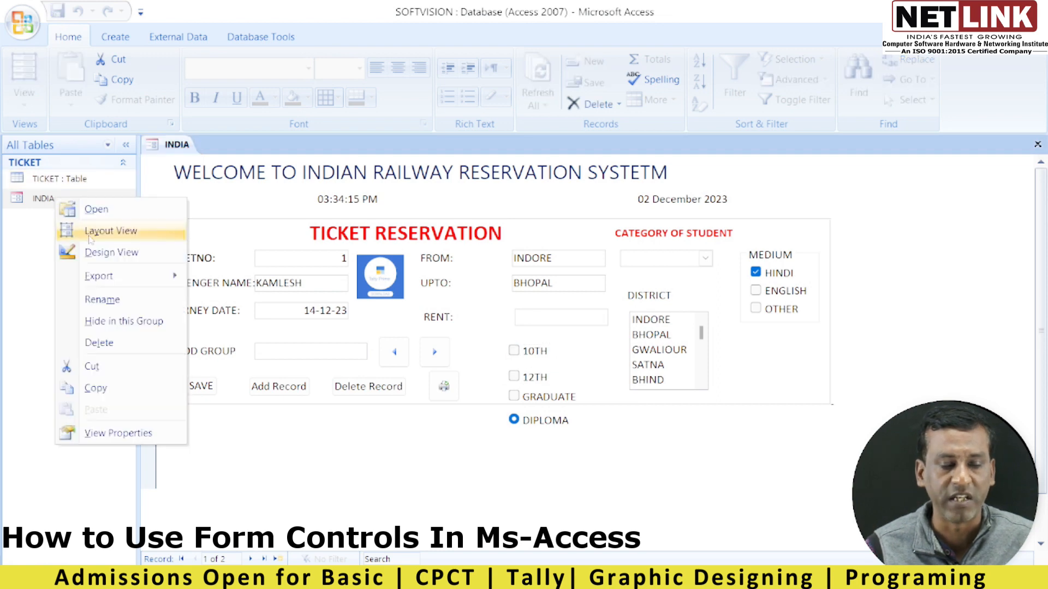
{"action": "left_click", "coordinate": [111, 252]}
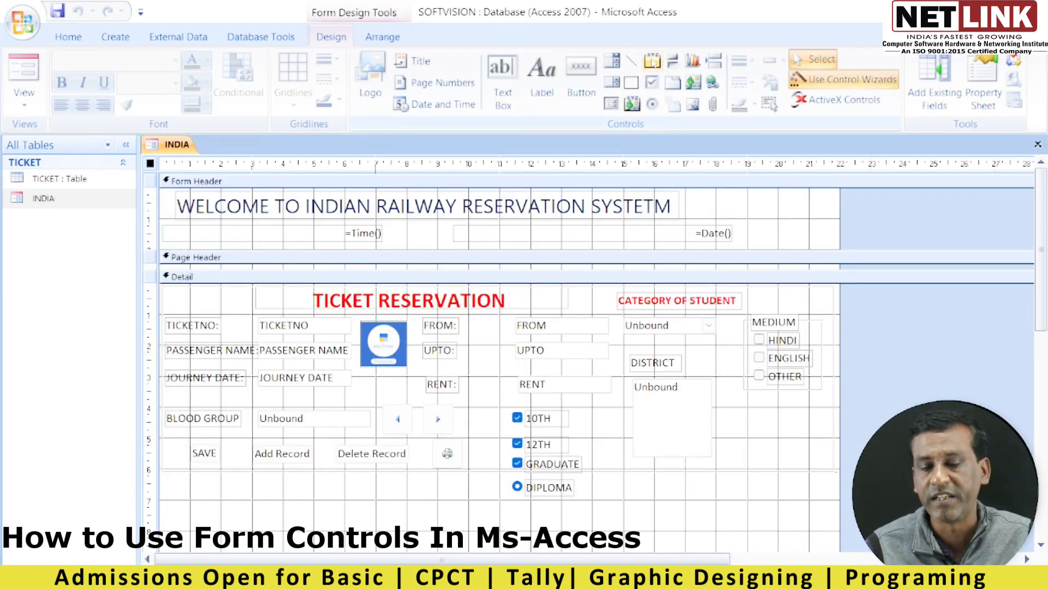